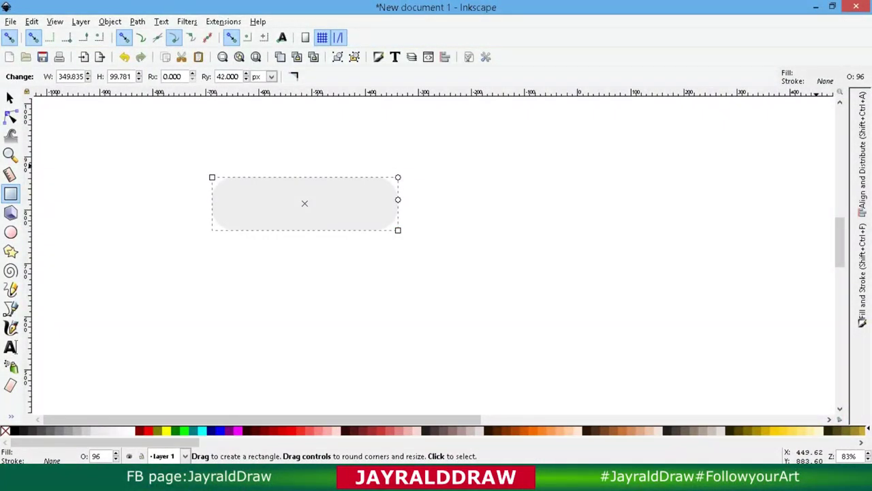
- Fill the rounded rectangle solid black at 100 opacity
{"action": "left_click", "coordinate": [862, 273]}
{"action": "left_click", "coordinate": [679, 220]}
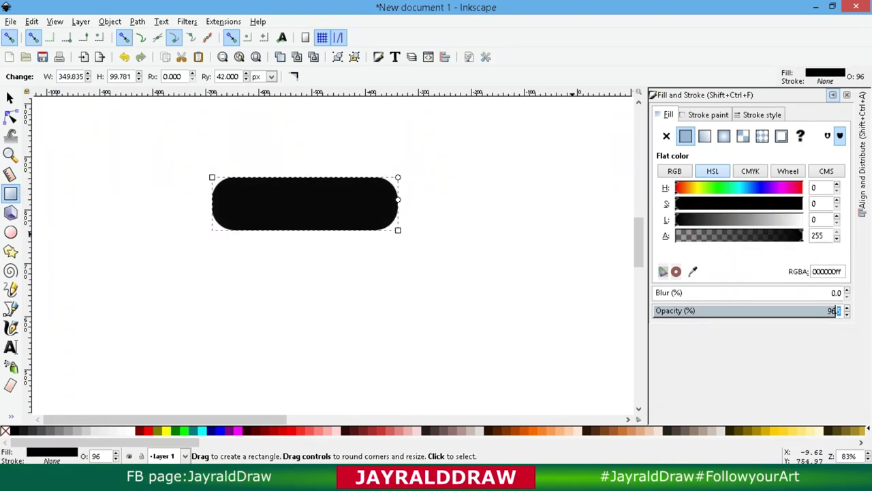
{"action": "type", "text": "100"}
{"action": "key", "text": "Return"}
- Select the rectangle with the selector tool and close the Fill and Stroke panel
{"action": "left_click", "coordinate": [10, 97]}
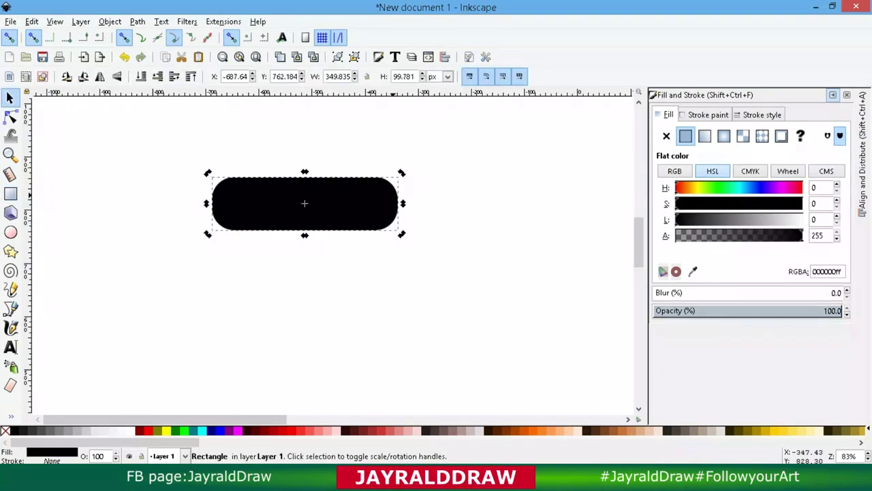
{"action": "left_click", "coordinate": [11, 194]}
{"action": "left_click", "coordinate": [10, 97]}
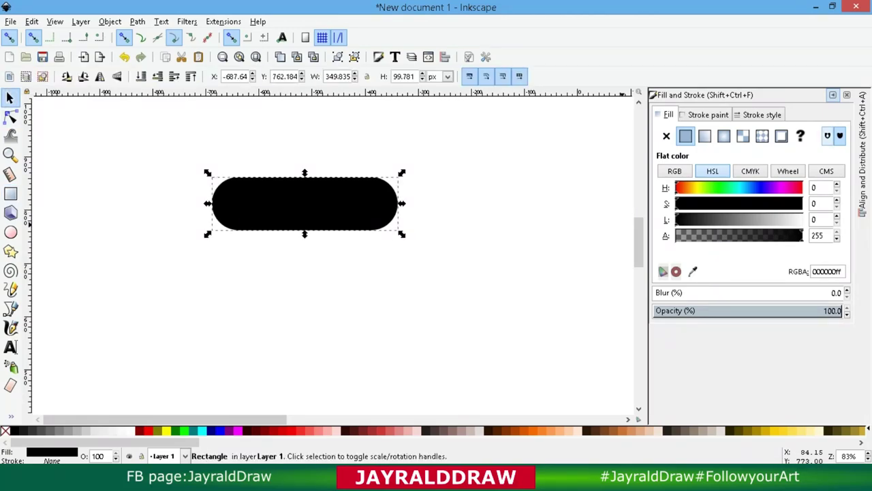
{"action": "left_click", "coordinate": [832, 95]}
- Scale the rectangle into a thin bar about 401 × 41 px
{"action": "mouse_move", "coordinate": [402, 234]}
{"action": "left_mouse_down"}
{"action": "mouse_move", "coordinate": [454, 259]}
{"action": "mouse_move", "coordinate": [413, 233]}
{"action": "left_mouse_up"}
{"action": "left_click_drag", "start_coordinate": [312, 235], "coordinate": [313, 204]}
{"action": "mouse_move", "coordinate": [420, 192]}
{"action": "left_mouse_down"}
{"action": "mouse_move", "coordinate": [361, 193]}
{"action": "mouse_move", "coordinate": [438, 191]}
{"action": "left_mouse_up"}
{"action": "left_click_drag", "start_coordinate": [324, 208], "coordinate": [323, 202]}
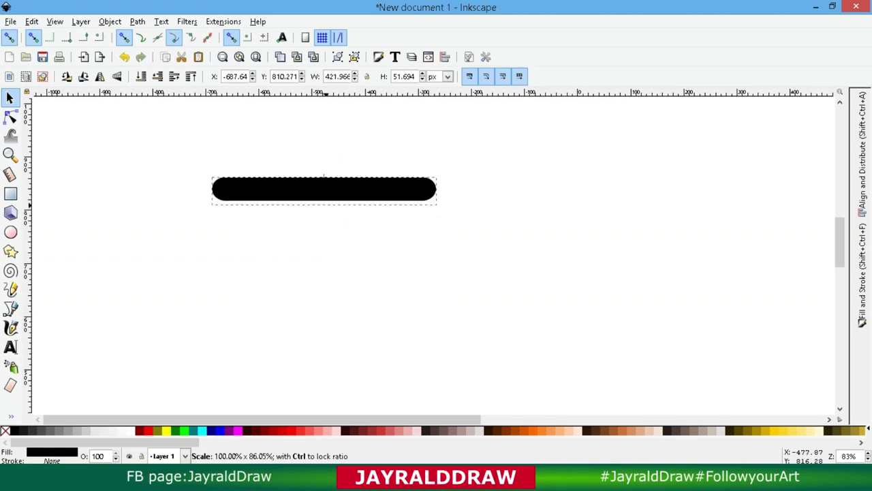
{"action": "left_click_drag", "start_coordinate": [440, 188], "coordinate": [428, 188]}
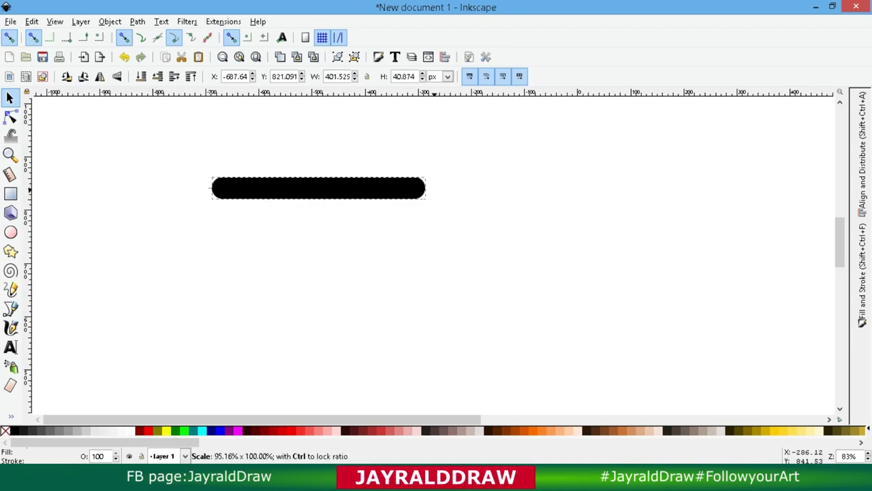
- Duplicate the bar twice, stacking the copies directly below to make three bars
{"action": "right_click", "coordinate": [383, 189]}
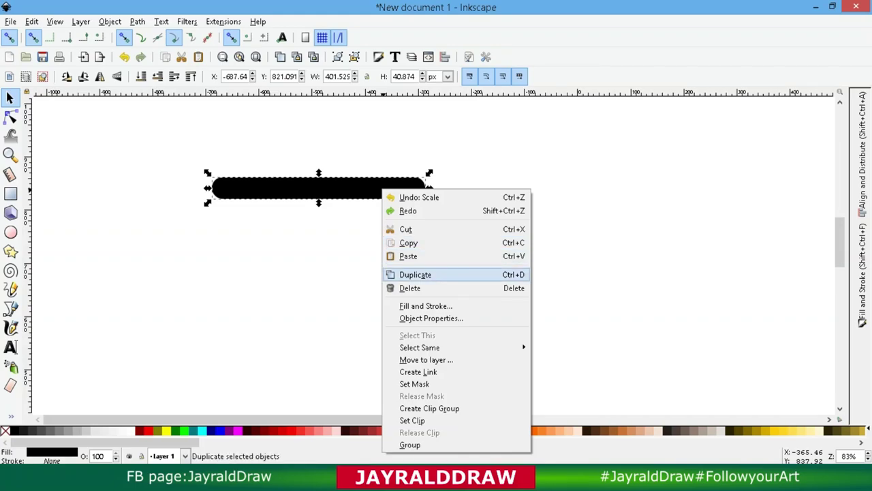
{"action": "left_click", "coordinate": [415, 274]}
{"action": "left_click_drag", "start_coordinate": [313, 188], "coordinate": [314, 209]}
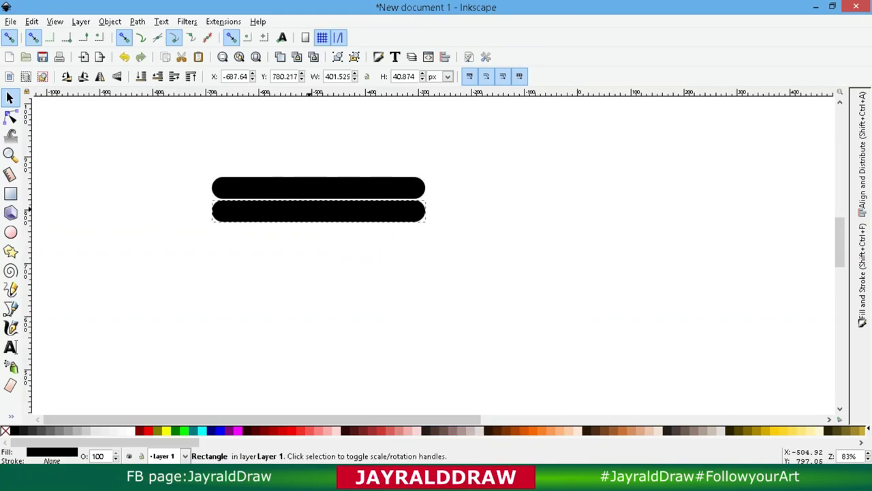
{"action": "right_click", "coordinate": [307, 204]}
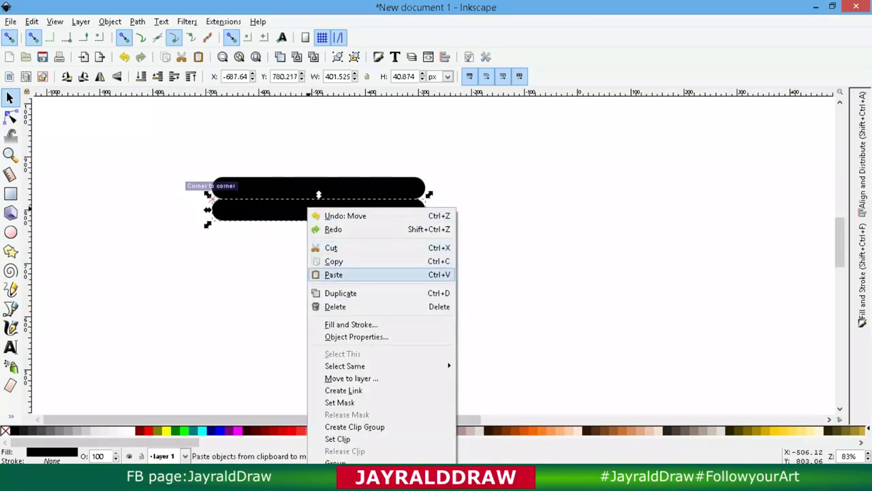
{"action": "left_click", "coordinate": [324, 292]}
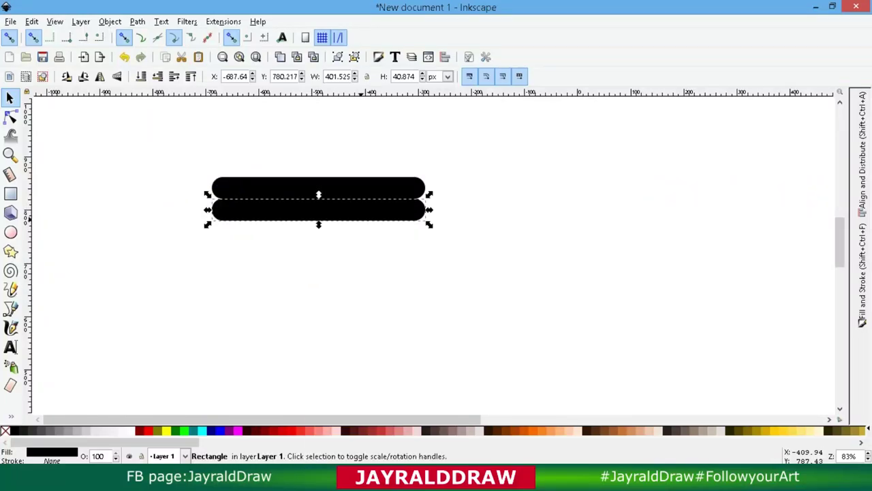
{"action": "left_click_drag", "start_coordinate": [313, 208], "coordinate": [313, 230]}
- Duplicate all three bars and place the copies beneath, forming a six-bar stack
{"action": "left_click_drag", "start_coordinate": [496, 267], "coordinate": [220, 151]}
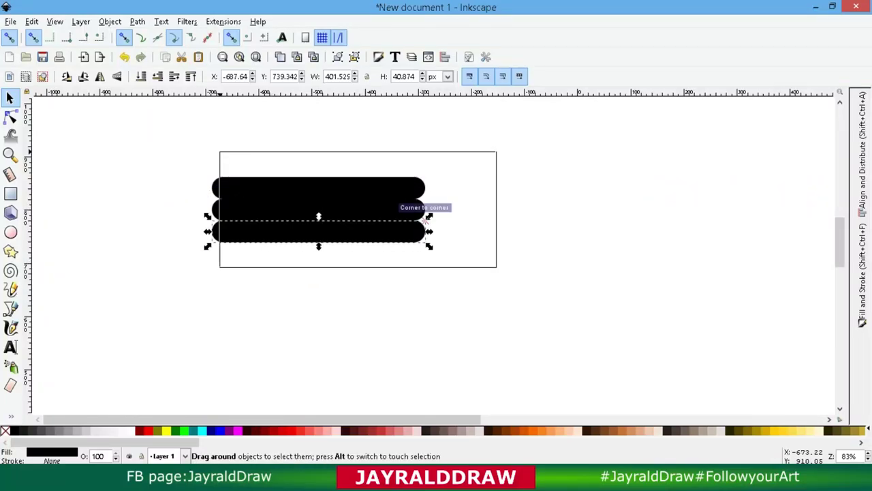
{"action": "right_click", "coordinate": [278, 206]}
{"action": "left_click", "coordinate": [311, 291]}
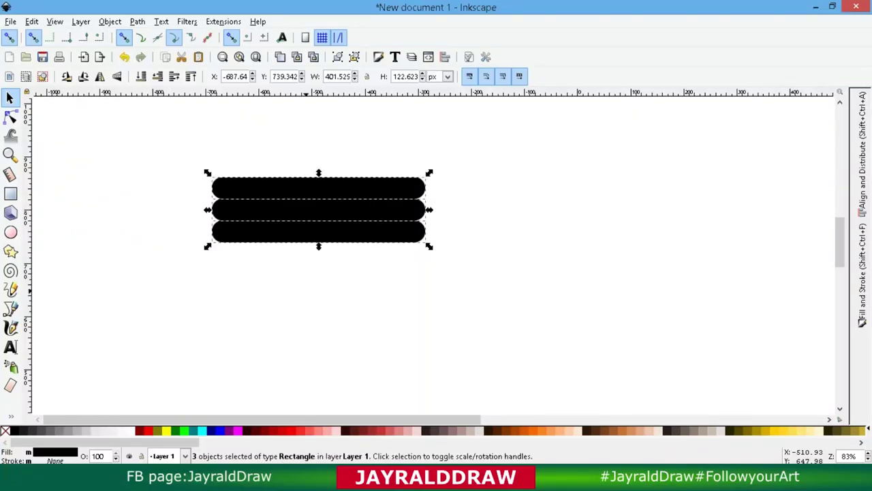
{"action": "left_click_drag", "start_coordinate": [311, 237], "coordinate": [304, 302]}
{"action": "key", "text": "Escape"}
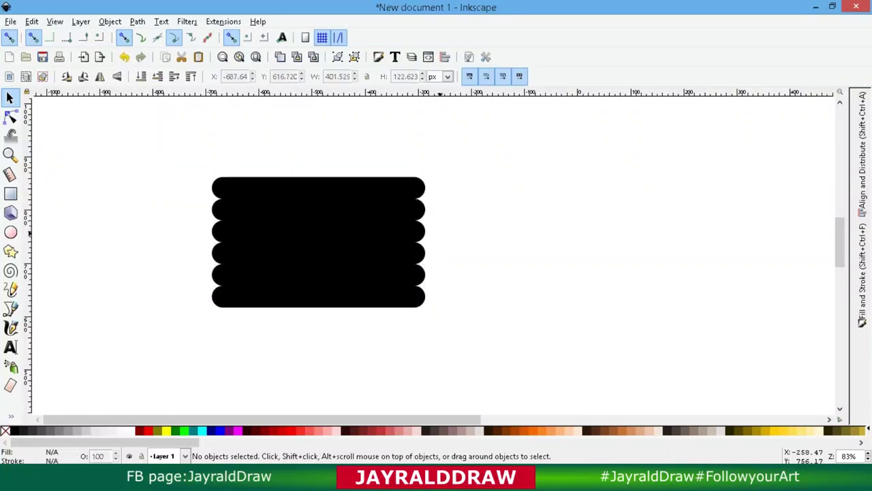
{"action": "left_click", "coordinate": [382, 201]}
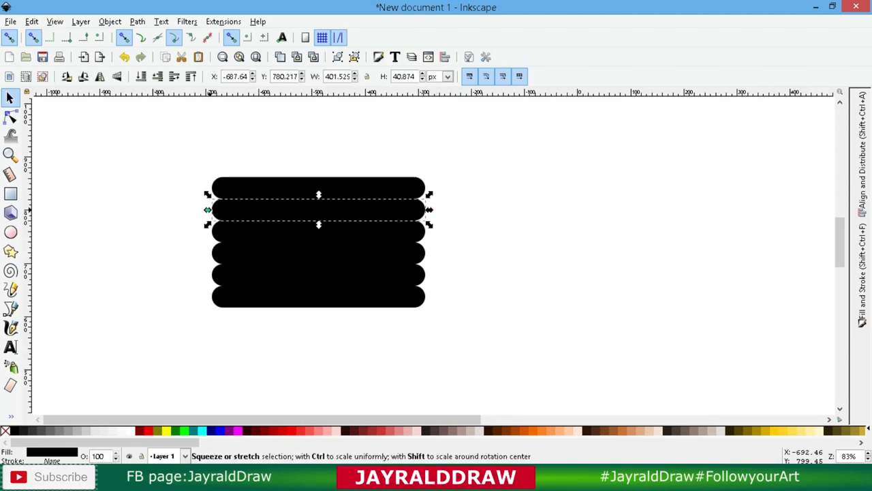
- Shorten the second bar from its left end and shift the third bar slightly right
{"action": "left_click_drag", "start_coordinate": [207, 210], "coordinate": [222, 209]}
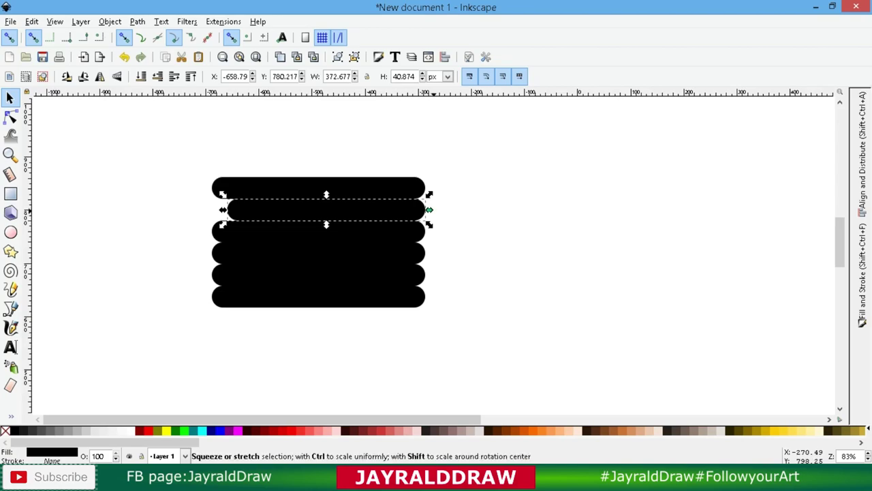
{"action": "left_click_drag", "start_coordinate": [428, 209], "coordinate": [428, 211]}
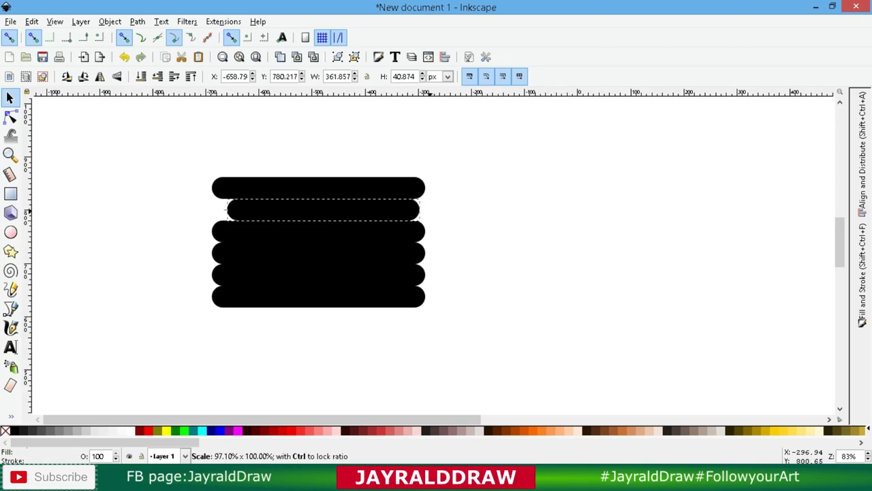
{"action": "left_click", "coordinate": [426, 222]}
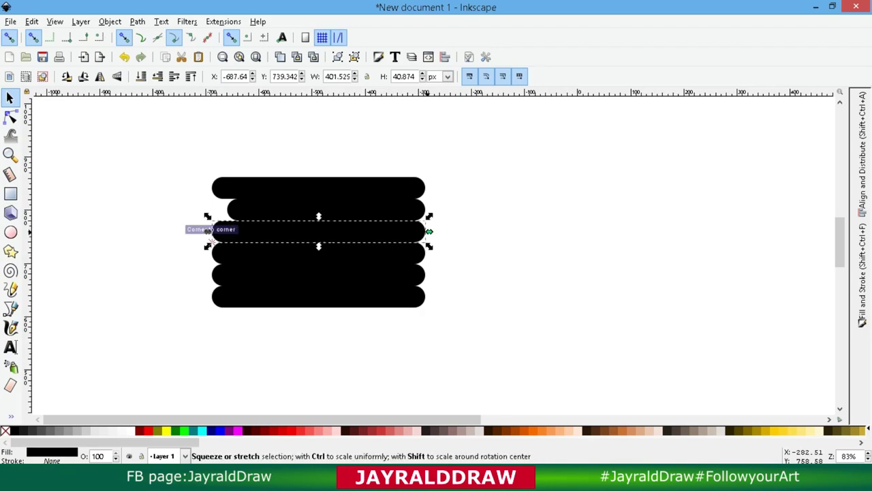
{"action": "left_click", "coordinate": [425, 232]}
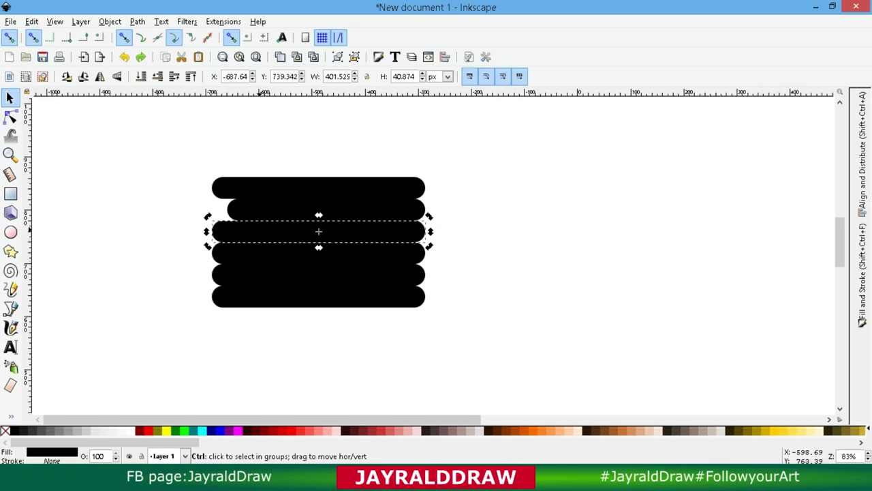
{"action": "left_click_drag", "start_coordinate": [318, 232], "coordinate": [329, 232]}
{"action": "left_click_drag", "start_coordinate": [223, 221], "coordinate": [228, 220]}
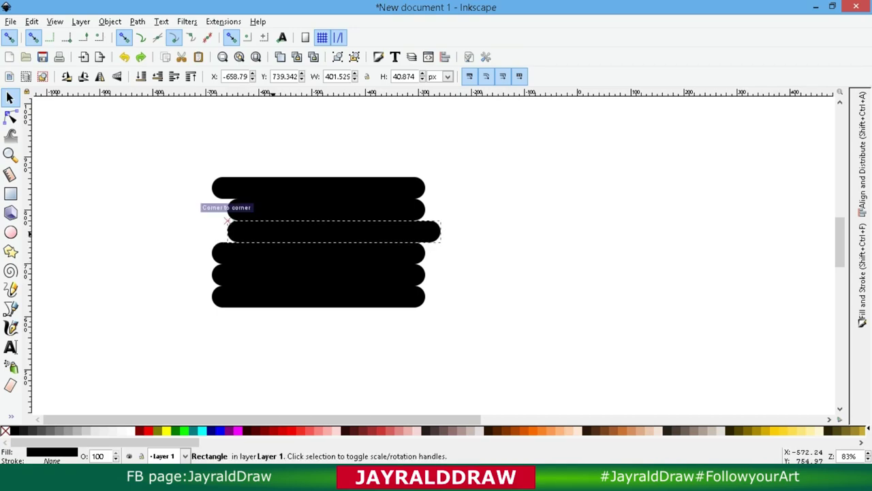
- Narrow the second bar from both ends to about 348.6 px wide
{"action": "left_click", "coordinate": [226, 211]}
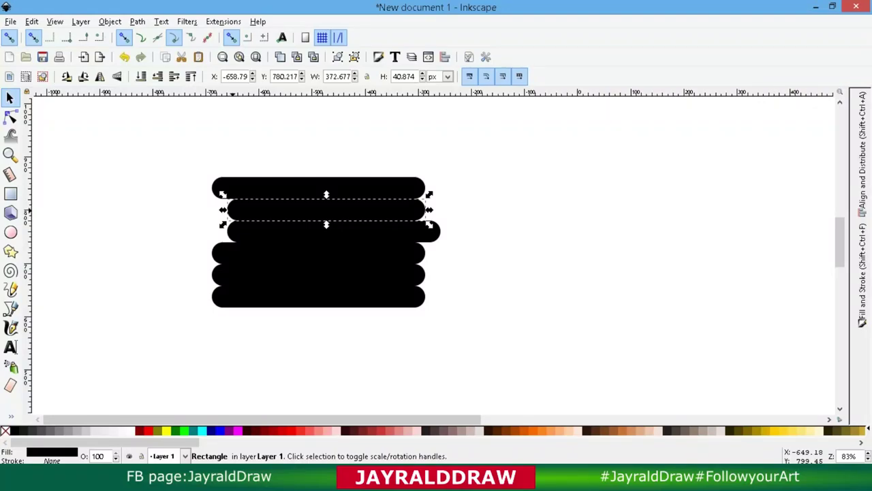
{"action": "mouse_move", "coordinate": [223, 210]}
{"action": "left_mouse_down"}
{"action": "mouse_move", "coordinate": [238, 210]}
{"action": "mouse_move", "coordinate": [224, 209]}
{"action": "left_mouse_up"}
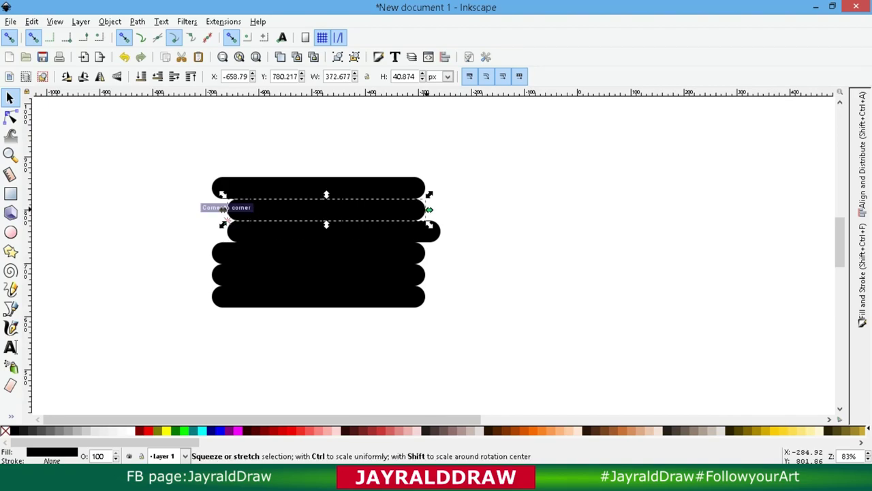
{"action": "left_click", "coordinate": [428, 195]}
{"action": "left_click", "coordinate": [409, 209]}
{"action": "left_click_drag", "start_coordinate": [429, 209], "coordinate": [414, 210]}
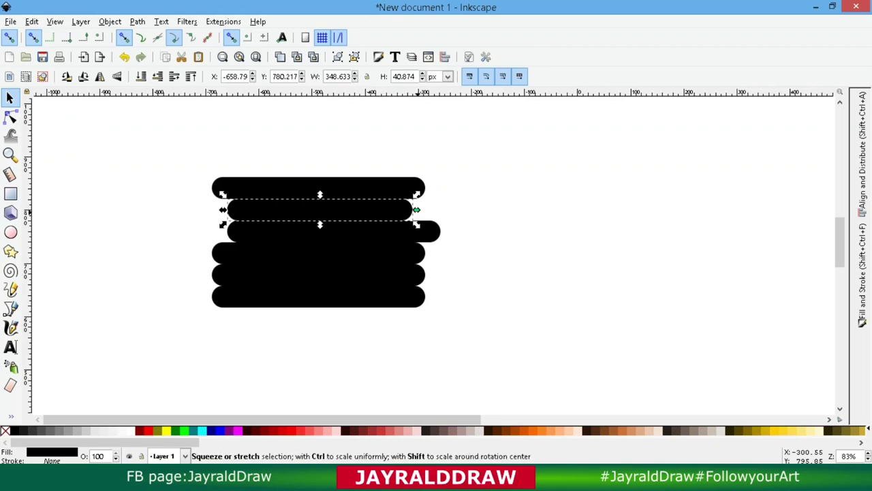
{"action": "left_click", "coordinate": [602, 305]}
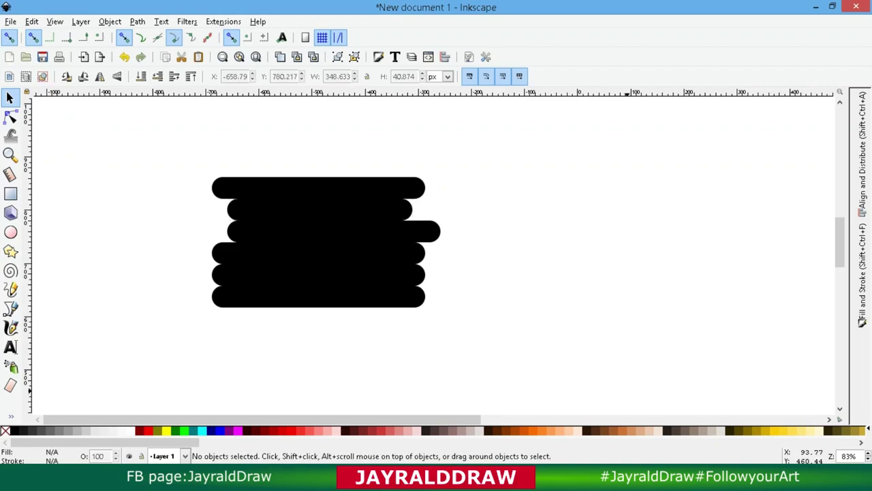
- Slide the fourth, fifth and bottom bars right by varying amounts and the second bar far left
{"action": "left_click", "coordinate": [242, 252]}
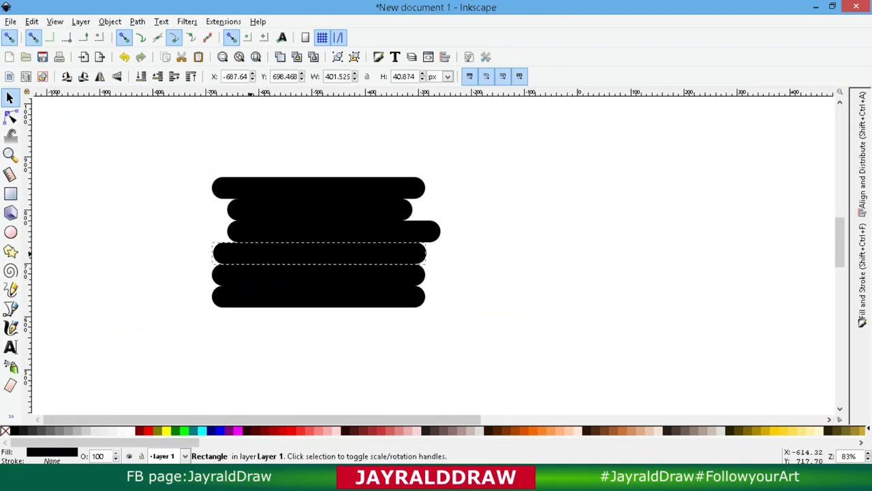
{"action": "left_click_drag", "start_coordinate": [242, 251], "coordinate": [287, 253]}
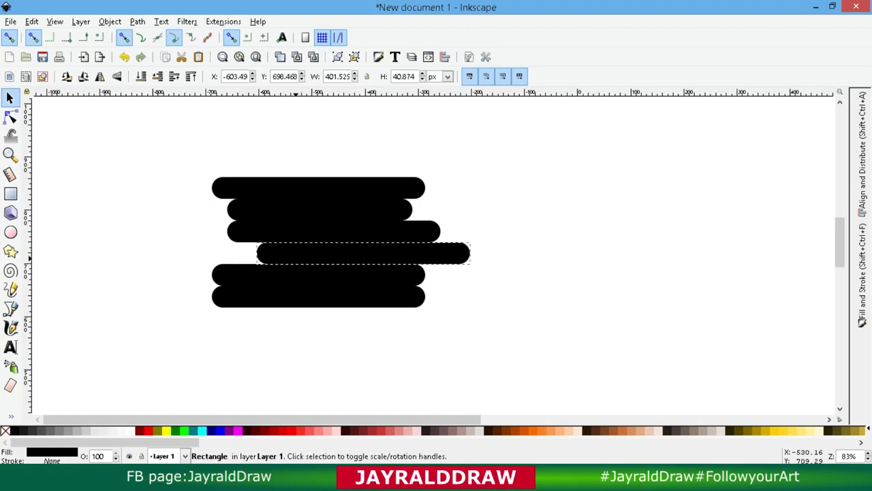
{"action": "left_click", "coordinate": [239, 273]}
{"action": "left_click_drag", "start_coordinate": [239, 273], "coordinate": [283, 274]}
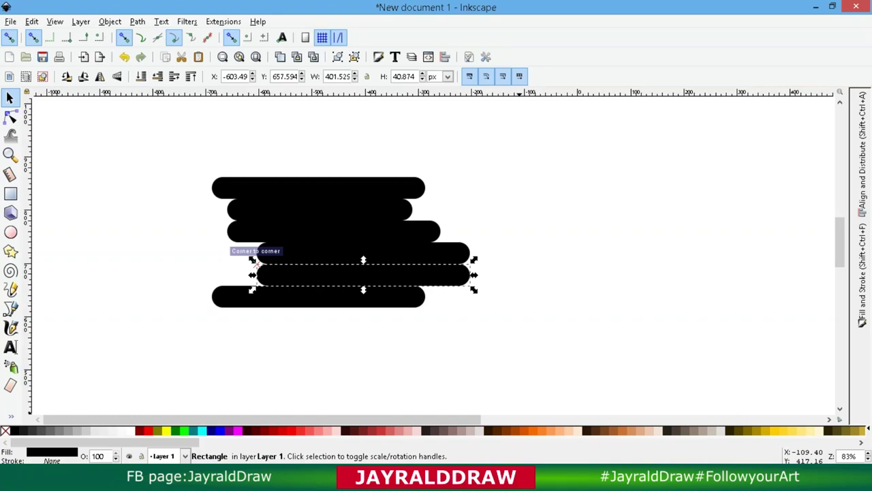
{"action": "left_click", "coordinate": [273, 297]}
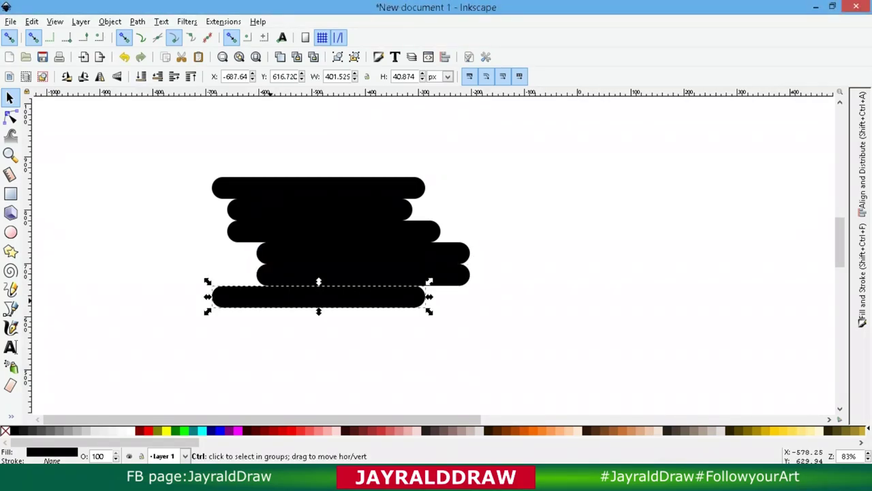
{"action": "left_click_drag", "start_coordinate": [273, 297], "coordinate": [284, 299]}
{"action": "key", "text": "Escape"}
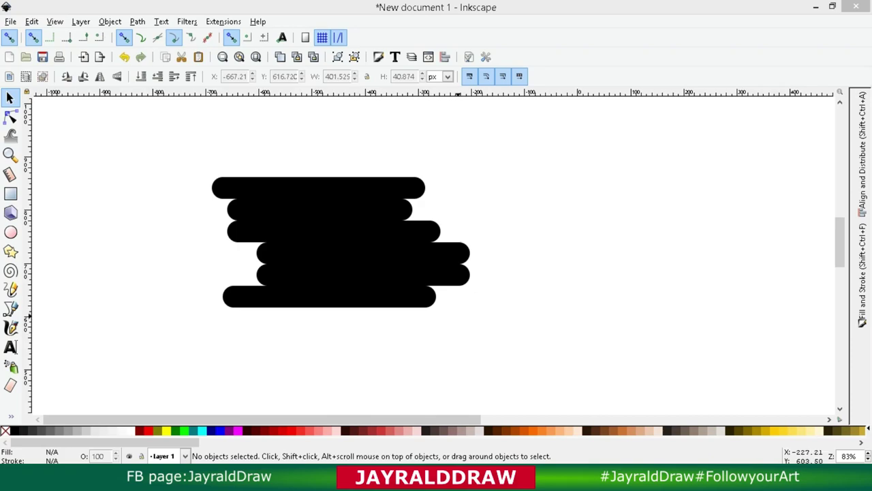
{"action": "left_click", "coordinate": [257, 213]}
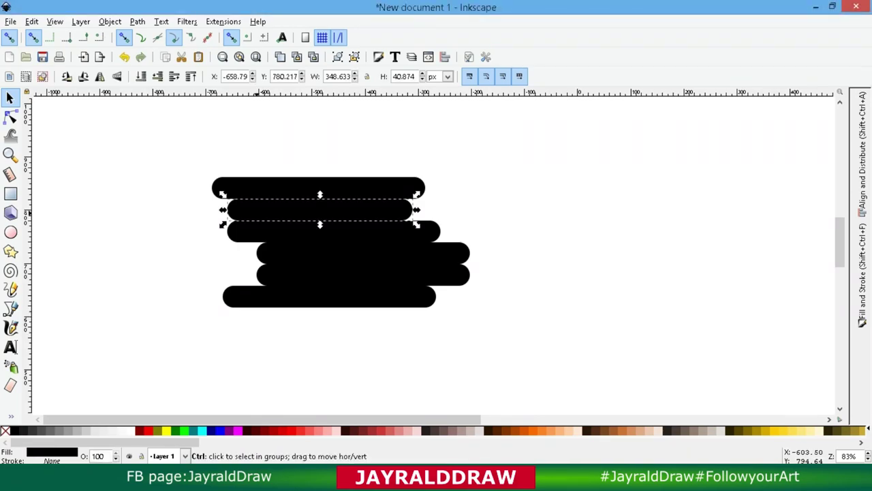
{"action": "left_click_drag", "start_coordinate": [263, 211], "coordinate": [111, 212]}
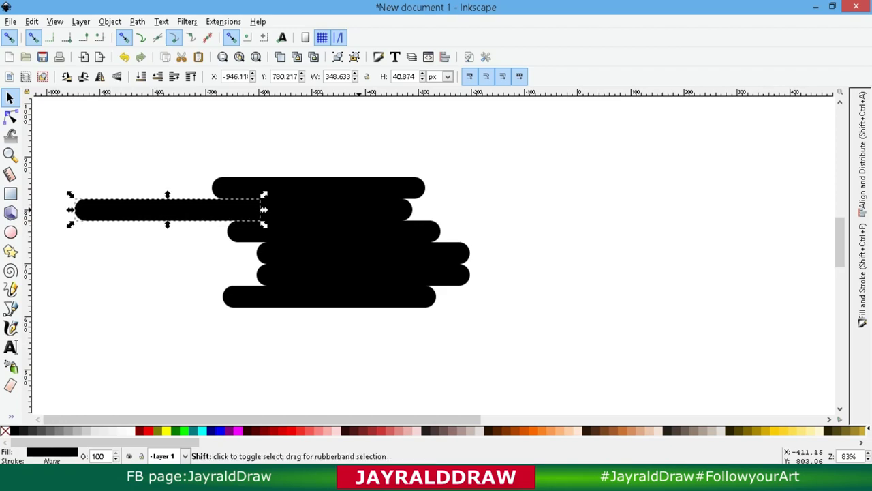
- Subtract the overlapping bar from the second bar with Path > Difference
{"action": "left_click", "coordinate": [344, 209], "text": "shift"}
{"action": "left_click", "coordinate": [137, 22]}
{"action": "left_click", "coordinate": [157, 109]}
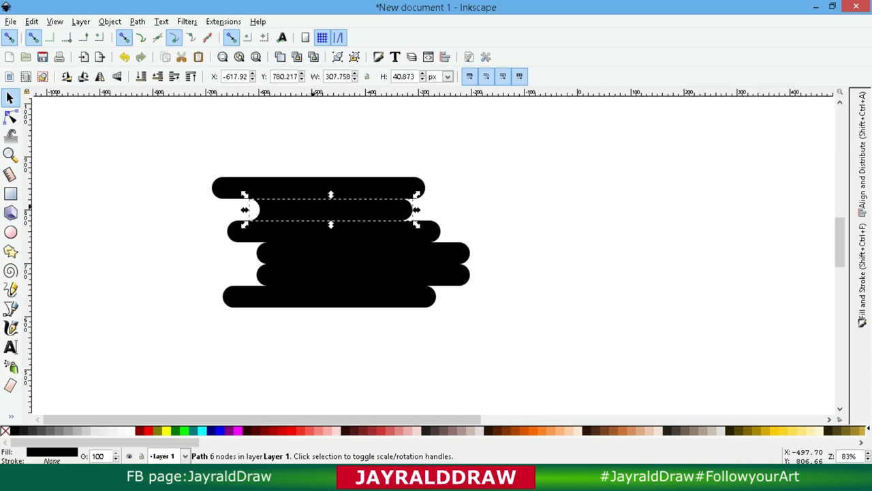
- Cut a rounded notch into the second bar's right end using a flipped duplicate and Path > Difference
{"action": "left_click", "coordinate": [312, 210]}
{"action": "right_click", "coordinate": [295, 204]}
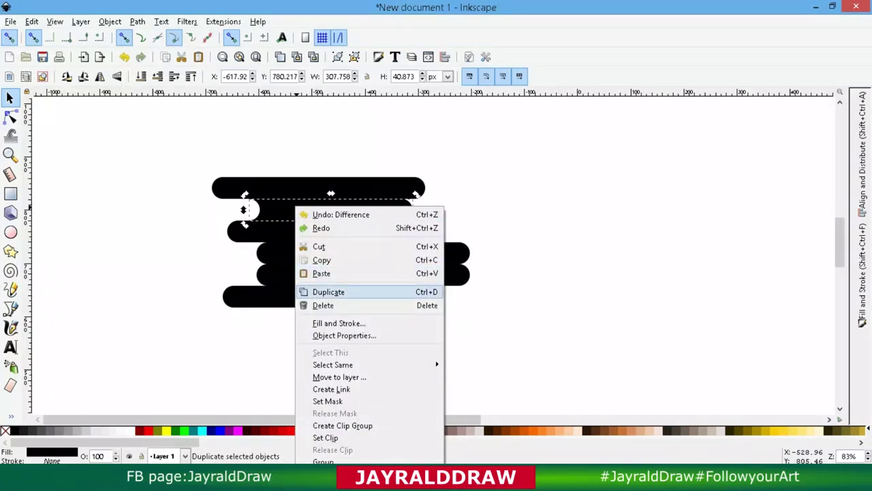
{"action": "left_click", "coordinate": [330, 290]}
{"action": "left_click_drag", "start_coordinate": [330, 209], "coordinate": [503, 209]}
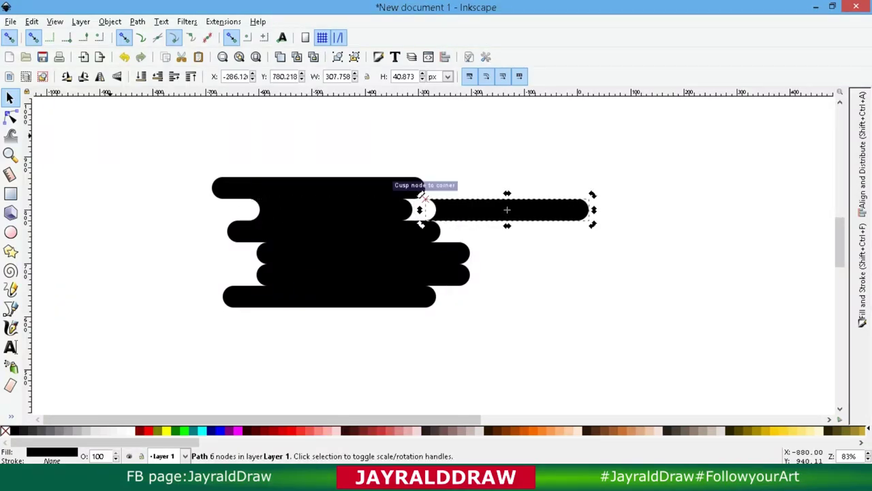
{"action": "left_click", "coordinate": [100, 76]}
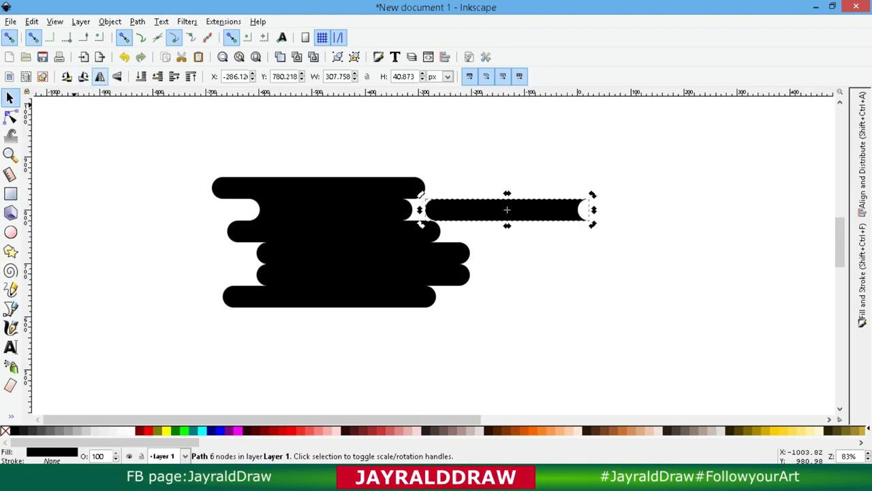
{"action": "left_click_drag", "start_coordinate": [488, 209], "coordinate": [445, 209]}
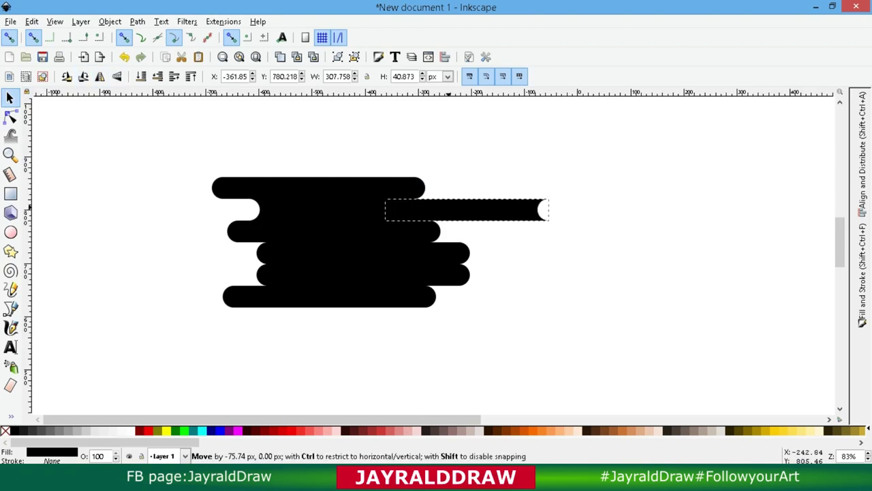
{"action": "left_click", "coordinate": [348, 207], "text": "shift"}
{"action": "left_click", "coordinate": [137, 21]}
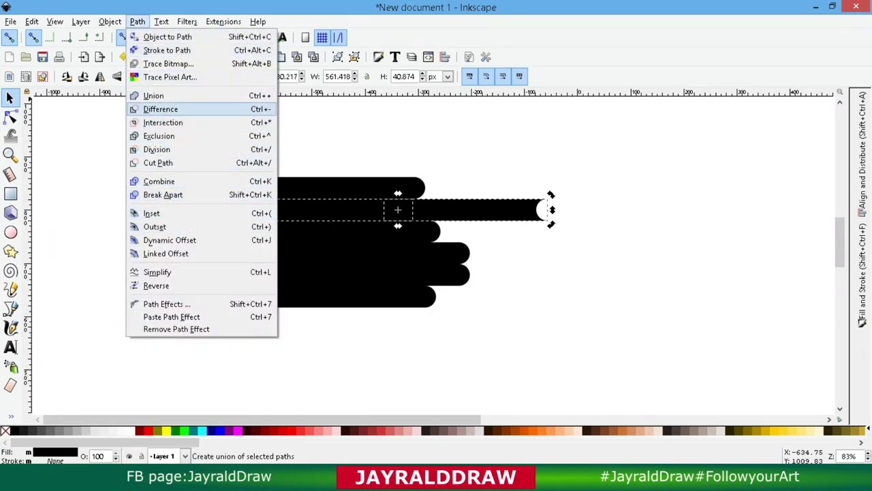
{"action": "left_click", "coordinate": [160, 109]}
{"action": "key", "text": "Escape"}
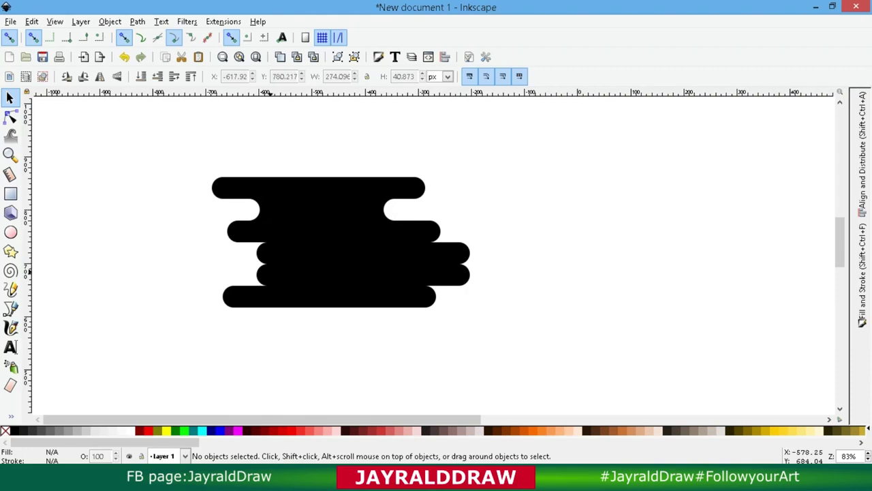
{"action": "left_click", "coordinate": [269, 274]}
{"action": "right_click", "coordinate": [269, 274]}
- Subtract a left-shifted duplicate from the fourth bar with Path > Difference
{"action": "left_click", "coordinate": [313, 94]}
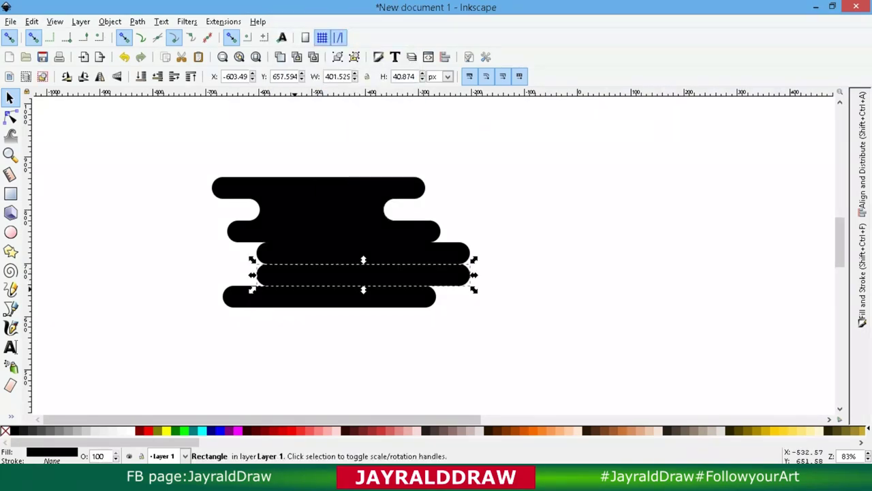
{"action": "left_click_drag", "start_coordinate": [361, 274], "coordinate": [195, 274]}
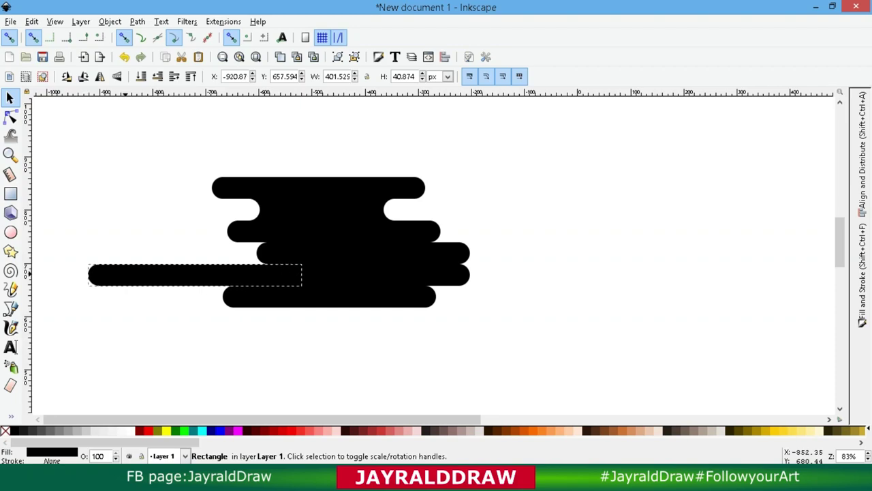
{"action": "left_click", "coordinate": [331, 276], "text": "shift"}
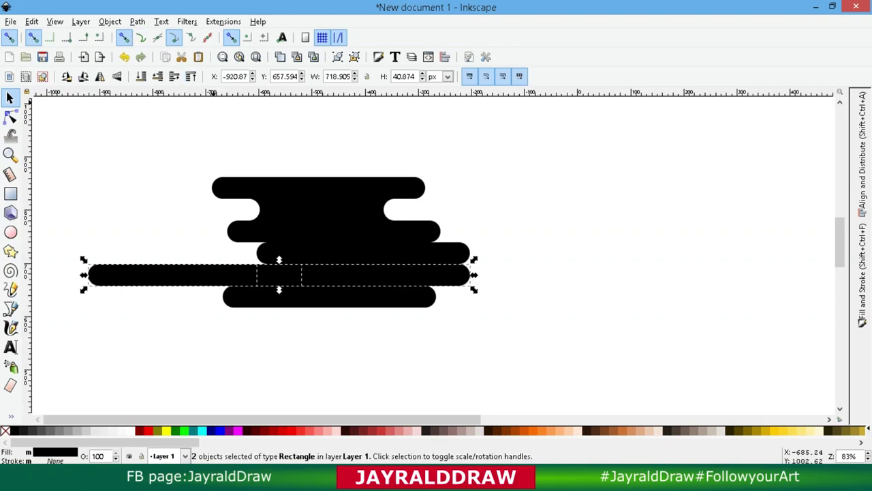
{"action": "left_click", "coordinate": [137, 21]}
{"action": "left_click", "coordinate": [166, 107]}
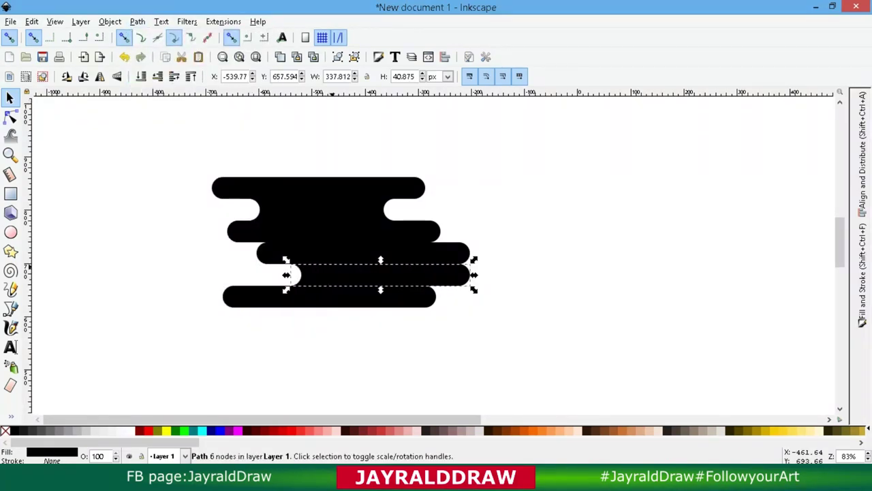
- Subtract a right-shifted duplicate from the cut fourth bar to leave a rounded notch
{"action": "right_click", "coordinate": [331, 274]}
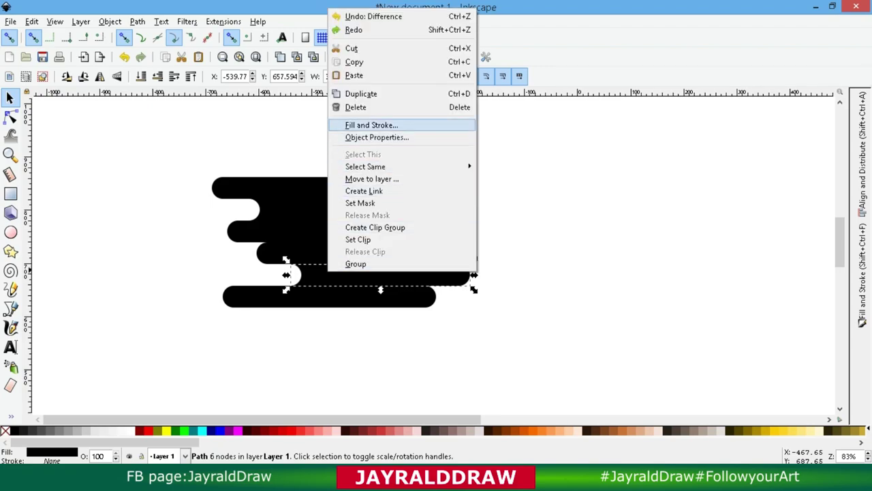
{"action": "left_click", "coordinate": [361, 93]}
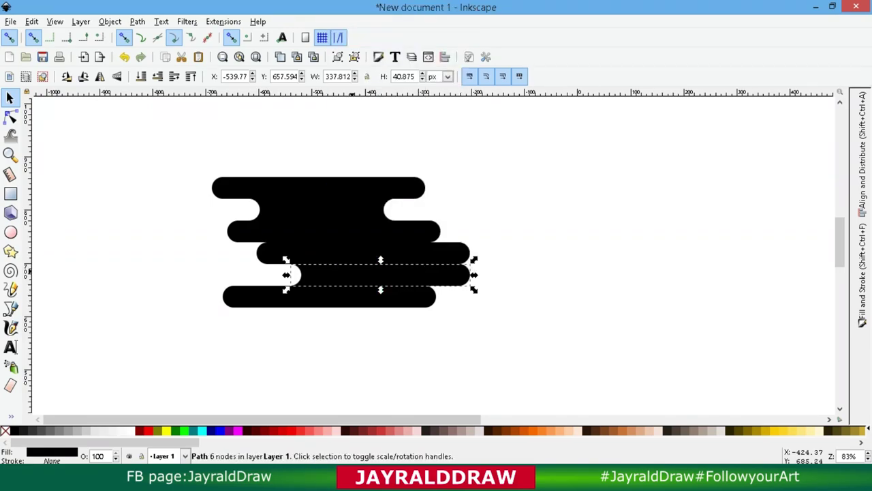
{"action": "left_click_drag", "start_coordinate": [382, 274], "coordinate": [487, 274]}
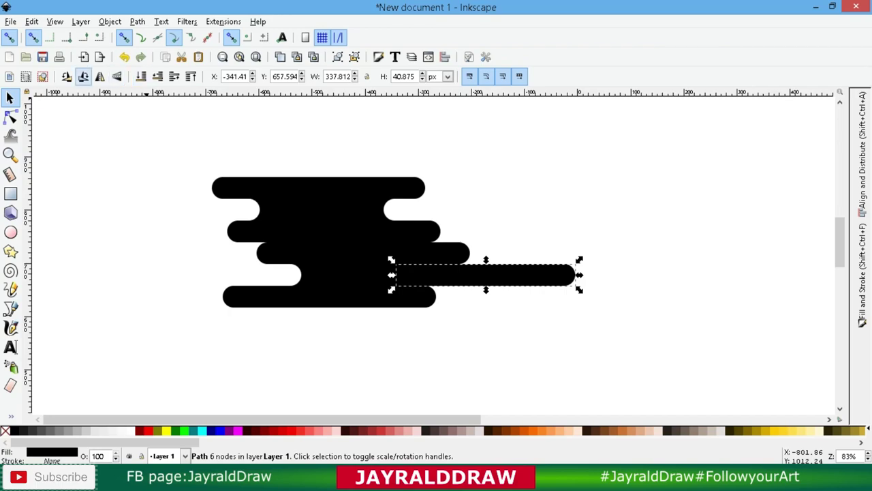
{"action": "left_click_drag", "start_coordinate": [352, 281], "coordinate": [386, 281]}
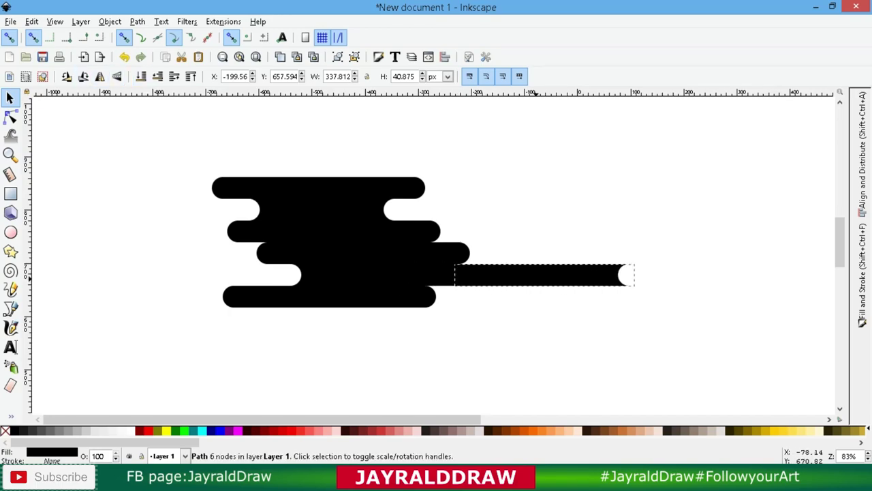
{"action": "left_click", "coordinate": [384, 276], "text": "shift"}
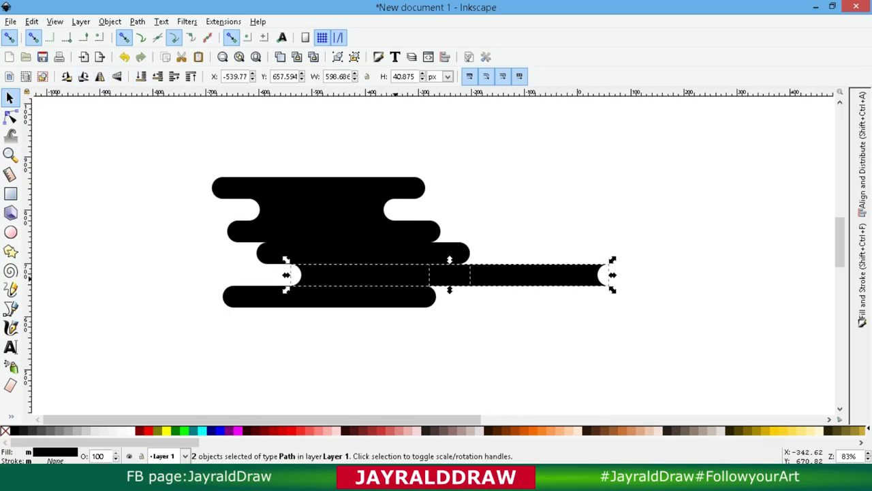
{"action": "left_click", "coordinate": [137, 21]}
{"action": "left_click", "coordinate": [157, 109]}
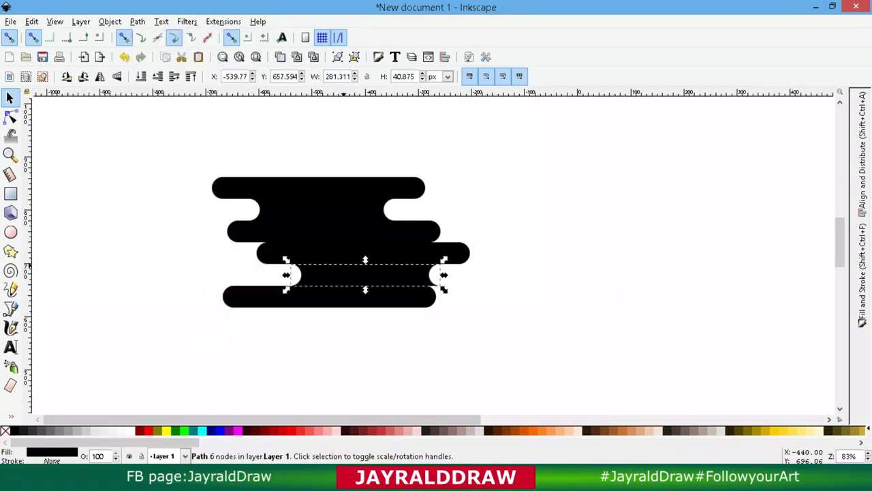
{"action": "key", "text": "Escape"}
- Shift the bottom bar slightly right to X −644.37
{"action": "key", "text": "Tab"}
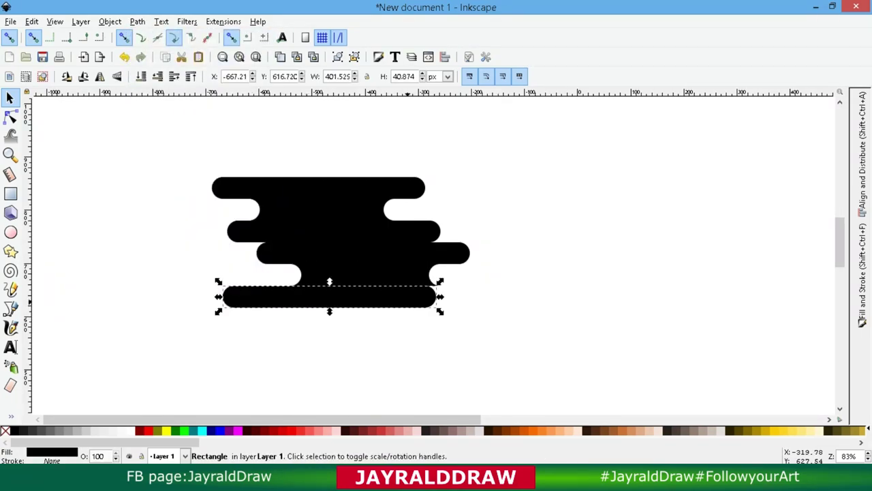
{"action": "left_click_drag", "start_coordinate": [402, 301], "coordinate": [412, 300]}
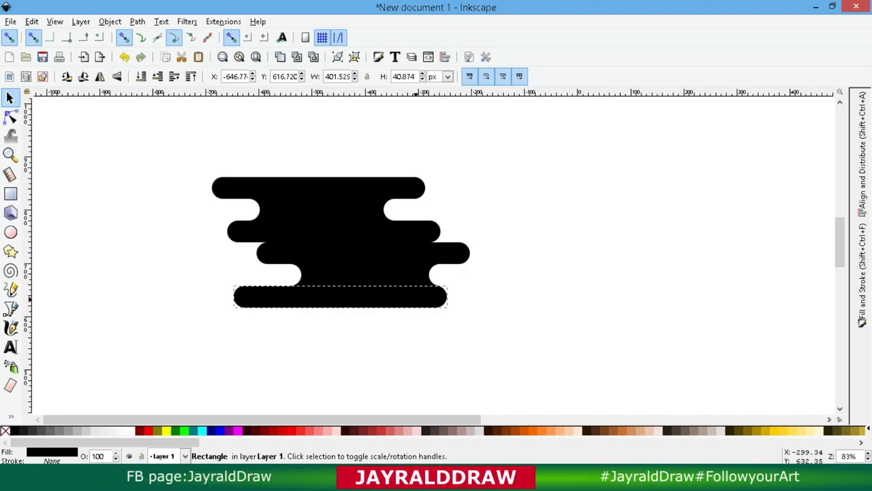
{"action": "key", "text": "Escape"}
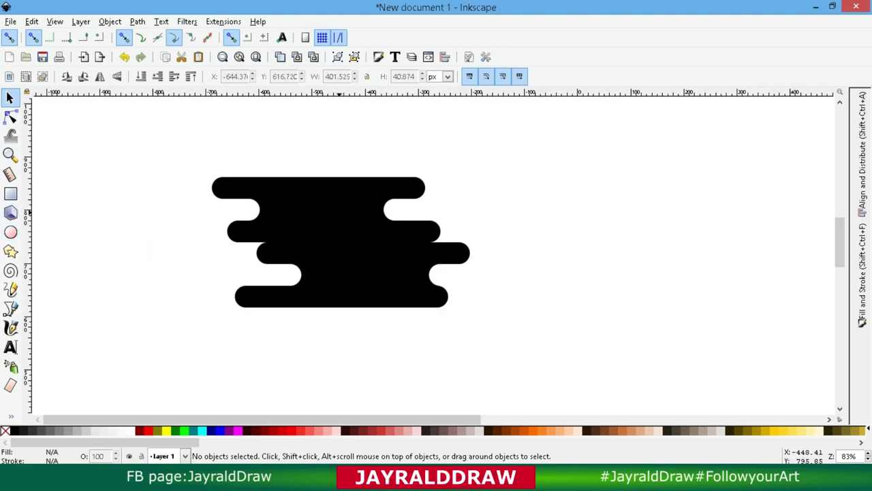
{"action": "key", "text": "Tab"}
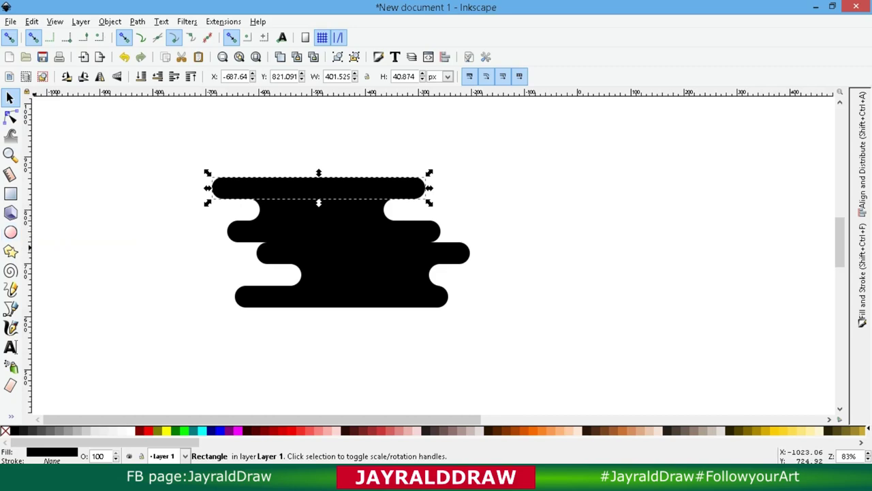
- Draw a small black circle, about 43.3 × 40.9 px, beside the top bar's right end
{"action": "left_click", "coordinate": [10, 232]}
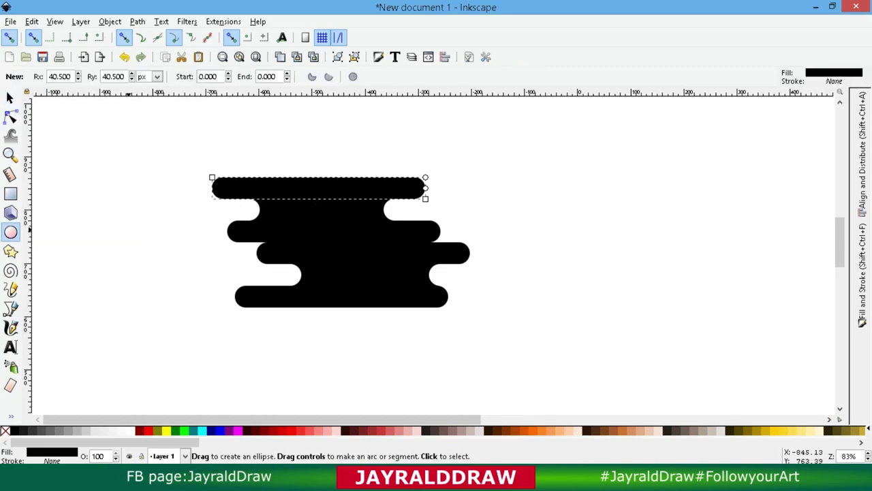
{"action": "left_click_drag", "start_coordinate": [213, 178], "coordinate": [213, 193]}
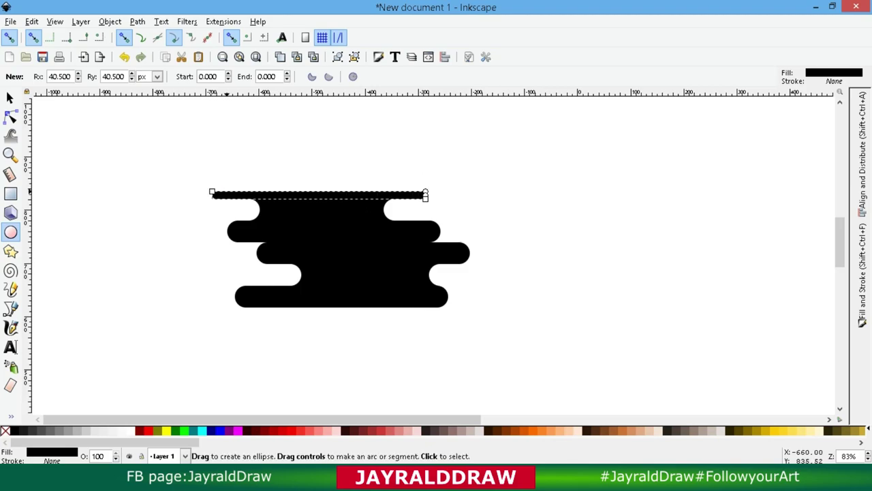
{"action": "key", "text": "ctrl+z"}
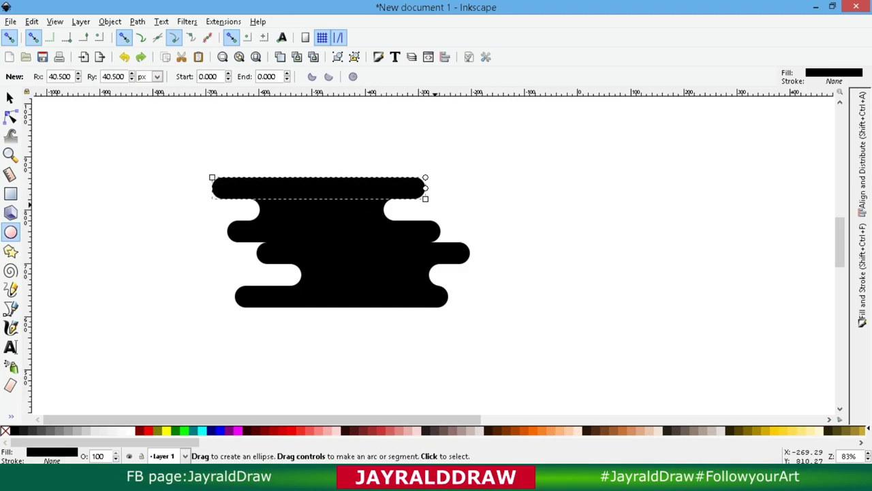
{"action": "mouse_move", "coordinate": [425, 187]}
{"action": "left_mouse_down"}
{"action": "mouse_move", "coordinate": [453, 188]}
{"action": "mouse_move", "coordinate": [438, 188]}
{"action": "left_mouse_up"}
{"action": "key", "text": "s"}
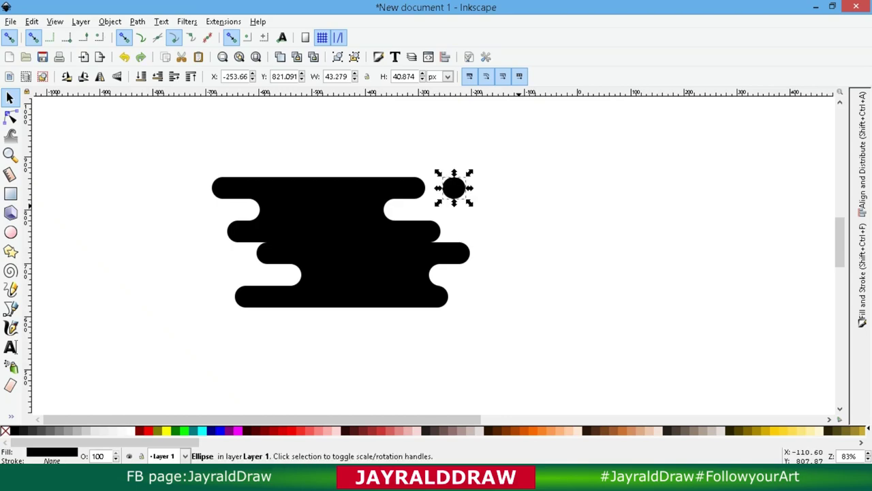
{"action": "key", "text": "Escape"}
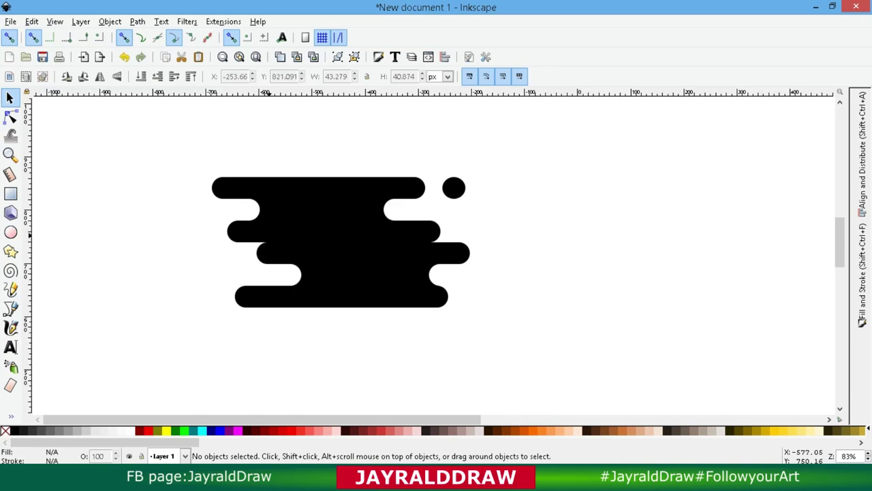
- Shorten the third bar from its right end to about 341.4 px, then select all six shapes
{"action": "left_click", "coordinate": [267, 258]}
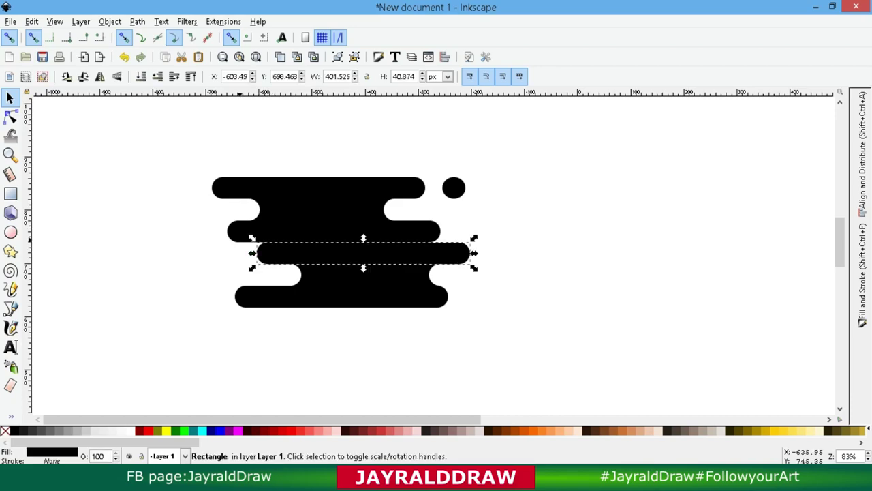
{"action": "left_click", "coordinate": [234, 238]}
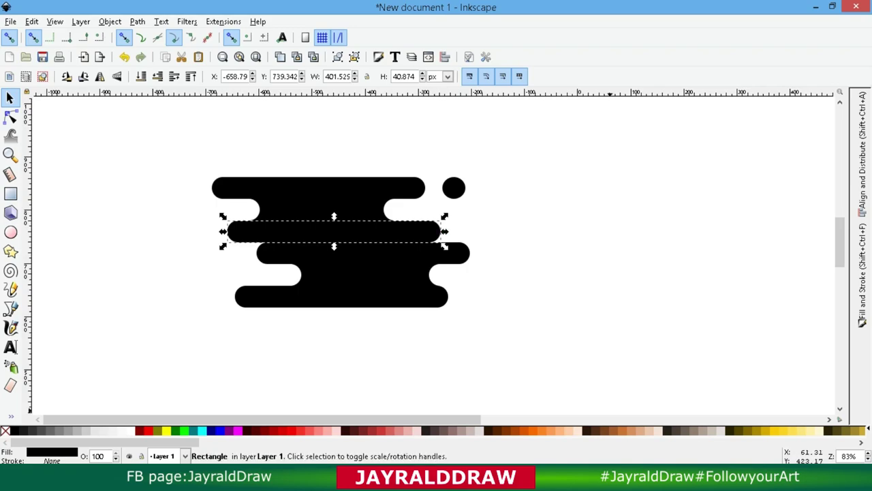
{"action": "left_click_drag", "start_coordinate": [444, 232], "coordinate": [409, 231]}
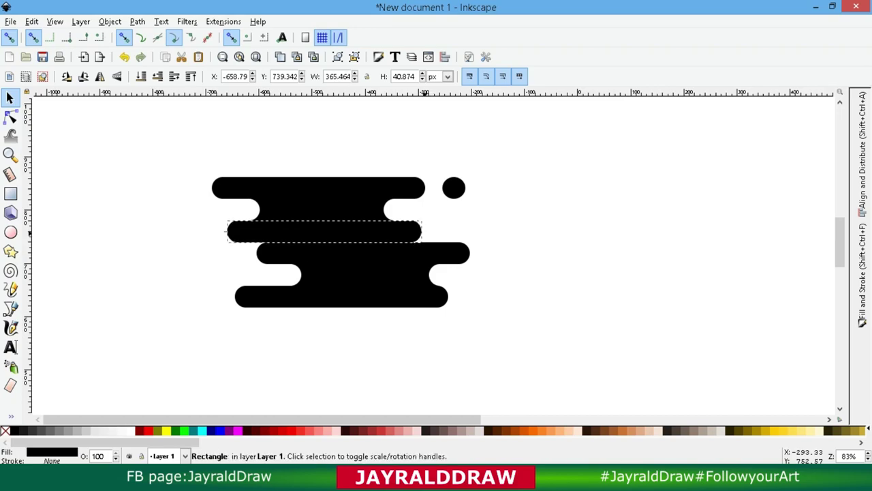
{"action": "left_click_drag", "start_coordinate": [409, 231], "coordinate": [409, 232]}
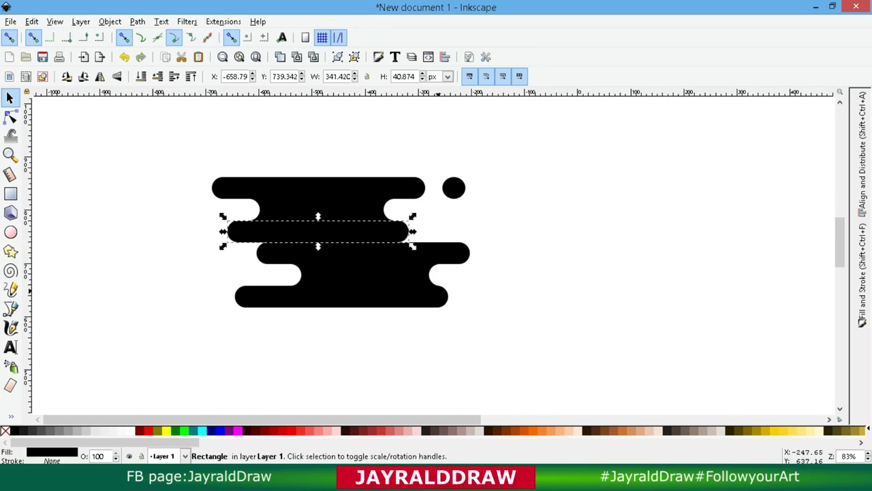
{"action": "left_click", "coordinate": [514, 332]}
{"action": "left_click_drag", "start_coordinate": [548, 354], "coordinate": [191, 156]}
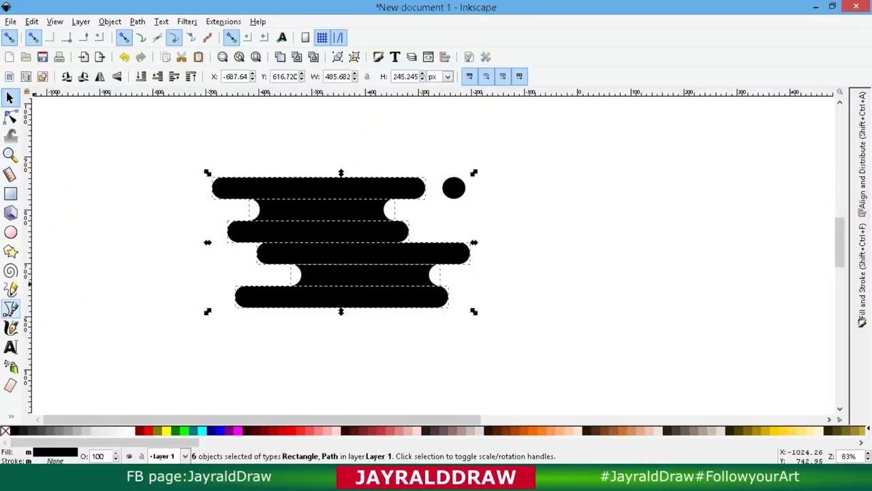
- Copy the second black bar and paste a duplicate up and to the right
{"action": "key", "text": "Escape"}
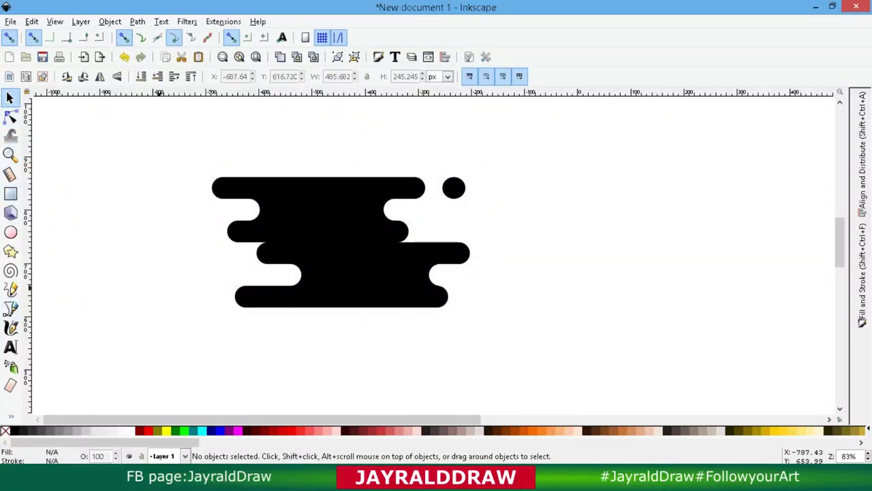
{"action": "key", "text": "plus"}
{"action": "key", "text": "plus"}
{"action": "key", "text": "plus"}
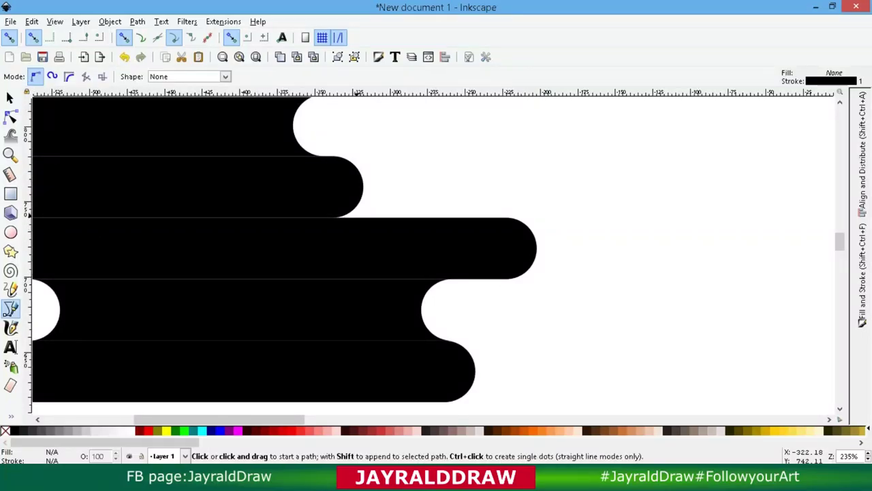
{"action": "key", "text": "s"}
{"action": "left_click", "coordinate": [327, 188]}
{"action": "right_click", "coordinate": [312, 188]}
{"action": "left_click", "coordinate": [354, 243]}
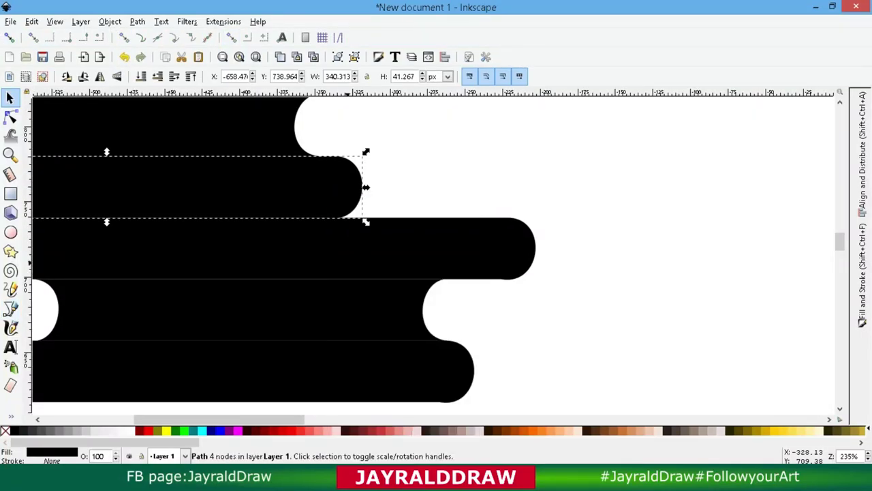
{"action": "key", "text": "ctrl+v"}
{"action": "mouse_move", "coordinate": [295, 240]}
{"action": "left_mouse_down"}
{"action": "mouse_move", "coordinate": [310, 222]}
{"action": "mouse_move", "coordinate": [497, 194]}
{"action": "mouse_move", "coordinate": [595, 158]}
{"action": "left_mouse_up"}
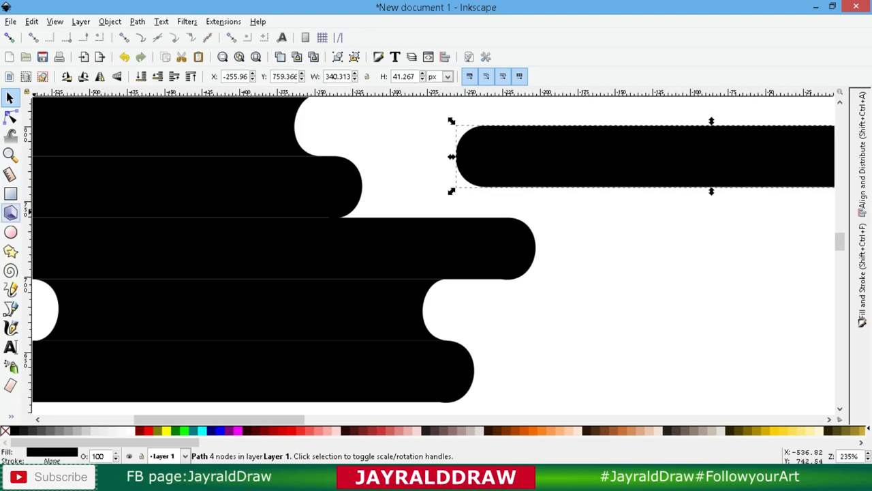
- Draw a small red rectangle near the notch and lower it behind the bar
{"action": "key", "text": "r"}
{"action": "left_click_drag", "start_coordinate": [419, 117], "coordinate": [464, 184]}
{"action": "key", "text": "Escape"}
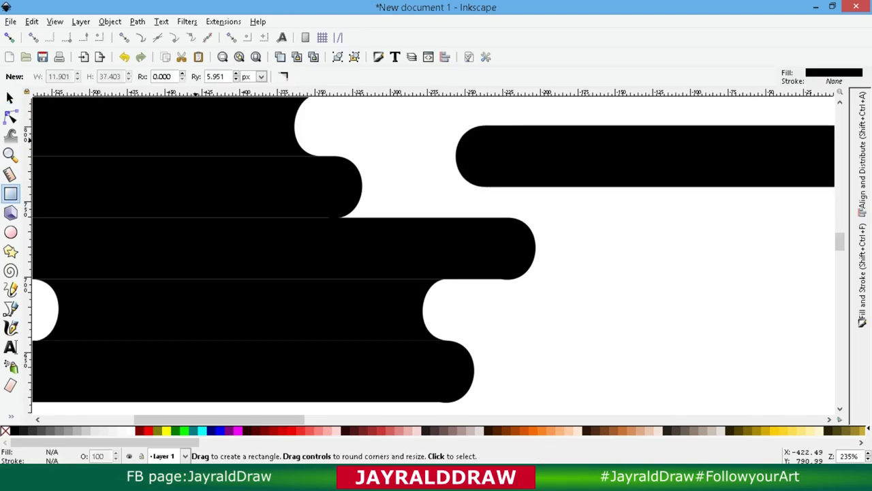
{"action": "mouse_move", "coordinate": [384, 159]}
{"action": "left_mouse_down"}
{"action": "mouse_move", "coordinate": [448, 199]}
{"action": "mouse_move", "coordinate": [312, 201]}
{"action": "mouse_move", "coordinate": [332, 205]}
{"action": "left_mouse_up"}
{"action": "key", "text": "s"}
{"action": "left_click", "coordinate": [148, 430]}
{"action": "left_click", "coordinate": [158, 76]}
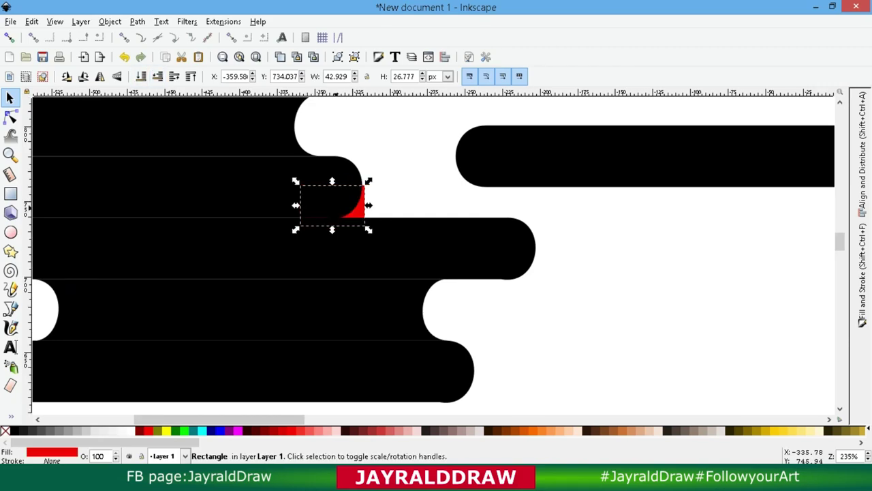
- Overlap the bar copy's rounded end with the red rectangle, coloured semi-transparent yellow
{"action": "left_click", "coordinate": [332, 204]}
{"action": "left_click_drag", "start_coordinate": [545, 156], "coordinate": [453, 192]}
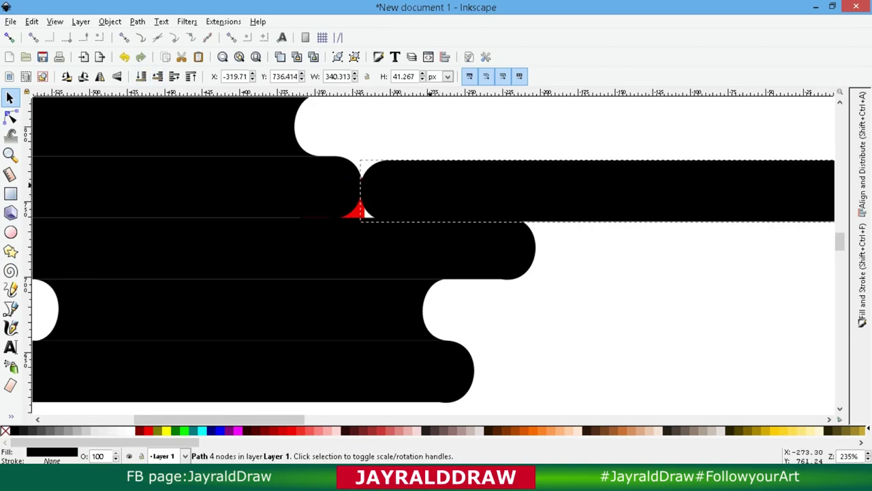
{"action": "left_click", "coordinate": [166, 430]}
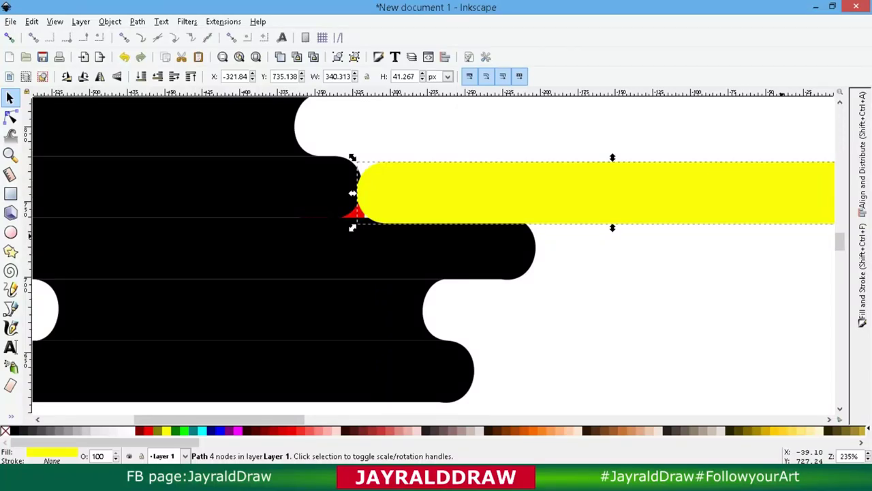
{"action": "left_click", "coordinate": [862, 272]}
{"action": "left_click", "coordinate": [717, 310]}
{"action": "left_click", "coordinate": [580, 252]}
{"action": "left_click_drag", "start_coordinate": [450, 175], "coordinate": [477, 171]}
- Subtract the bar copy from the red rectangle, leaving a concave red fillet under the second bar
{"action": "left_click", "coordinate": [371, 204]}
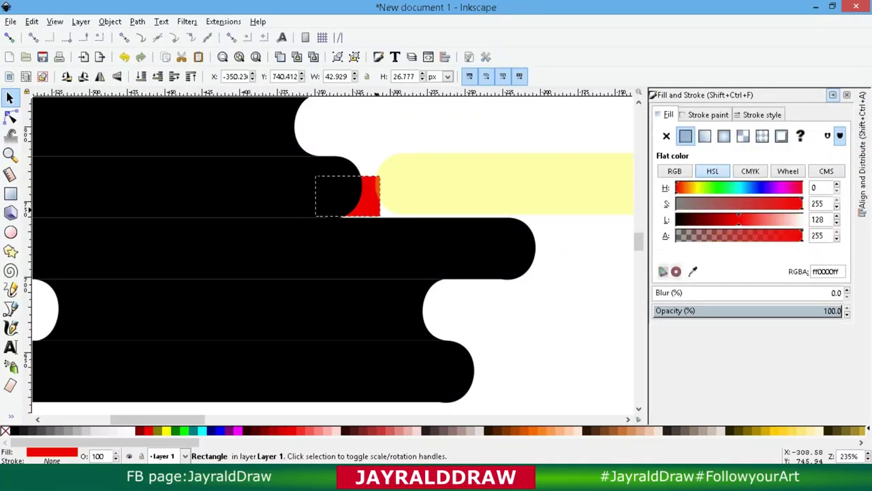
{"action": "left_click_drag", "start_coordinate": [348, 196], "coordinate": [371, 194]}
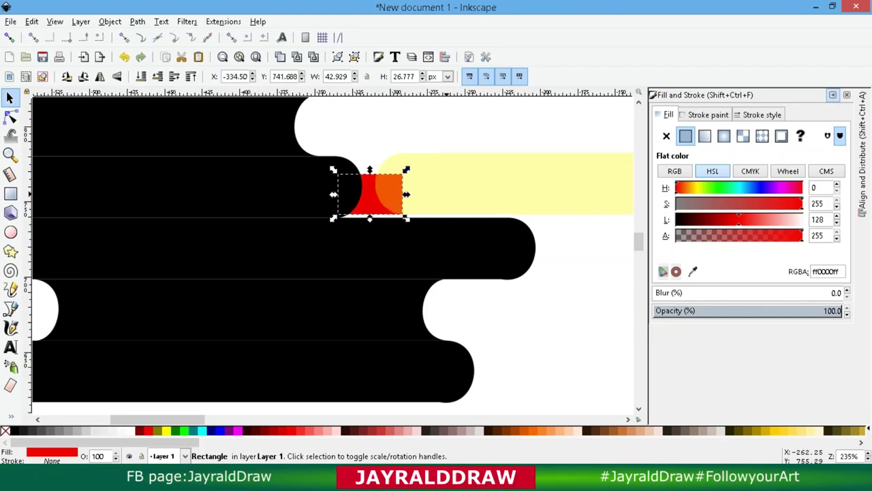
{"action": "left_click", "coordinate": [455, 195], "text": "shift"}
{"action": "left_click", "coordinate": [137, 21]}
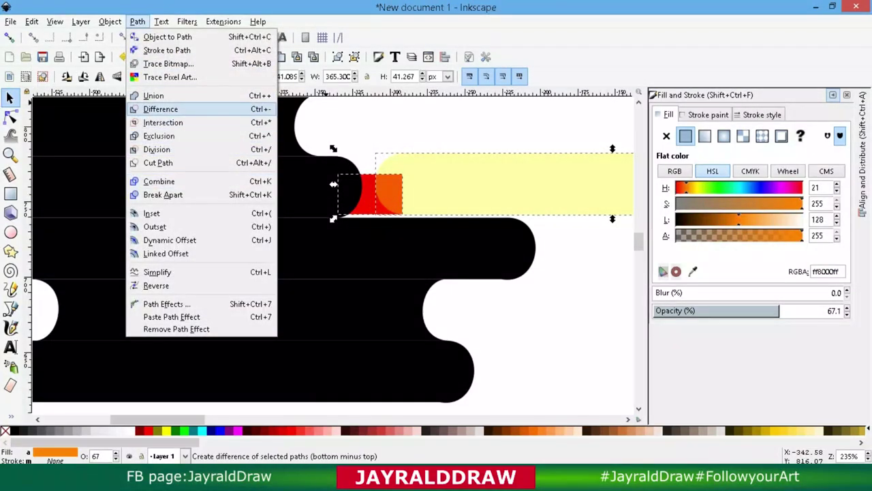
{"action": "left_click", "coordinate": [157, 109]}
{"action": "left_click_drag", "start_coordinate": [349, 209], "coordinate": [358, 214]}
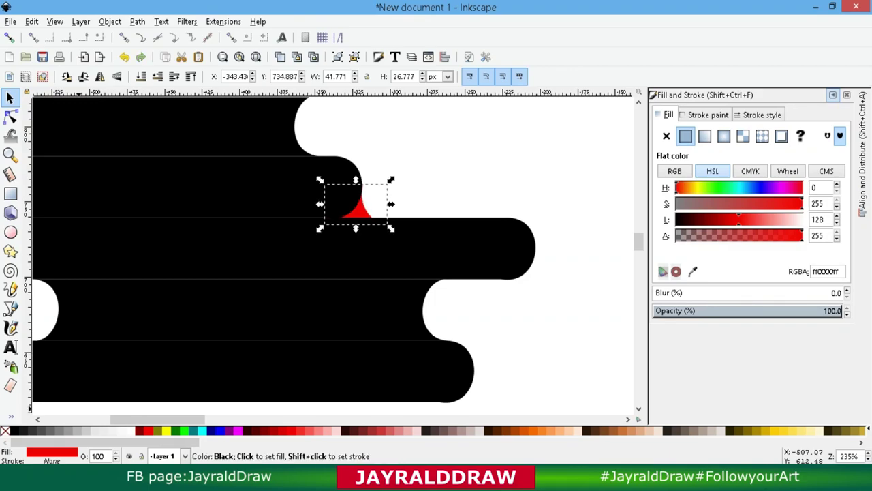
- Fill the corner piece black and nudge its top-right and bottom-right nodes slightly inward
{"action": "key", "text": "ctrl+shift+v"}
{"action": "key", "text": "n"}
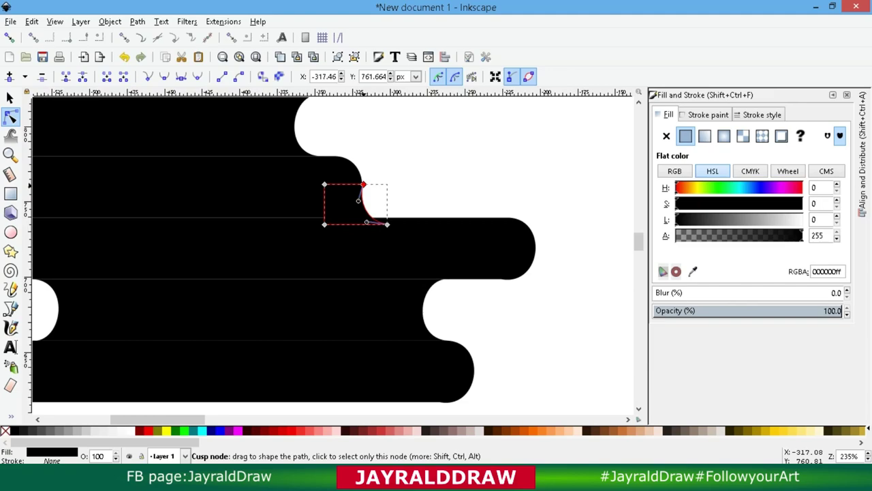
{"action": "mouse_move", "coordinate": [363, 184]}
{"action": "left_mouse_down"}
{"action": "mouse_move", "coordinate": [361, 204]}
{"action": "mouse_move", "coordinate": [361, 187]}
{"action": "left_mouse_up"}
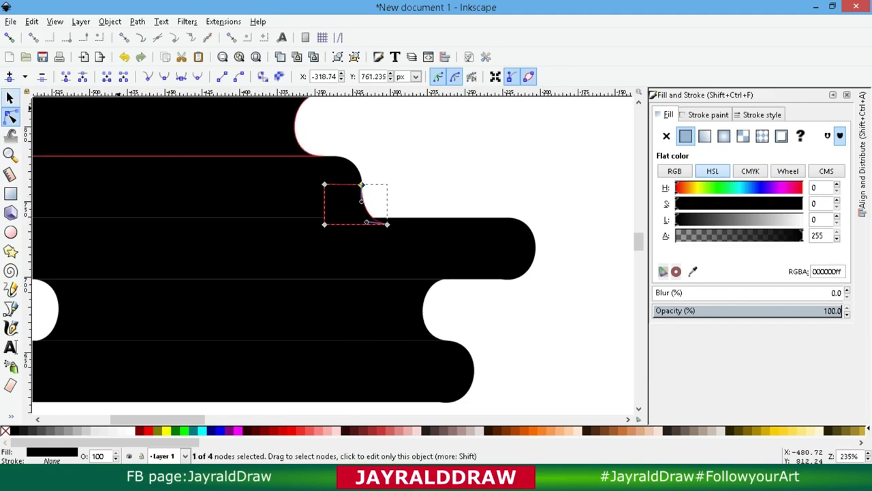
{"action": "key", "text": "s"}
{"action": "left_click", "coordinate": [355, 215], "text": "alt"}
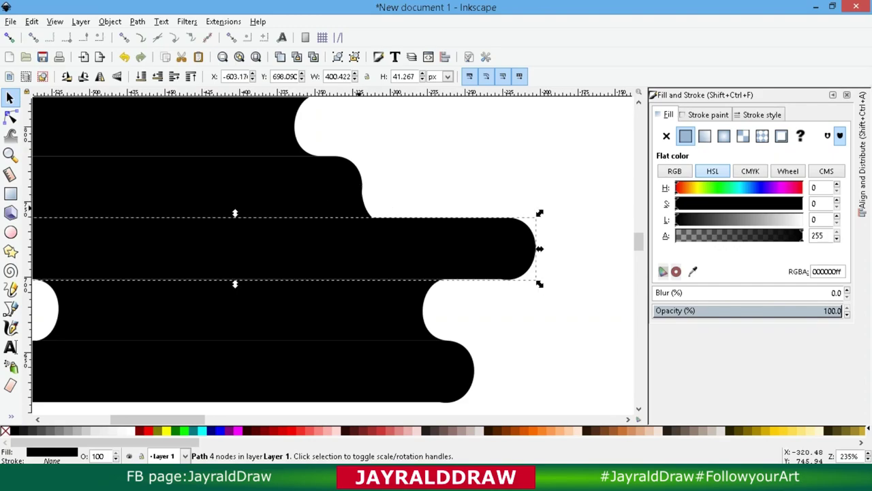
{"action": "left_click", "coordinate": [361, 215], "text": "alt"}
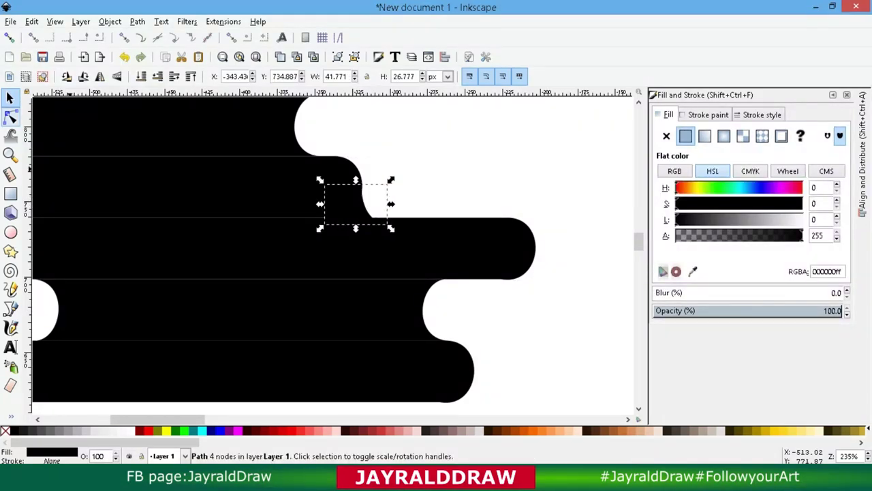
{"action": "key", "text": "n"}
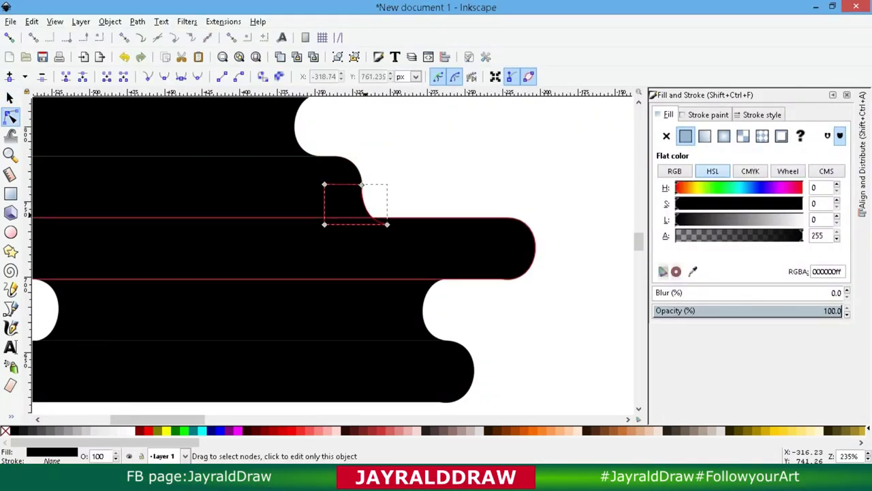
{"action": "left_click_drag", "start_coordinate": [362, 184], "coordinate": [359, 187]}
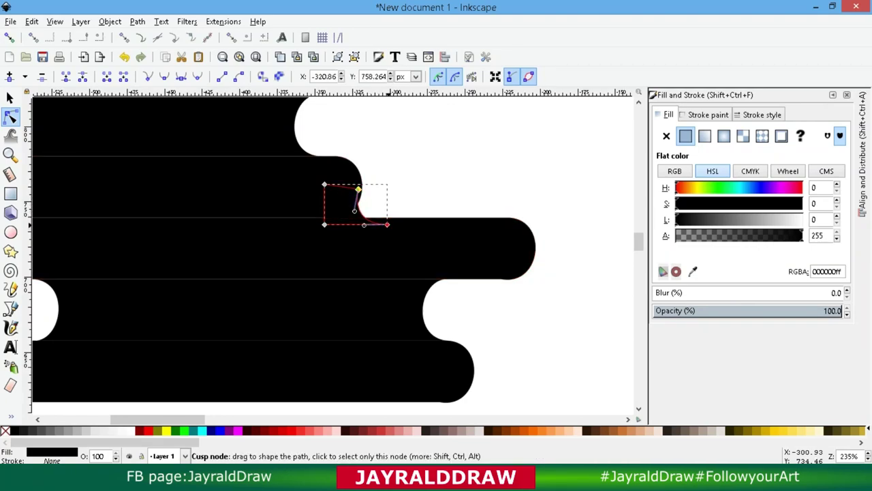
{"action": "left_click_drag", "start_coordinate": [387, 224], "coordinate": [383, 223]}
{"action": "key", "text": "s"}
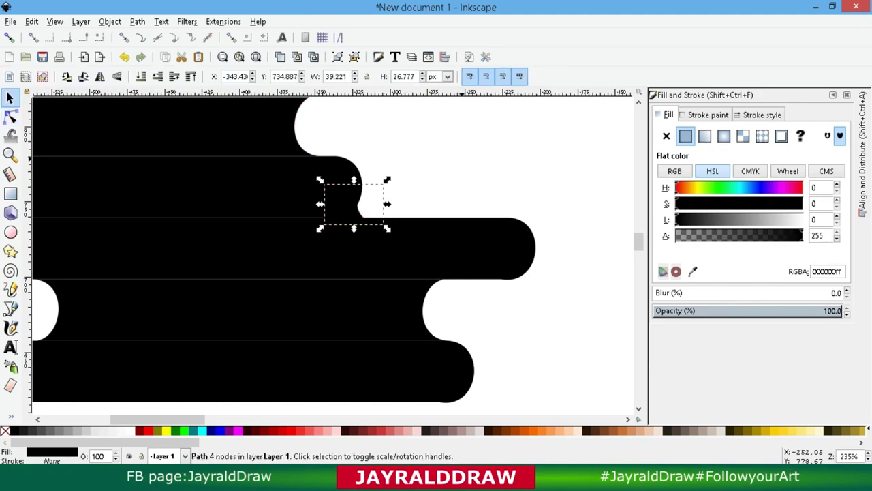
- Select the corner piece at the notch, stretch it slightly wider, and duplicate it
{"action": "left_click", "coordinate": [377, 222]}
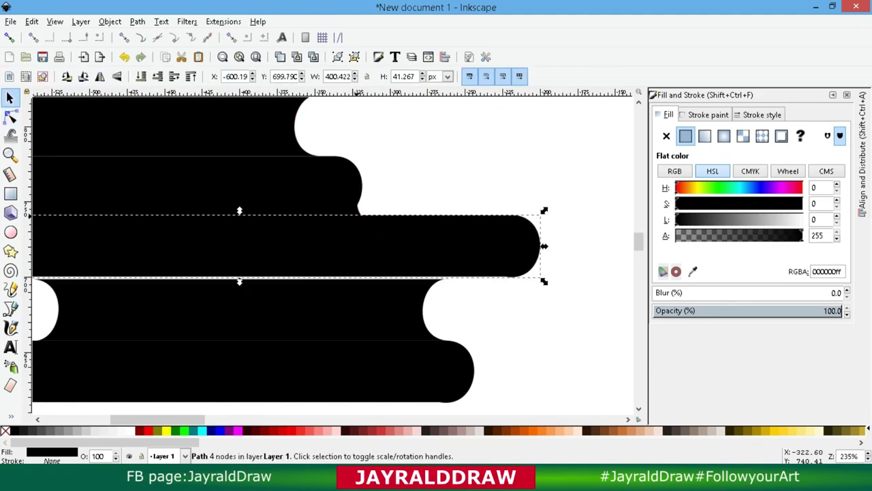
{"action": "left_click", "coordinate": [361, 205]}
{"action": "left_click_drag", "start_coordinate": [399, 180], "coordinate": [298, 230]}
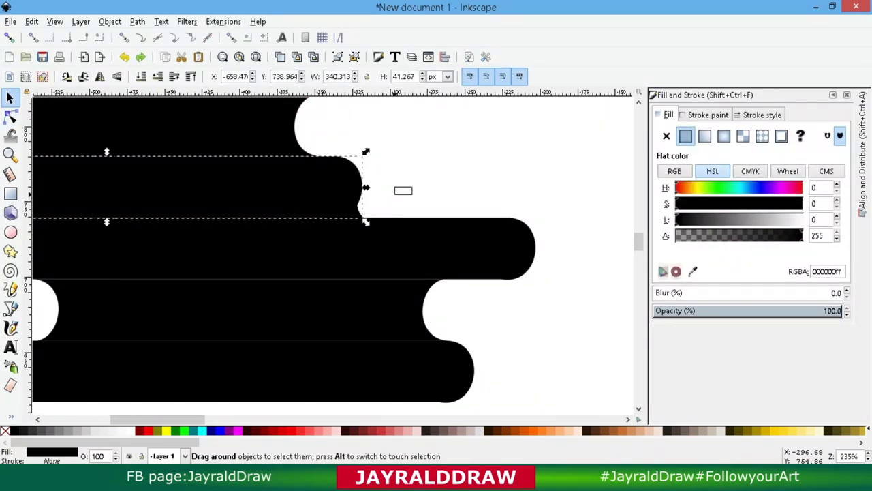
{"action": "left_click", "coordinate": [402, 190]}
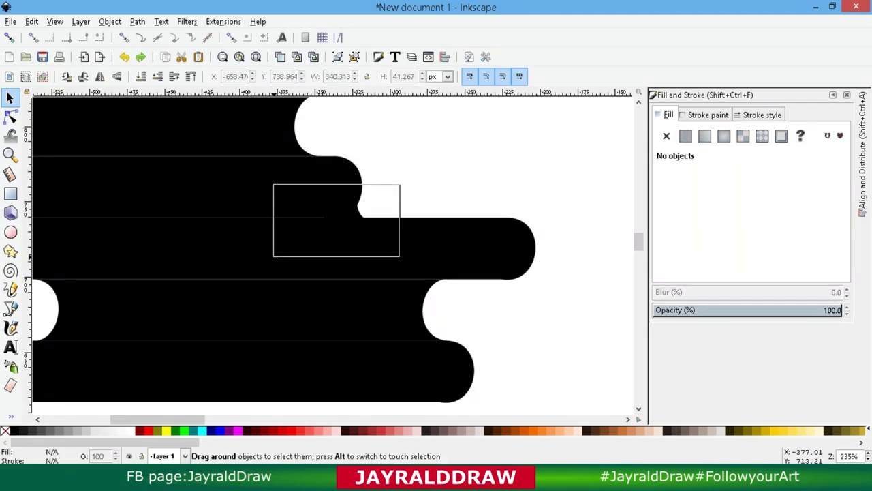
{"action": "left_click_drag", "start_coordinate": [276, 254], "coordinate": [390, 170]}
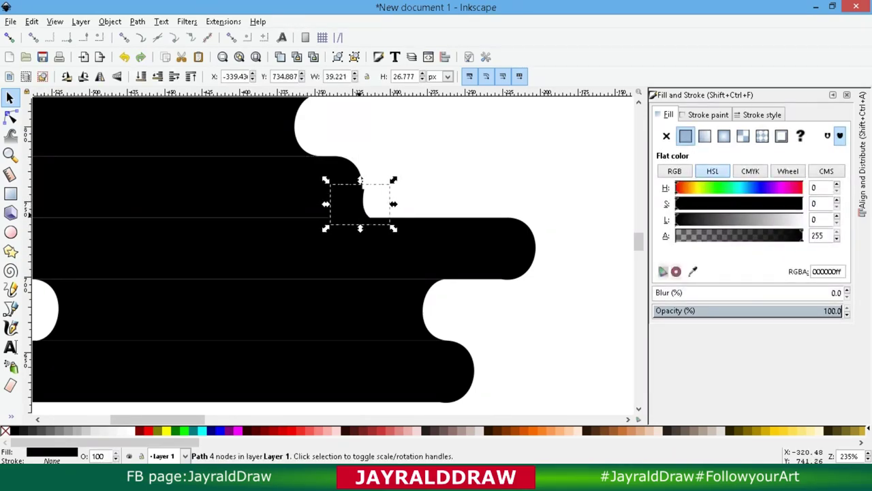
{"action": "left_click_drag", "start_coordinate": [393, 180], "coordinate": [391, 189]}
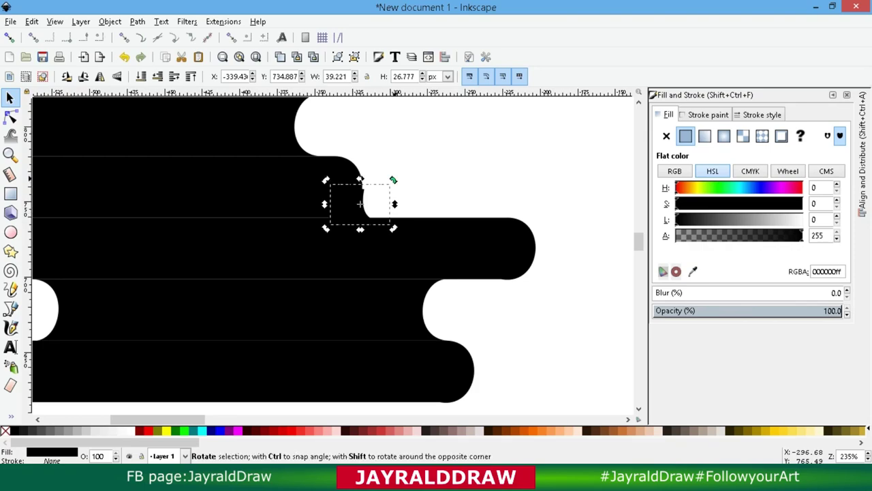
{"action": "key", "text": "Escape"}
{"action": "key", "text": "Tab"}
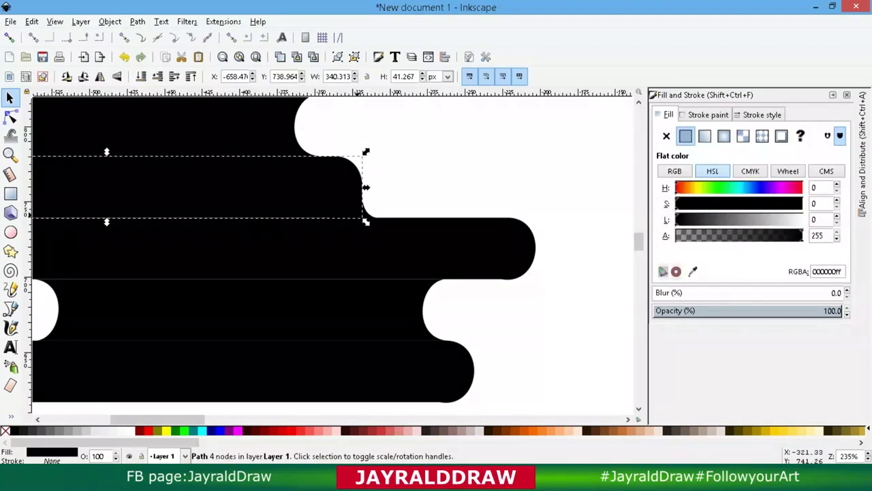
{"action": "key", "text": "Tab"}
{"action": "key", "text": "Tab"}
{"action": "right_click", "coordinate": [354, 202]}
{"action": "left_click", "coordinate": [375, 287]}
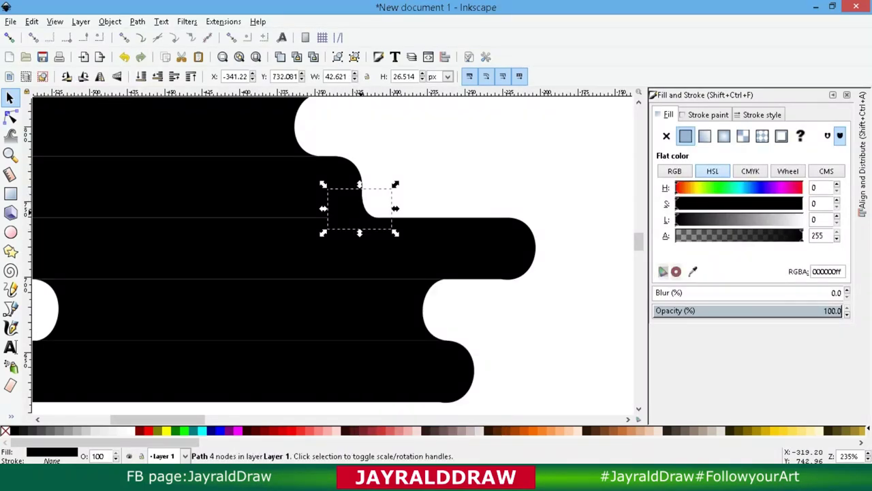
- Move the corner copy into the notch on the bars' left side
{"action": "left_click_drag", "start_coordinate": [359, 208], "coordinate": [409, 187]}
{"action": "key", "text": "minus"}
{"action": "key", "text": "minus"}
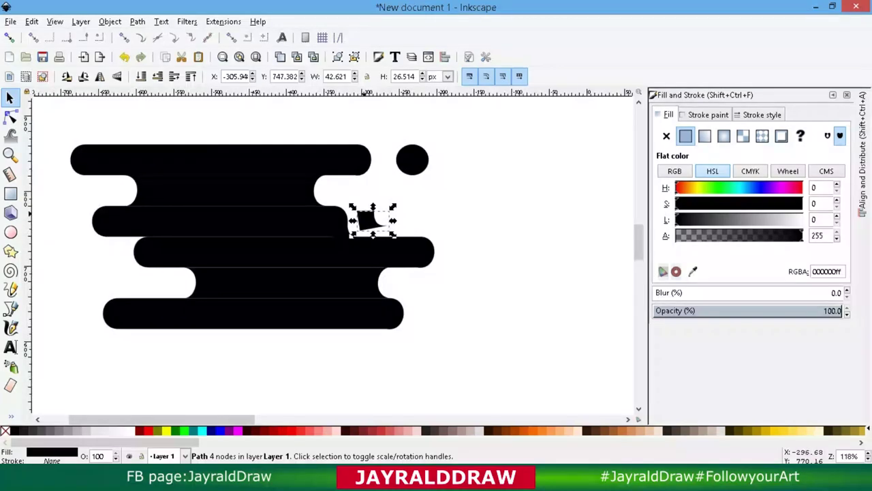
{"action": "left_click_drag", "start_coordinate": [366, 218], "coordinate": [146, 238]}
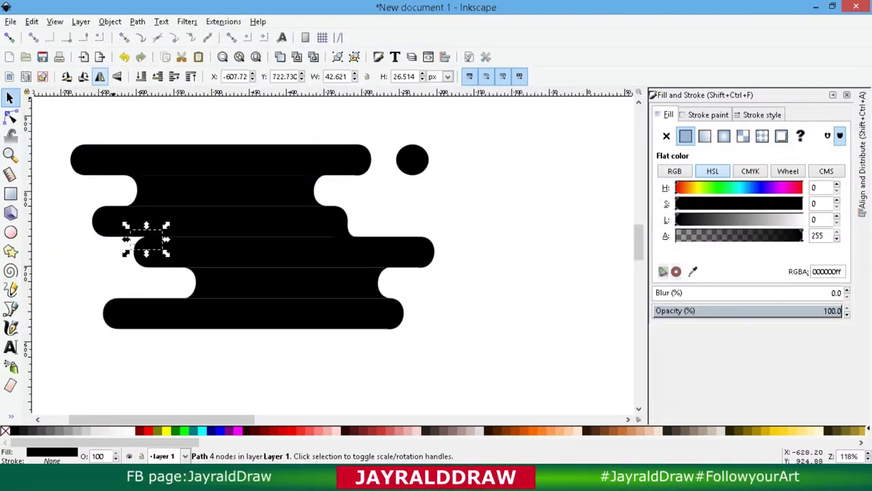
{"action": "key", "text": "Left"}
{"action": "key", "text": "Left"}
{"action": "key", "text": "Left"}
{"action": "key", "text": "Up"}
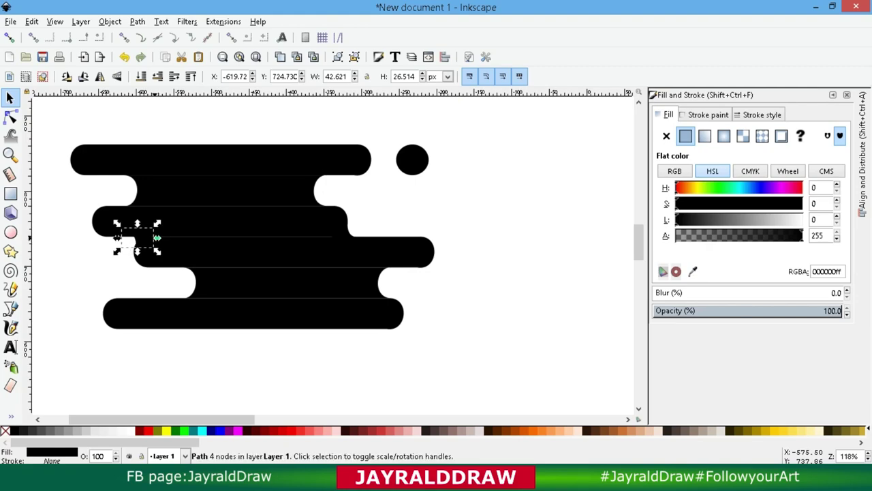
{"action": "key", "text": "Left"}
{"action": "key", "text": "Up"}
{"action": "key", "text": "Up"}
{"action": "key", "text": "Escape"}
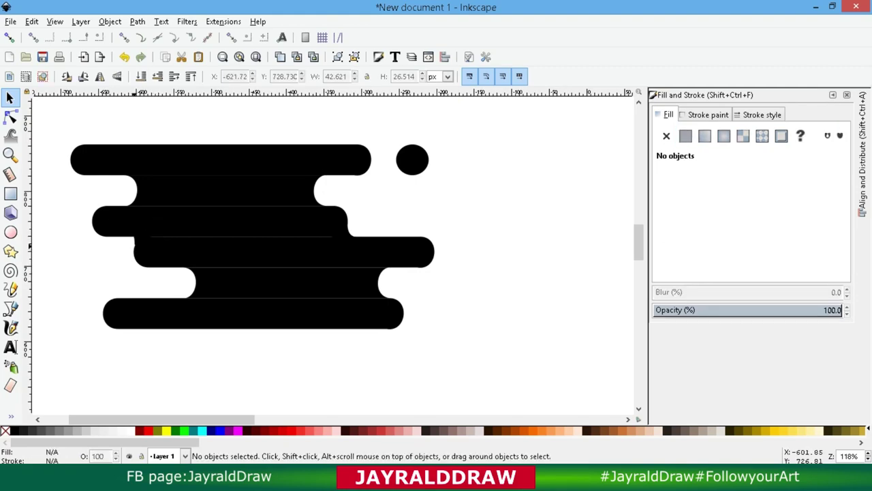
- Rotate the copy about 9° so it fits the inner corner
{"action": "left_click", "coordinate": [139, 242]}
{"action": "left_click", "coordinate": [139, 242]}
{"action": "mouse_move", "coordinate": [156, 221]}
{"action": "left_mouse_down"}
{"action": "mouse_move", "coordinate": [158, 236]}
{"action": "mouse_move", "coordinate": [133, 236]}
{"action": "mouse_move", "coordinate": [109, 254]}
{"action": "mouse_move", "coordinate": [136, 232]}
{"action": "mouse_move", "coordinate": [112, 251]}
{"action": "mouse_move", "coordinate": [148, 244]}
{"action": "left_mouse_up"}
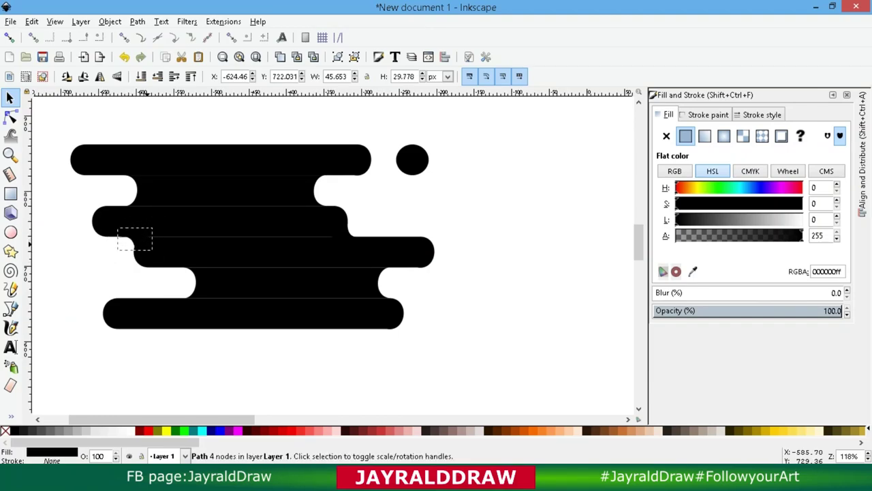
{"action": "key", "text": "Escape"}
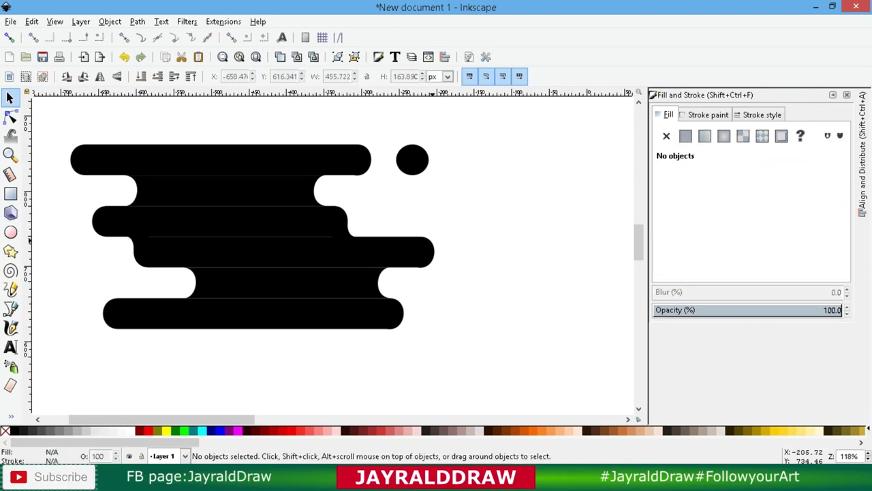
{"action": "left_click", "coordinate": [273, 235]}
{"action": "key", "text": "Escape"}
- Give the upper inset bar a vertical linear gradient running down across the bar
{"action": "left_click", "coordinate": [225, 191]}
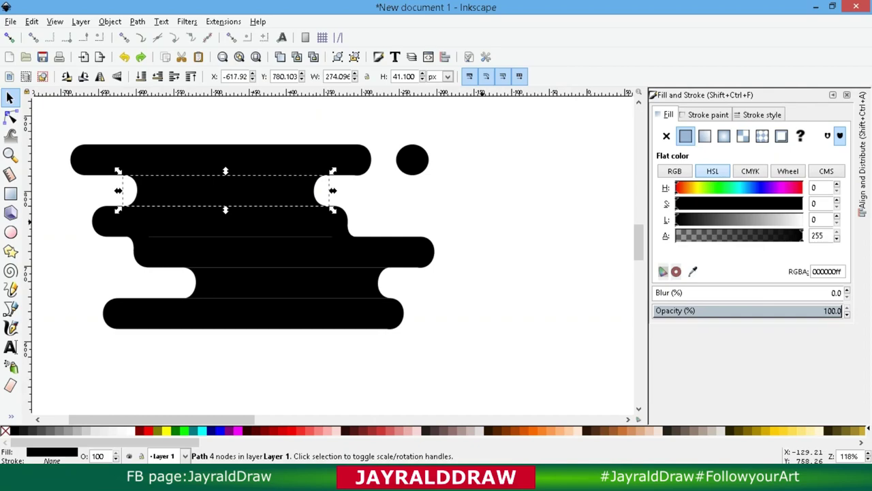
{"action": "left_click", "coordinate": [705, 135]}
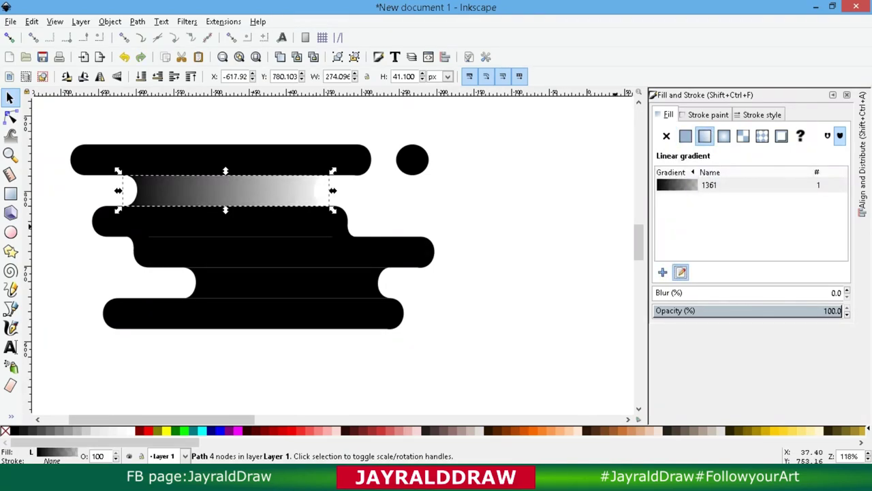
{"action": "key", "text": "g"}
{"action": "left_click_drag", "start_coordinate": [125, 190], "coordinate": [222, 175]}
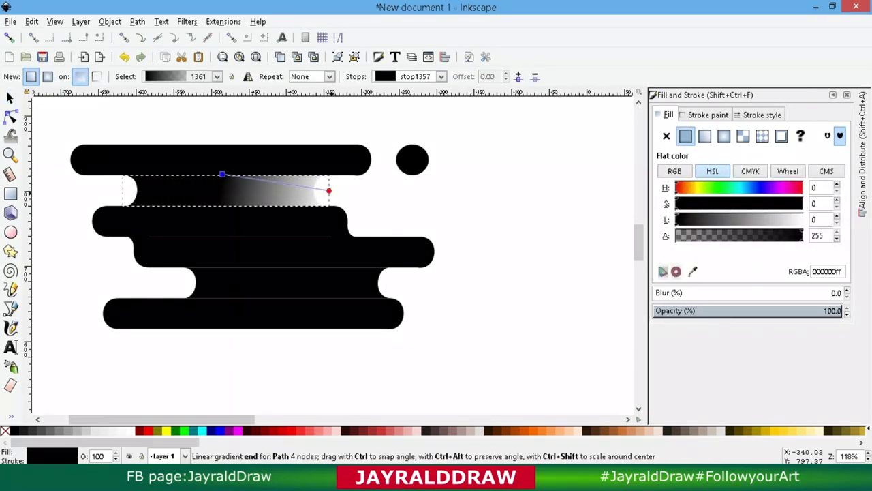
{"action": "mouse_move", "coordinate": [329, 191]}
{"action": "left_mouse_down"}
{"action": "mouse_move", "coordinate": [240, 213]}
{"action": "mouse_move", "coordinate": [225, 208]}
{"action": "left_mouse_up"}
{"action": "left_click_drag", "start_coordinate": [222, 175], "coordinate": [227, 157]}
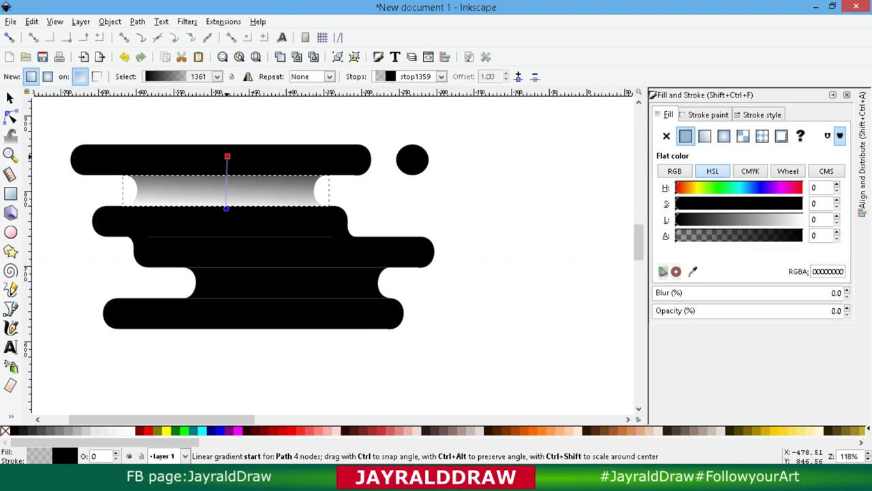
{"action": "left_click_drag", "start_coordinate": [226, 208], "coordinate": [227, 203]}
{"action": "left_click_drag", "start_coordinate": [227, 157], "coordinate": [226, 165]}
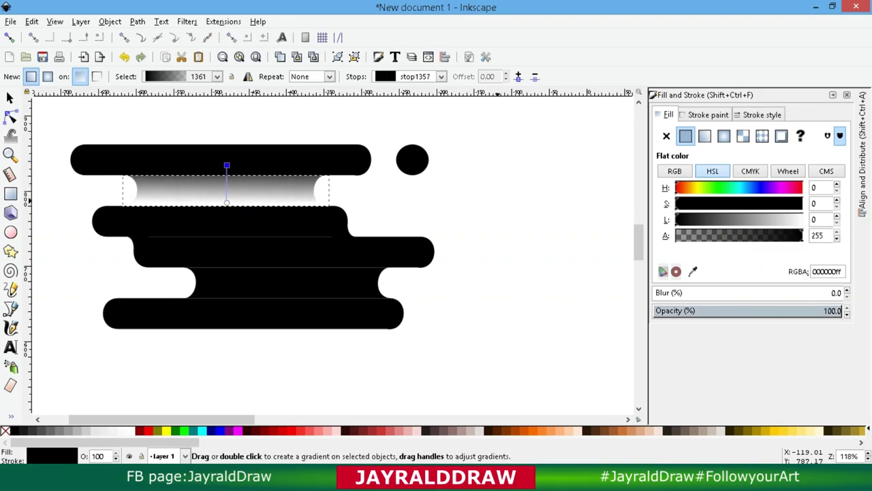
{"action": "key", "text": "Escape"}
{"action": "key", "text": "s"}
- Apply gradient 1361 to the lower inset bar and run it vertically down the bar
{"action": "left_click", "coordinate": [273, 286]}
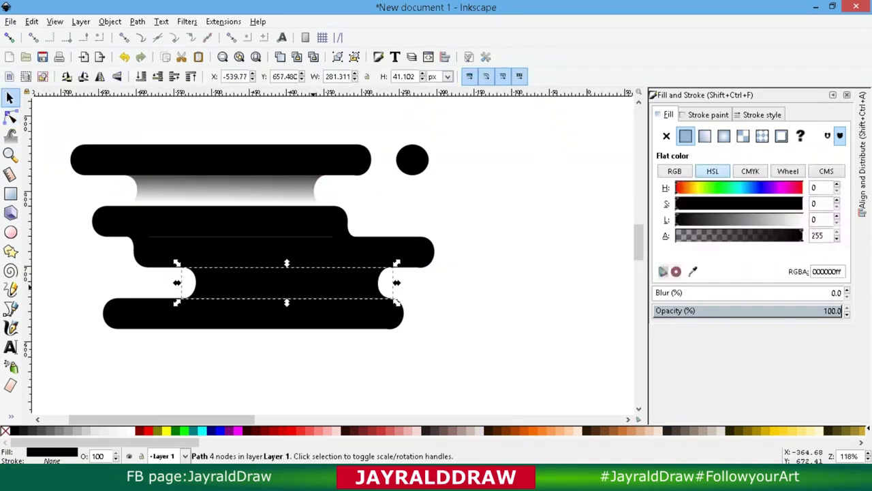
{"action": "left_click", "coordinate": [705, 136]}
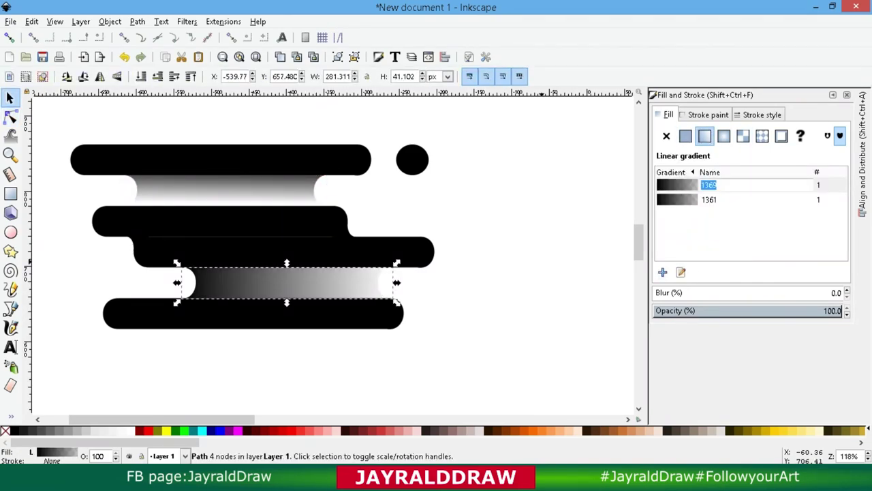
{"action": "left_click", "coordinate": [709, 199]}
{"action": "key", "text": "g"}
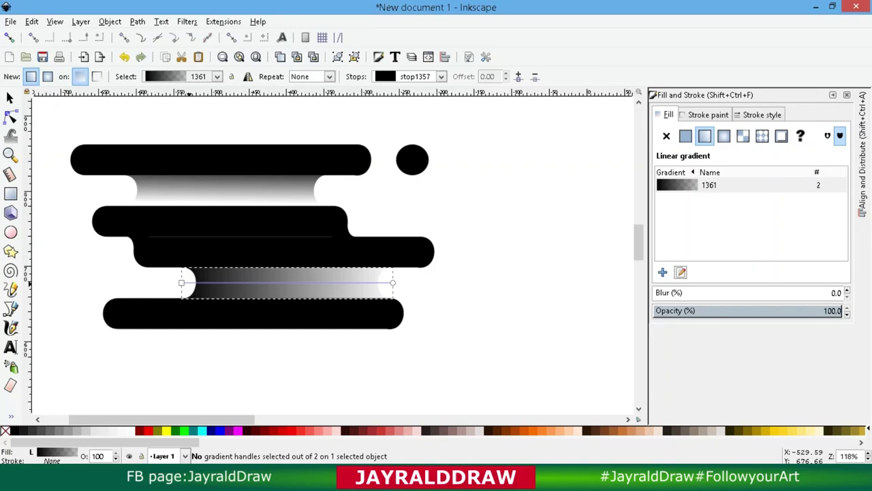
{"action": "mouse_move", "coordinate": [281, 253]}
{"action": "left_mouse_down"}
{"action": "mouse_move", "coordinate": [291, 303]}
{"action": "mouse_move", "coordinate": [280, 296]}
{"action": "left_mouse_up"}
{"action": "left_click_drag", "start_coordinate": [281, 253], "coordinate": [281, 257]}
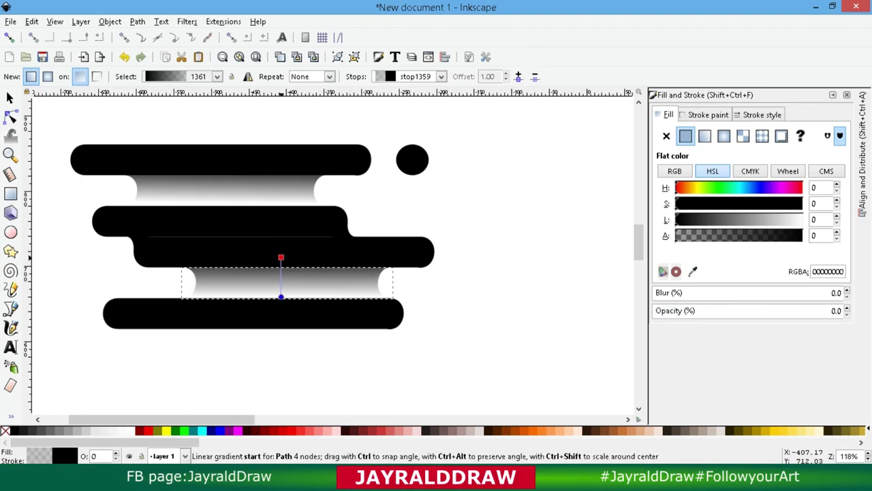
{"action": "left_click", "coordinate": [9, 97]}
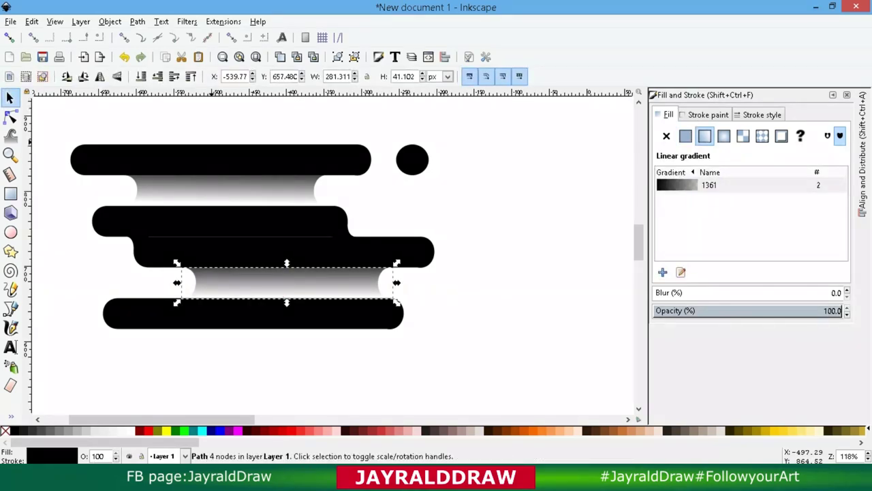
{"action": "left_click", "coordinate": [220, 170]}
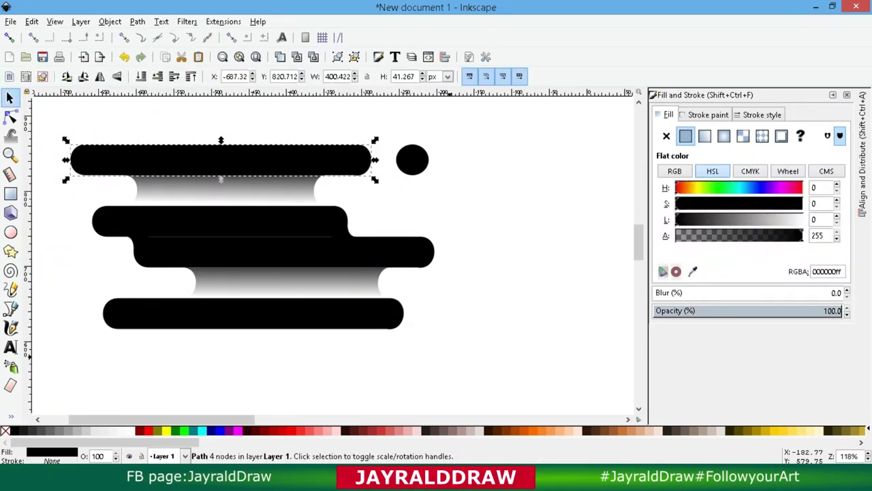
- Try a linear gradient on the selected shapes, then undo back to flat black bars
{"action": "left_click_drag", "start_coordinate": [481, 345], "coordinate": [61, 118]}
{"action": "left_click", "coordinate": [340, 285], "text": "shift"}
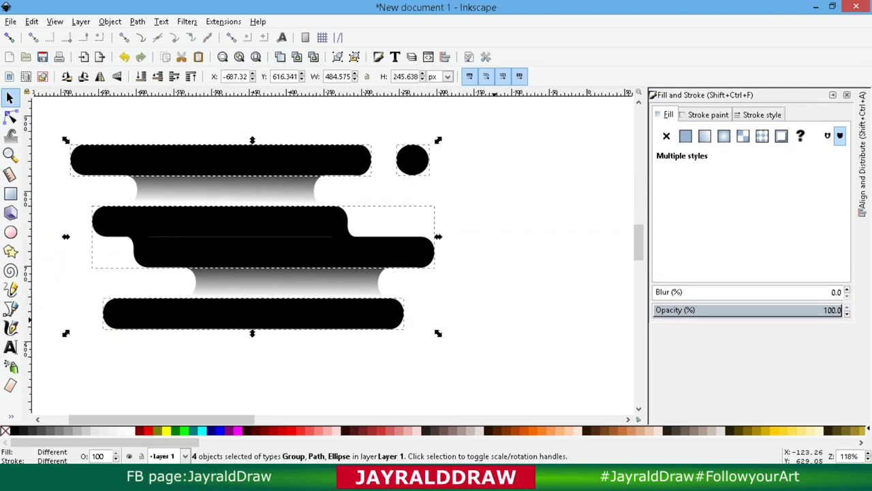
{"action": "left_click", "coordinate": [704, 135]}
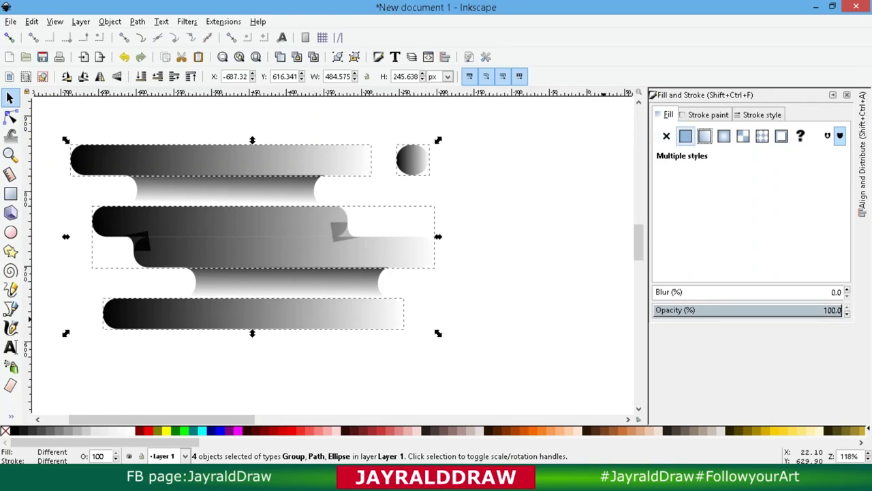
{"action": "left_click", "coordinate": [685, 135]}
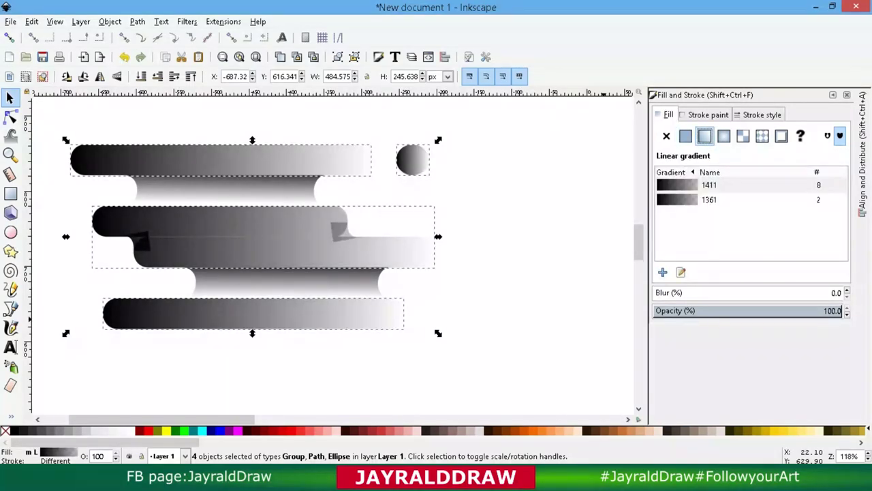
{"action": "left_click", "coordinate": [681, 272]}
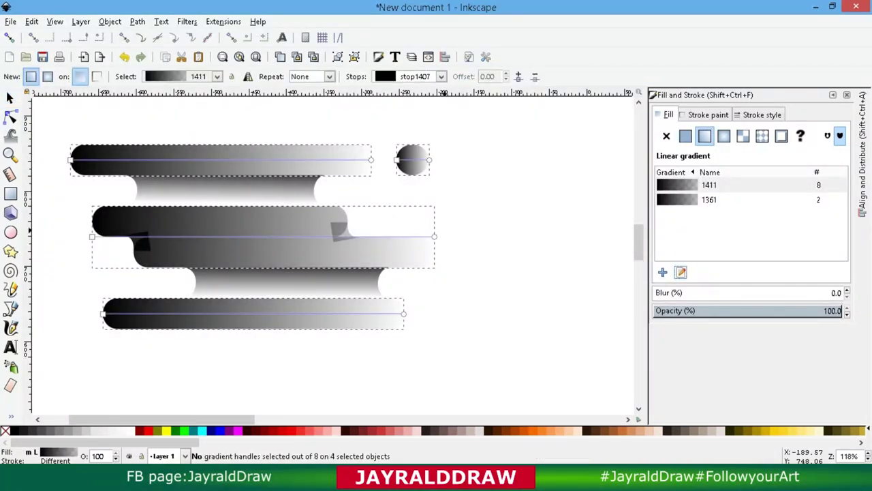
{"action": "left_click", "coordinate": [10, 97]}
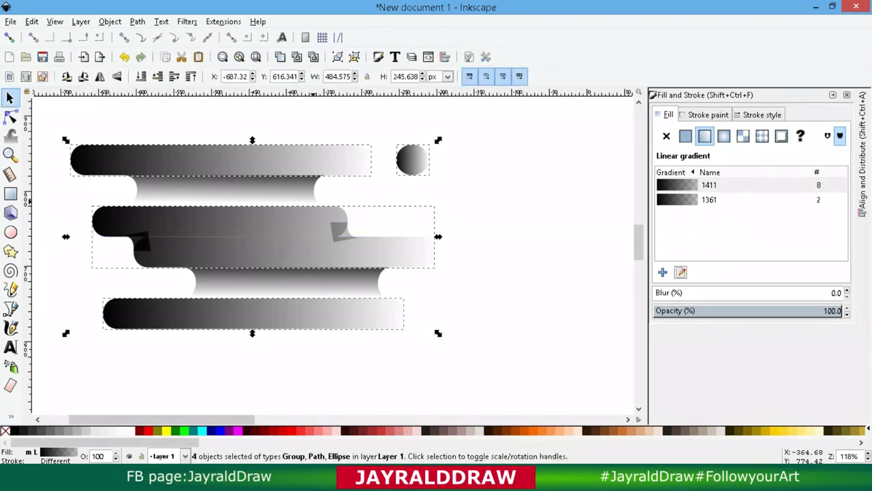
{"action": "left_click", "coordinate": [594, 266]}
{"action": "key", "text": "ctrl+z"}
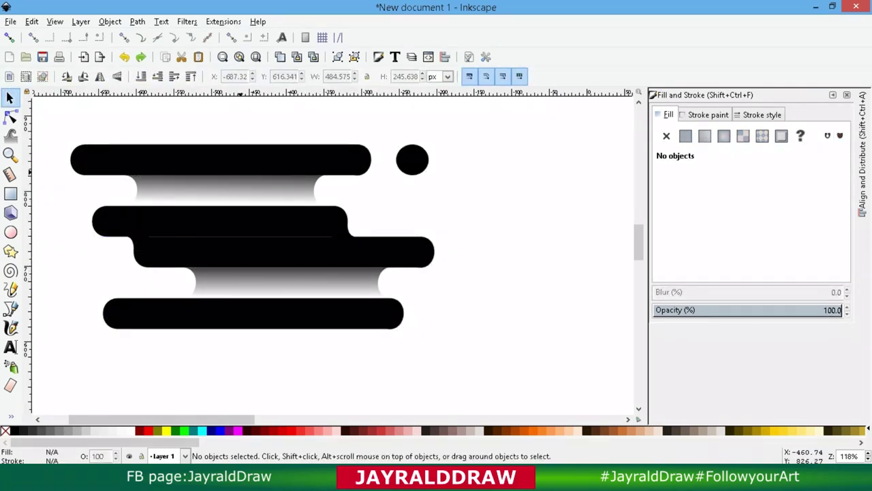
{"action": "key", "text": "Tab"}
- Group the top bar, circle, middle group and bottom bar and give the group a linear gradient
{"action": "left_click_drag", "start_coordinate": [504, 302], "coordinate": [46, 185]}
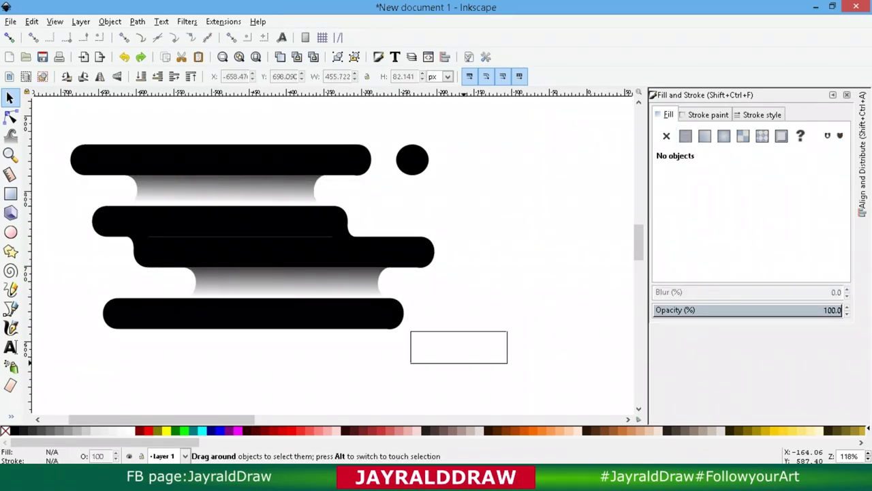
{"action": "left_click_drag", "start_coordinate": [506, 362], "coordinate": [55, 130]}
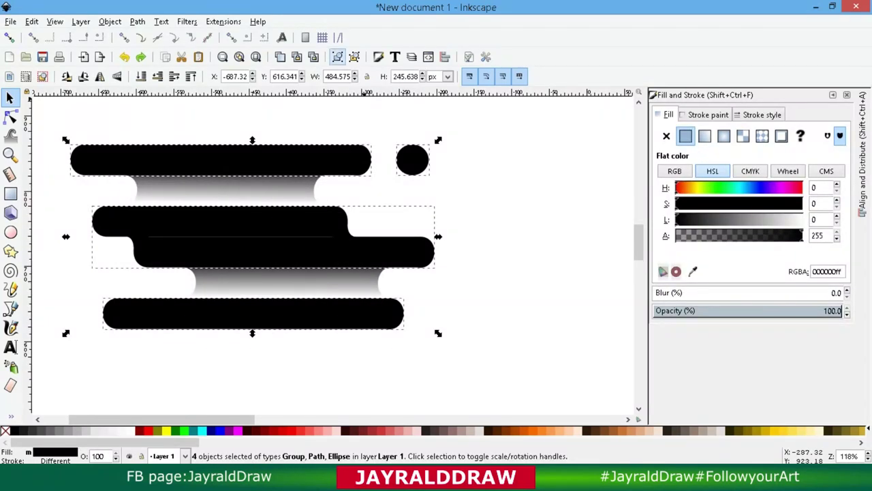
{"action": "left_click", "coordinate": [337, 57]}
{"action": "left_click", "coordinate": [704, 135]}
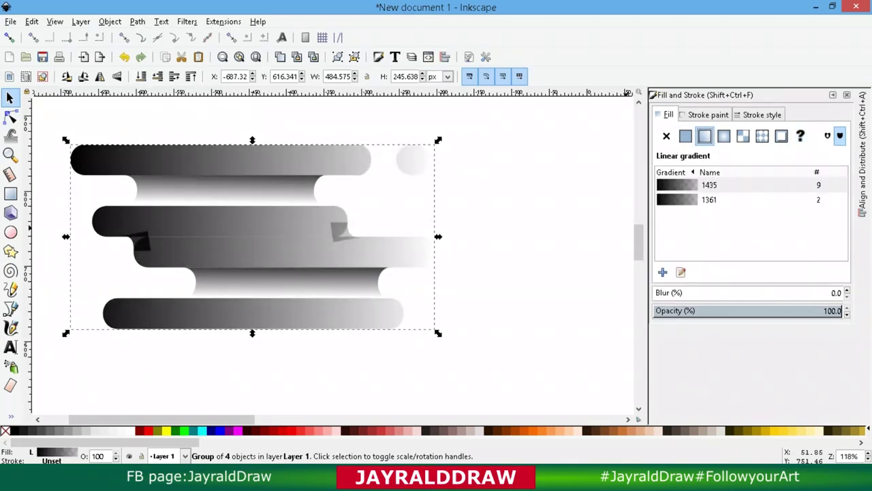
{"action": "left_click", "coordinate": [681, 272]}
- Set the group's gradient from blue at the top to pink at the bottom, running vertically
{"action": "key", "text": "1"}
{"action": "left_click_drag", "start_coordinate": [239, 166], "coordinate": [418, 239]}
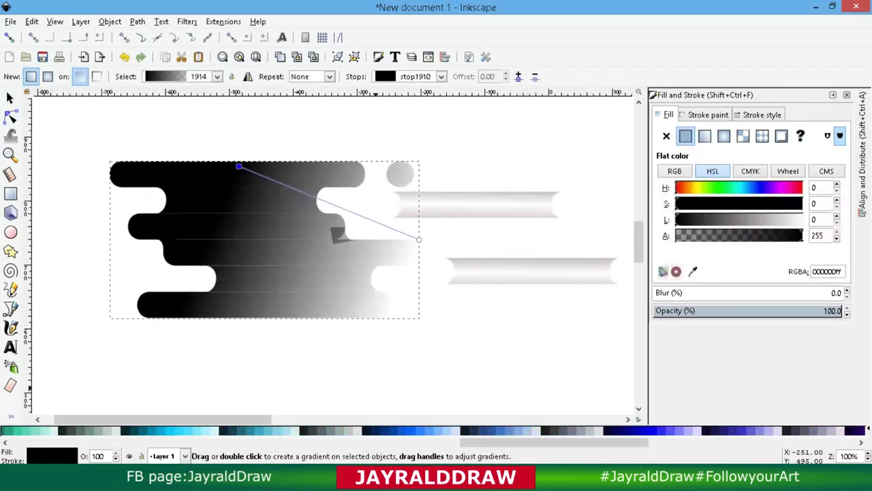
{"action": "left_click", "coordinate": [654, 430]}
{"action": "left_click", "coordinate": [418, 239]}
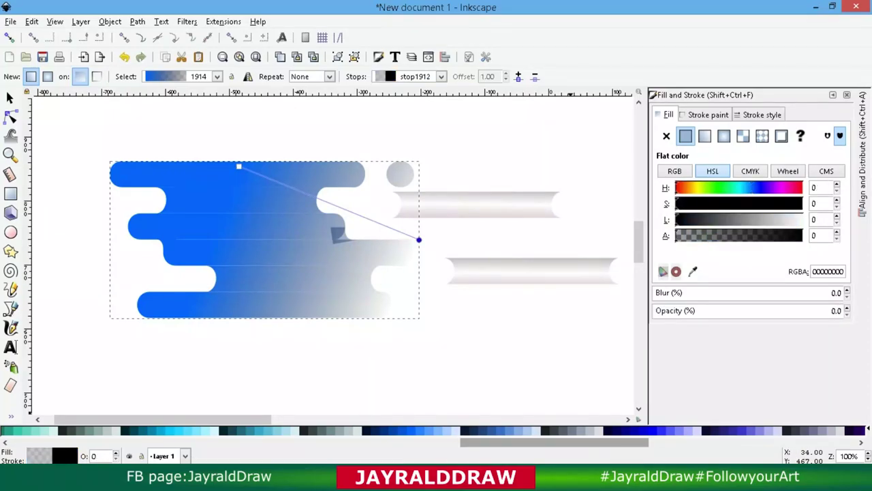
{"action": "scroll", "coordinate": [437, 431], "scroll_direction": "right", "scroll_amount": 5}
{"action": "left_click", "coordinate": [423, 430]}
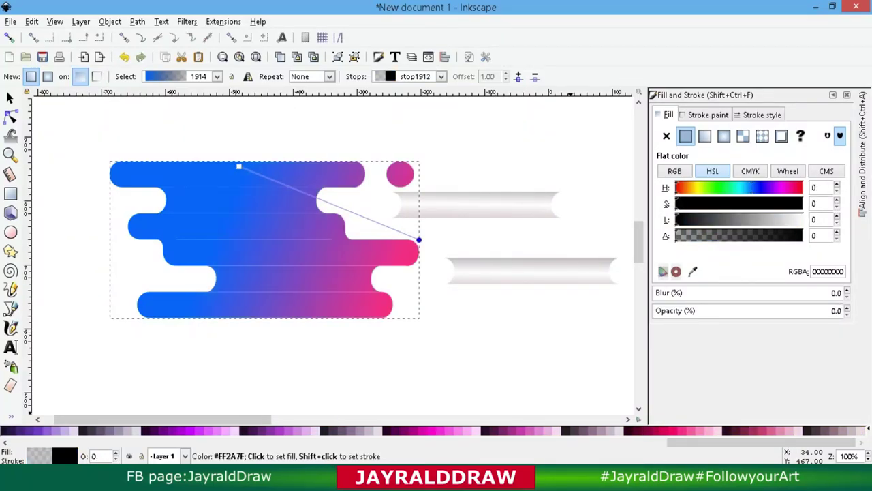
{"action": "left_click", "coordinate": [431, 430]}
{"action": "mouse_move", "coordinate": [419, 239]}
{"action": "left_mouse_down"}
{"action": "mouse_move", "coordinate": [315, 317]}
{"action": "mouse_move", "coordinate": [323, 322]}
{"action": "left_mouse_up"}
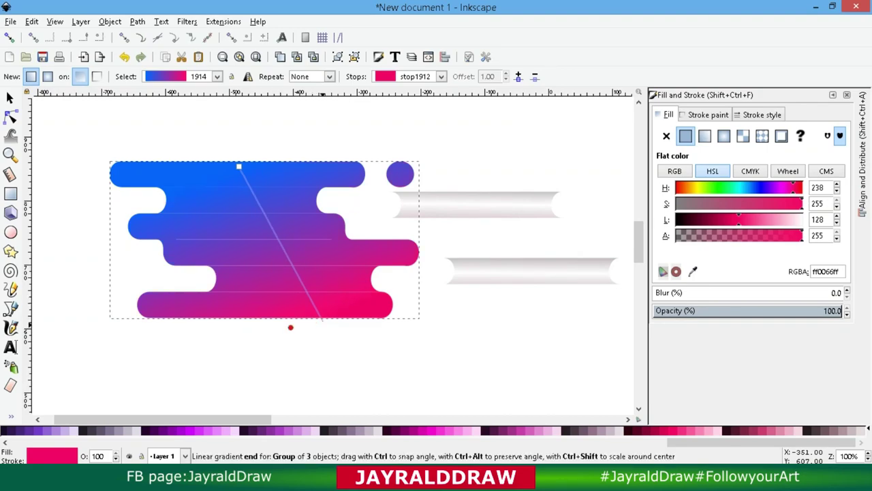
{"action": "left_click_drag", "start_coordinate": [239, 173], "coordinate": [288, 190]}
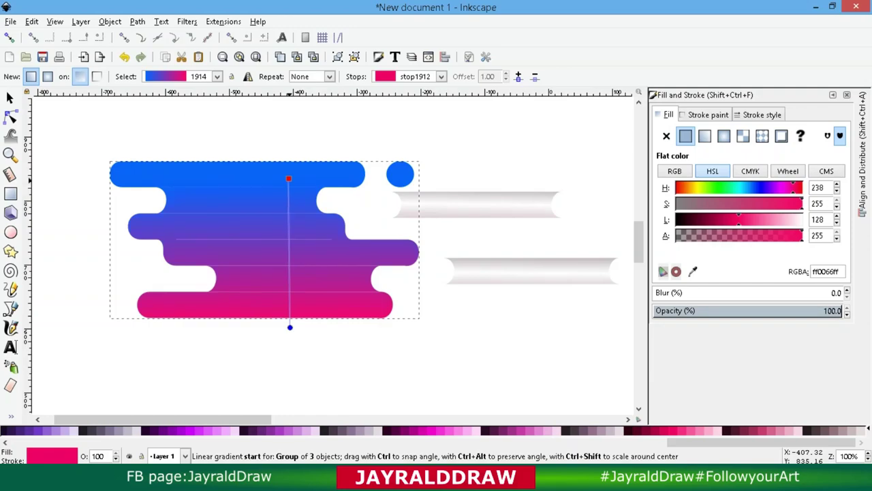
- Move the upper fading bar back onto the shape and shift the gradient group slightly right
{"action": "key", "text": "s"}
{"action": "left_click", "coordinate": [477, 205]}
{"action": "left_click_drag", "start_coordinate": [477, 204], "coordinate": [223, 202]}
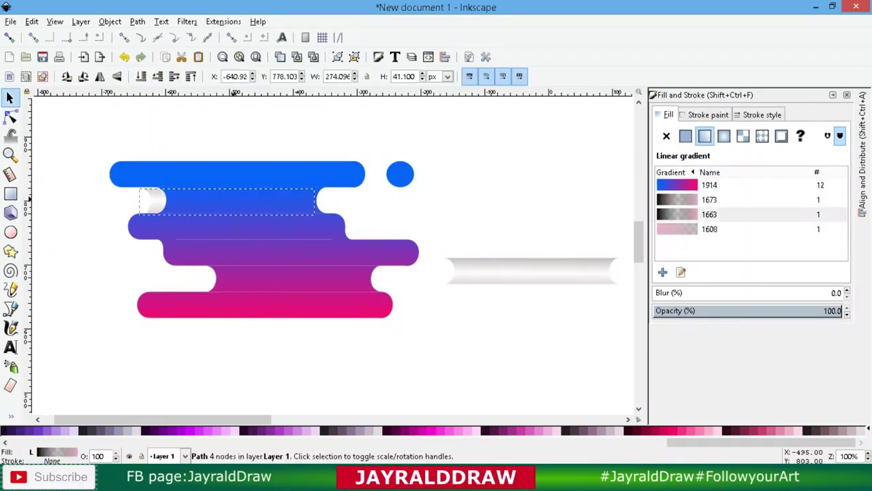
{"action": "left_click_drag", "start_coordinate": [273, 259], "coordinate": [291, 259]}
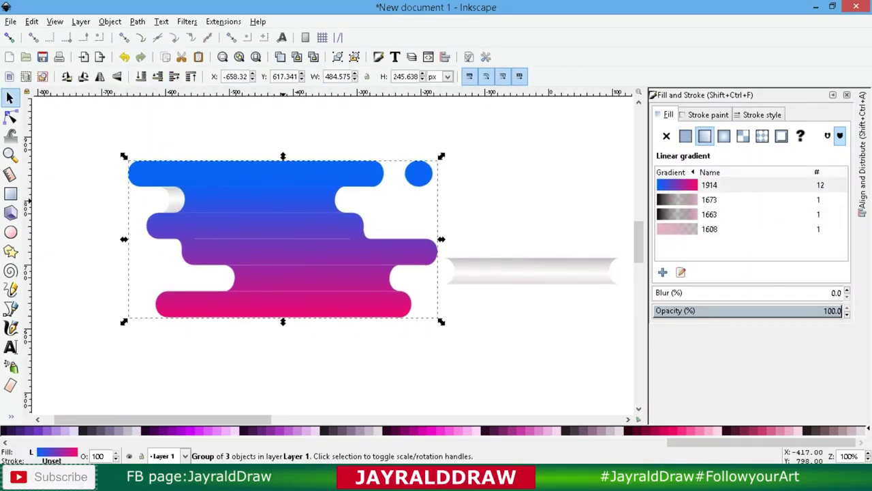
- Fit the white bar into the gap under the top bar
{"action": "left_click_drag", "start_coordinate": [531, 270], "coordinate": [310, 277]}
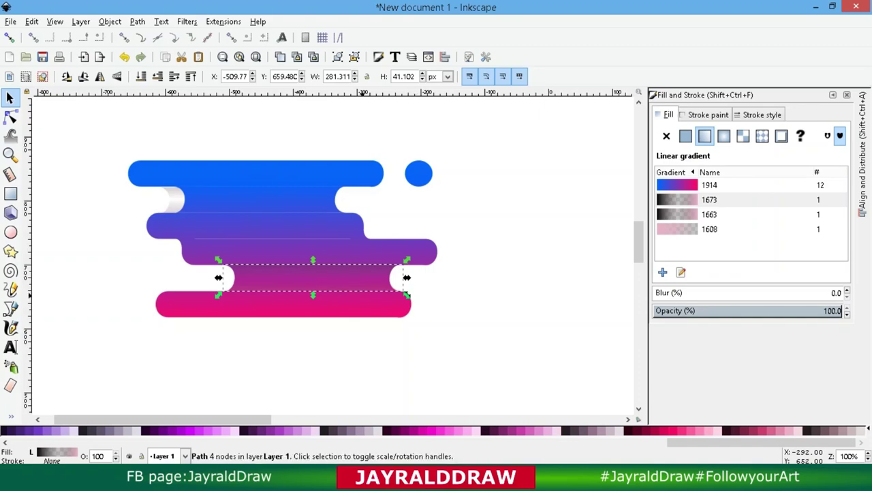
{"action": "key", "text": "ctrl+z"}
{"action": "key", "text": "ctrl+z"}
{"action": "key", "text": "ctrl+z"}
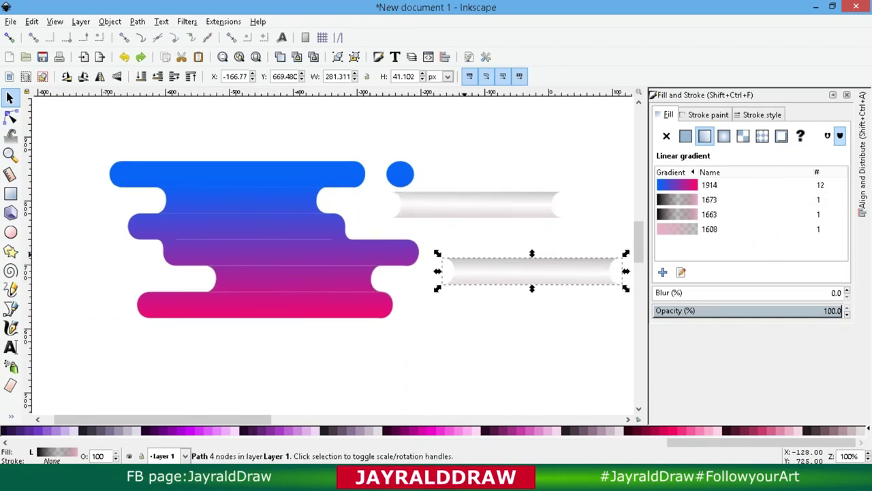
{"action": "left_click_drag", "start_coordinate": [477, 204], "coordinate": [240, 199]}
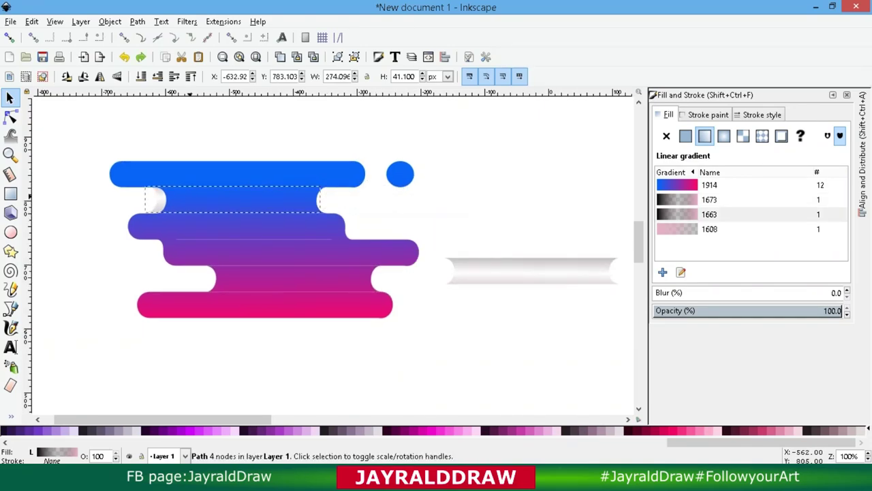
{"action": "key", "text": "ctrl+z"}
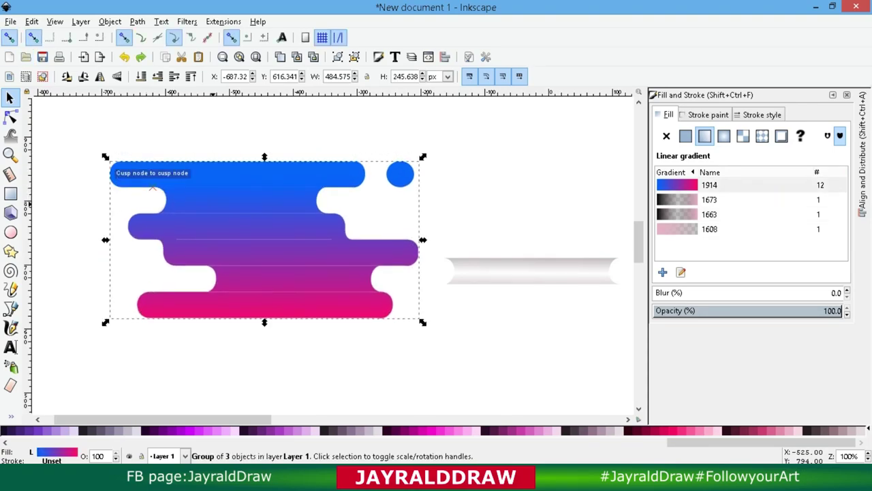
{"action": "mouse_move", "coordinate": [477, 204]}
{"action": "left_mouse_down"}
{"action": "mouse_move", "coordinate": [383, 211]}
{"action": "mouse_move", "coordinate": [242, 200]}
{"action": "left_mouse_up"}
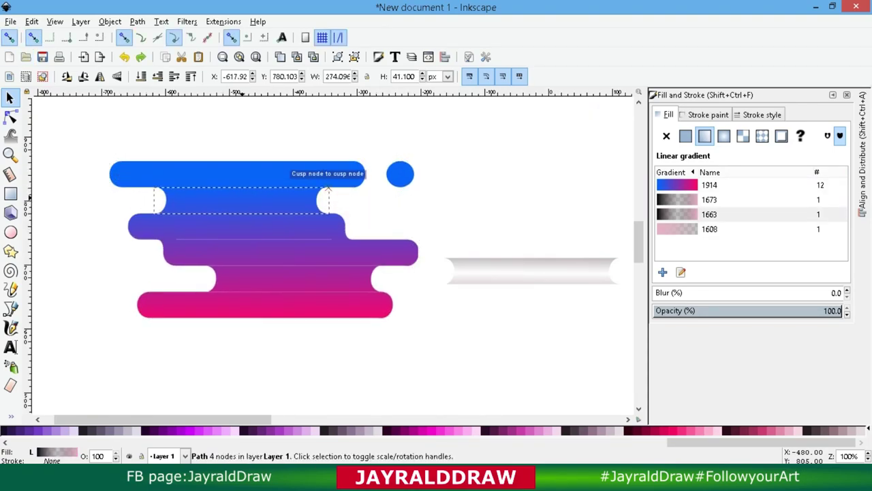
- Darken the bar's middle and end gradient stops to black and angle the gradient toward the upper right
{"action": "left_click", "coordinate": [681, 272]}
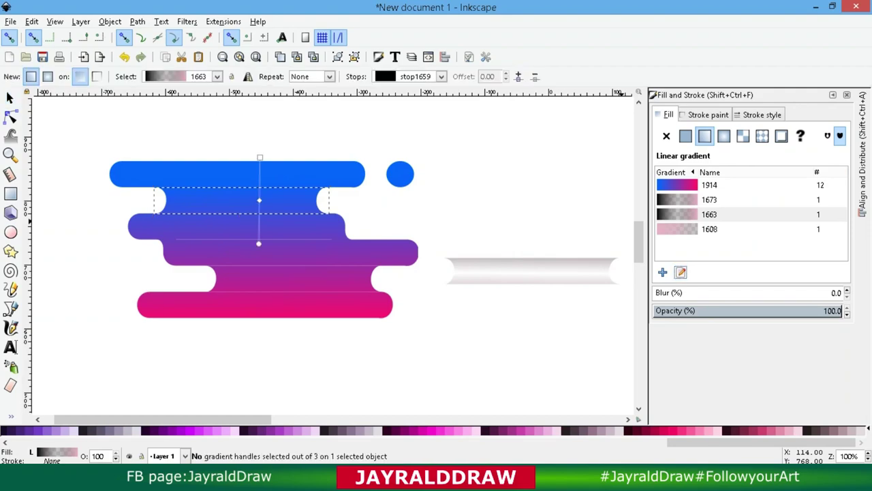
{"action": "left_click", "coordinate": [259, 157]}
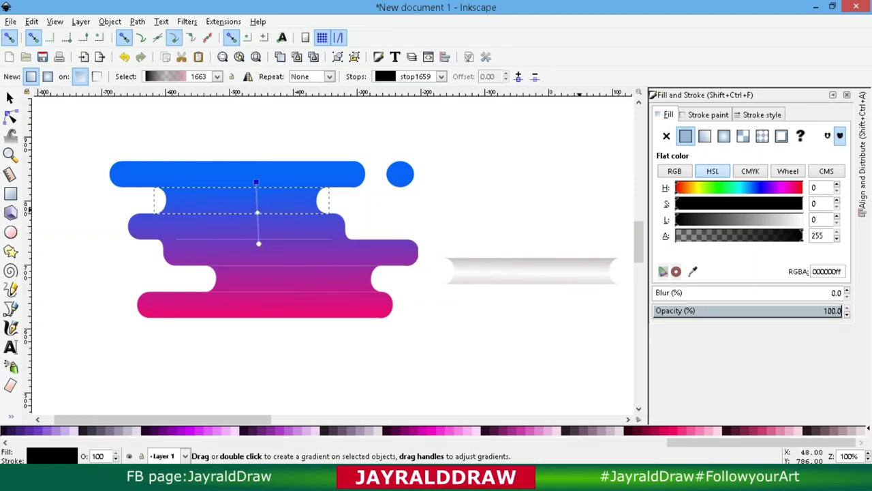
{"action": "left_click", "coordinate": [798, 203]}
{"action": "left_click", "coordinate": [705, 136]}
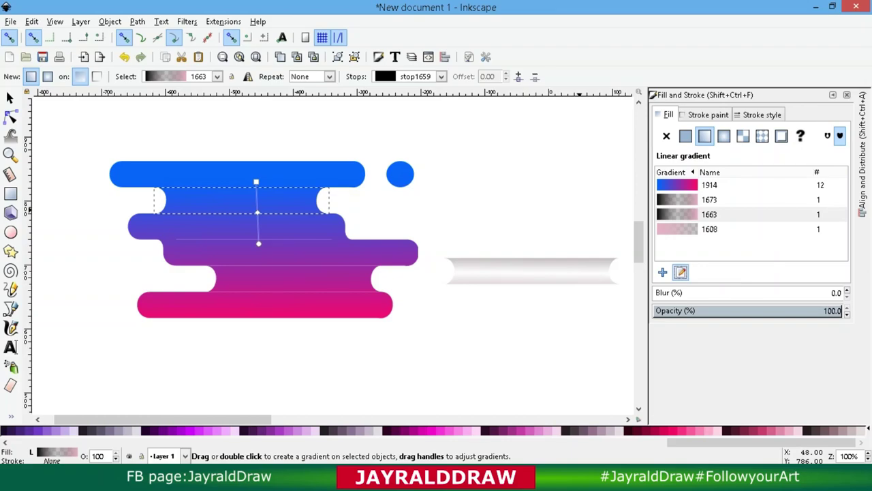
{"action": "left_click", "coordinate": [256, 182]}
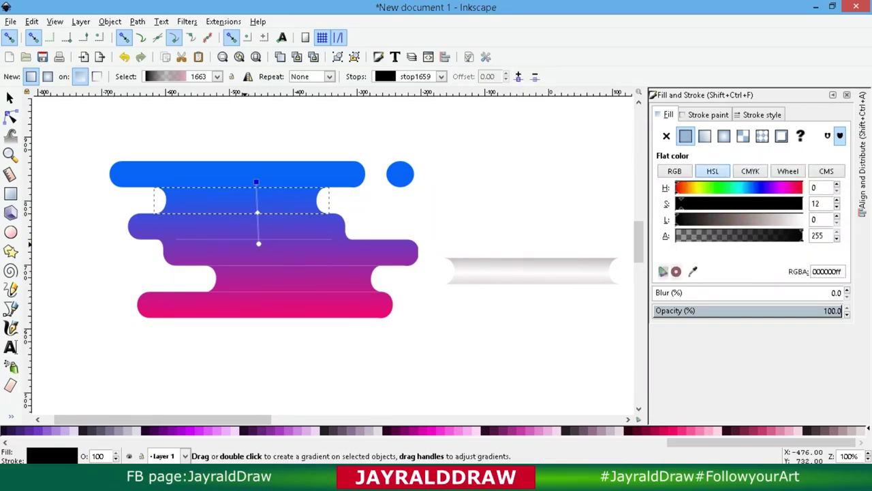
{"action": "left_click", "coordinate": [257, 204]}
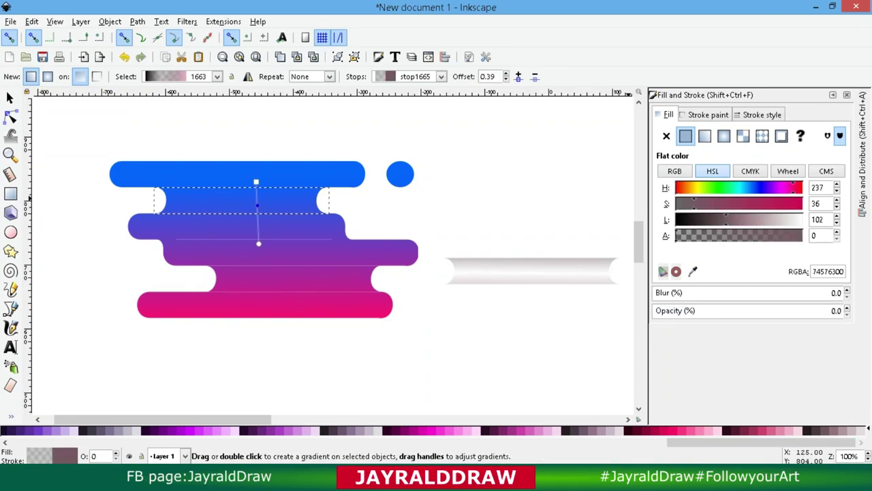
{"action": "mouse_move", "coordinate": [726, 219]}
{"action": "left_mouse_down"}
{"action": "mouse_move", "coordinate": [684, 220]}
{"action": "mouse_move", "coordinate": [802, 219]}
{"action": "left_mouse_up"}
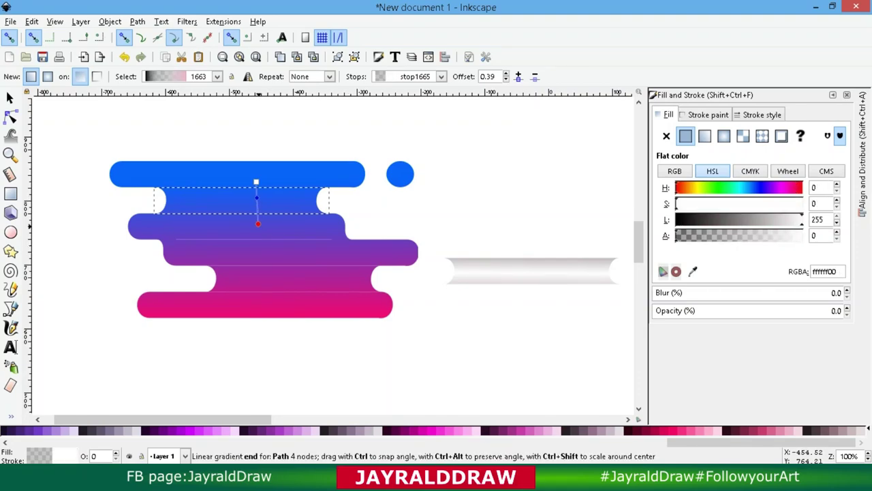
{"action": "left_click", "coordinate": [258, 223]}
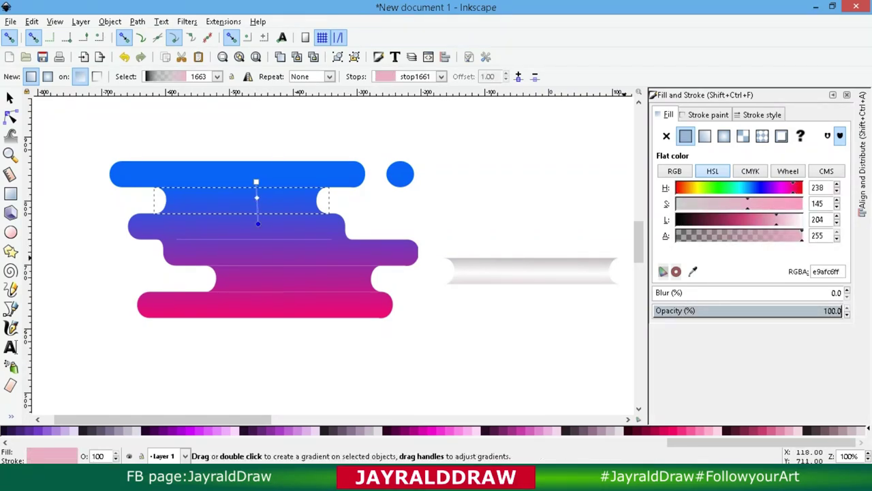
{"action": "left_click_drag", "start_coordinate": [776, 220], "coordinate": [679, 220]}
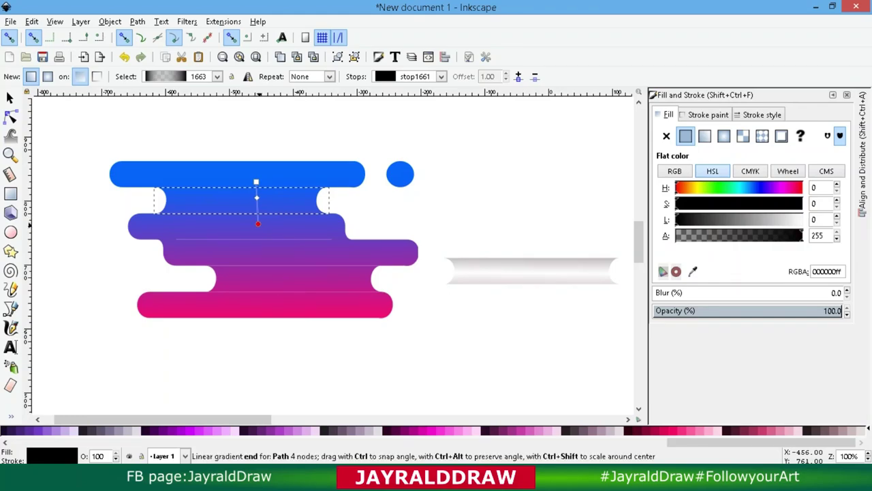
{"action": "left_click_drag", "start_coordinate": [257, 222], "coordinate": [299, 195]}
- Snap the upper gradient bars into place and slot the loose white bar under the blue bar
{"action": "key", "text": "s"}
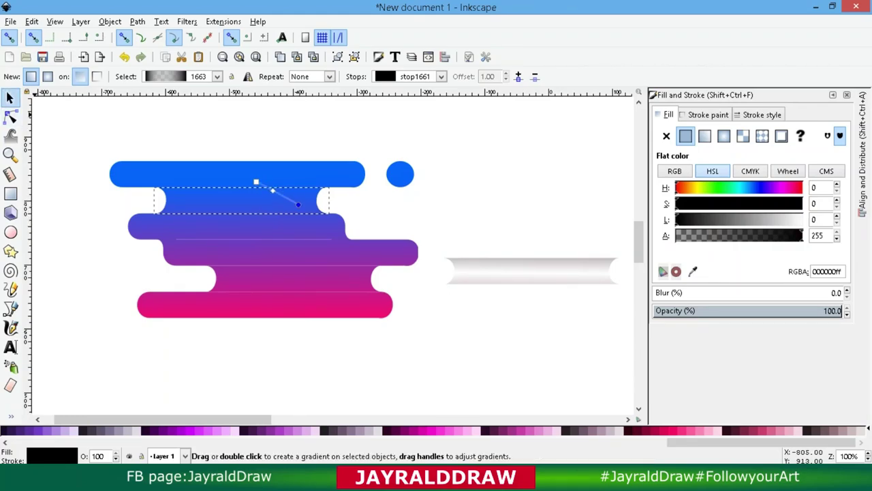
{"action": "left_click_drag", "start_coordinate": [325, 219], "coordinate": [329, 214]}
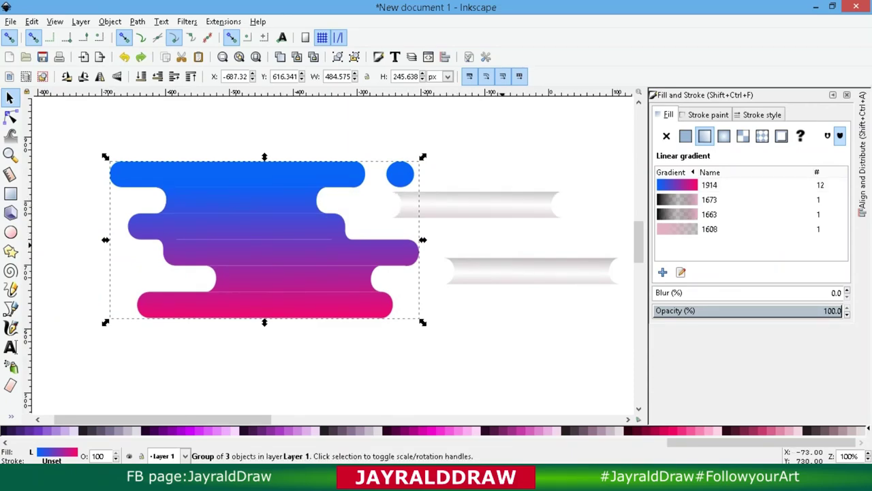
{"action": "left_click", "coordinate": [477, 204]}
{"action": "left_click_drag", "start_coordinate": [477, 205], "coordinate": [375, 204]}
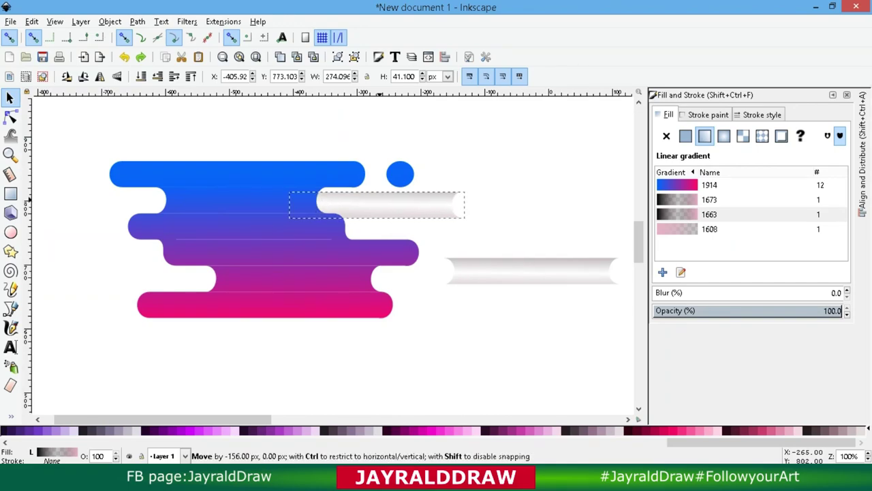
{"action": "left_click_drag", "start_coordinate": [461, 196], "coordinate": [328, 192]}
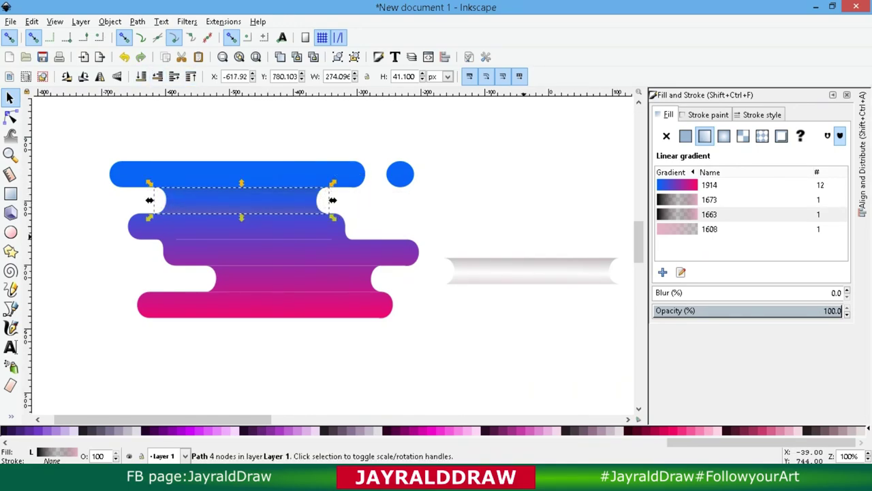
- Shorten the bar's gradient and make its end stop black at about 95 opacity
{"action": "key", "text": "g"}
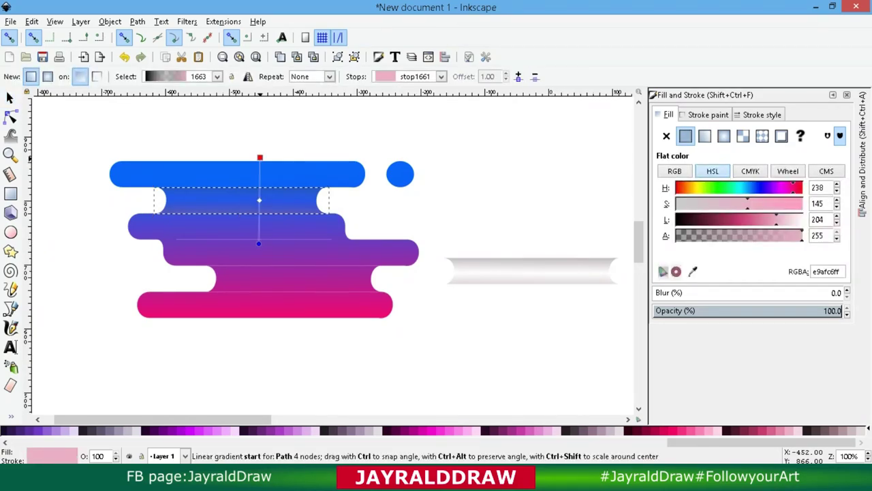
{"action": "left_click_drag", "start_coordinate": [259, 157], "coordinate": [260, 180]}
{"action": "left_click", "coordinate": [259, 244]}
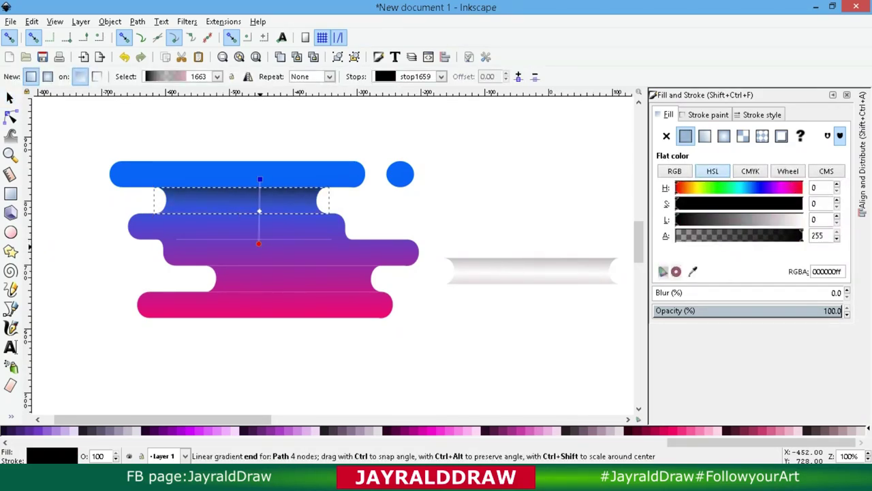
{"action": "left_click_drag", "start_coordinate": [258, 243], "coordinate": [259, 222]}
{"action": "left_click", "coordinate": [240, 429]}
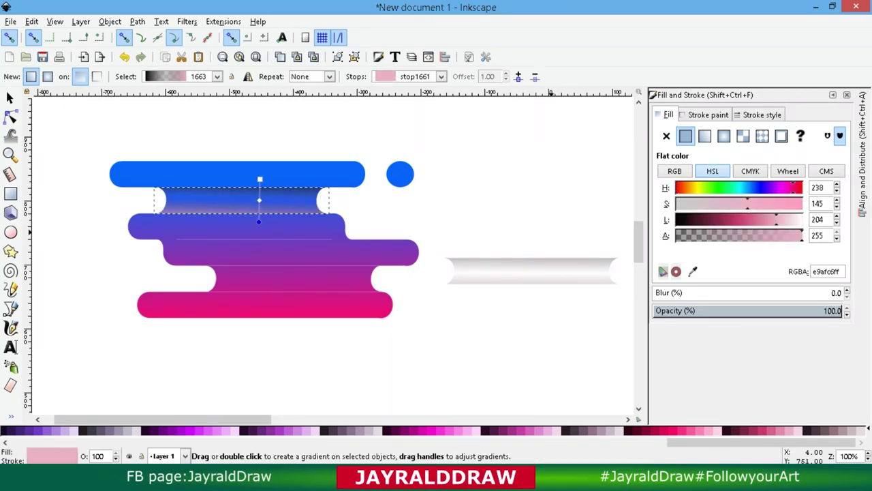
{"action": "left_click_drag", "start_coordinate": [776, 219], "coordinate": [676, 219]}
{"action": "left_click_drag", "start_coordinate": [748, 203], "coordinate": [720, 203]}
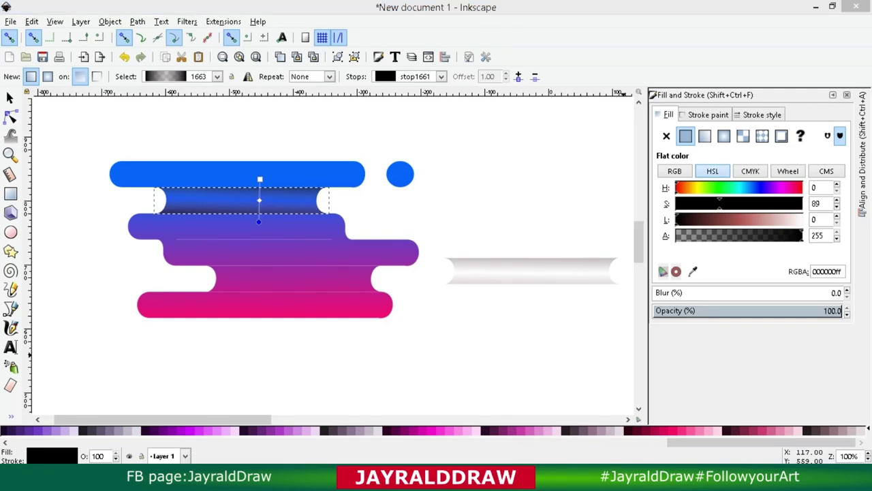
{"action": "left_click", "coordinate": [711, 310]}
{"action": "left_click", "coordinate": [833, 311]}
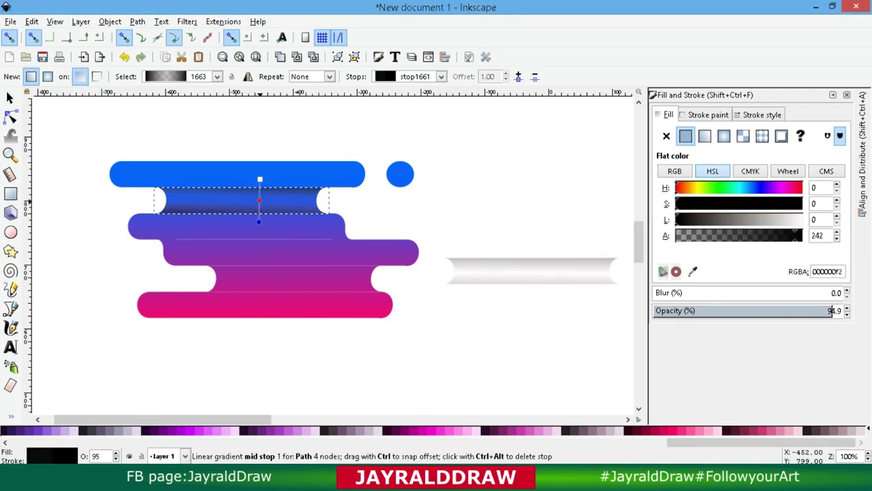
{"action": "left_click", "coordinate": [260, 179]}
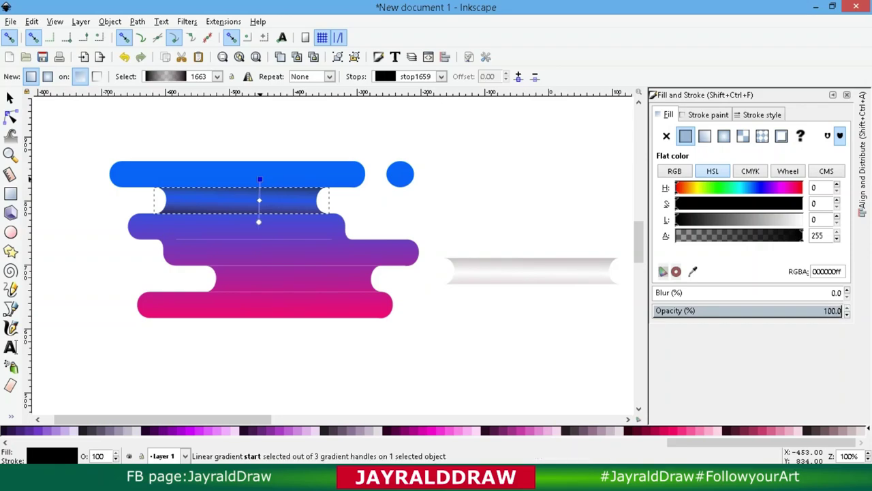
{"action": "left_click", "coordinate": [259, 222]}
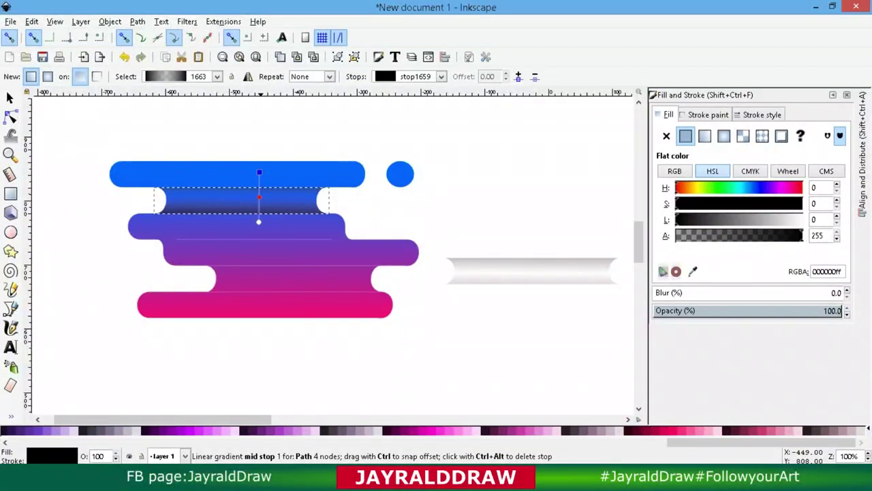
- Move the spare white bar into the lower gap above the pink bar
{"action": "left_click_drag", "start_coordinate": [259, 221], "coordinate": [259, 226]}
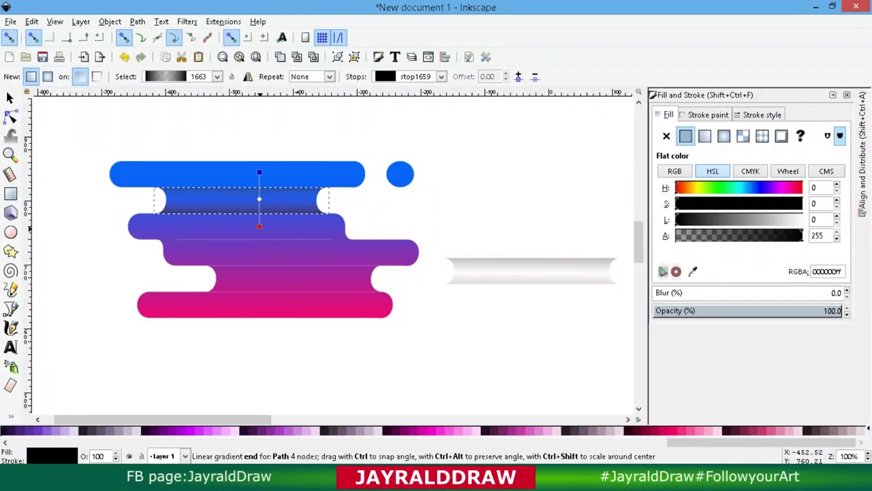
{"action": "key", "text": "s"}
{"action": "left_click", "coordinate": [532, 271]}
{"action": "left_click_drag", "start_coordinate": [634, 271], "coordinate": [386, 278]}
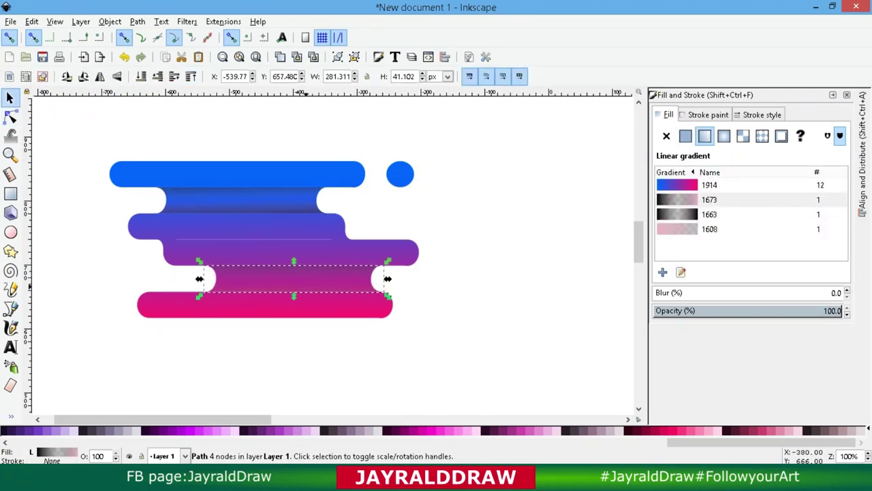
- Run the bar's gradient vertically and set its middle stop to ffffff00
{"action": "key", "text": "g"}
{"action": "left_click_drag", "start_coordinate": [305, 235], "coordinate": [305, 263]}
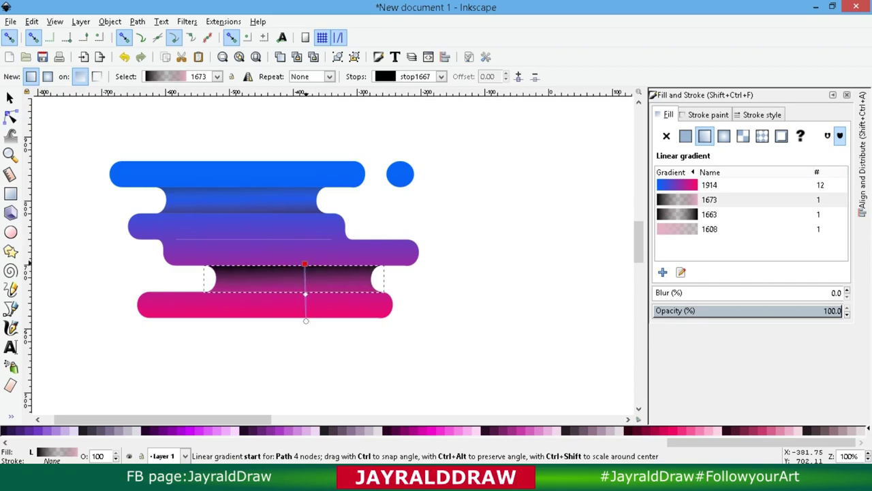
{"action": "left_click_drag", "start_coordinate": [306, 320], "coordinate": [307, 302]}
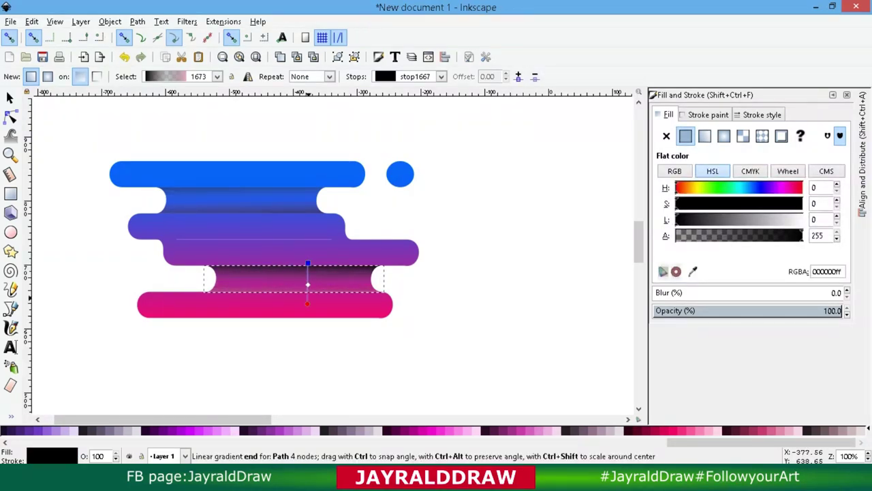
{"action": "left_click", "coordinate": [308, 284]}
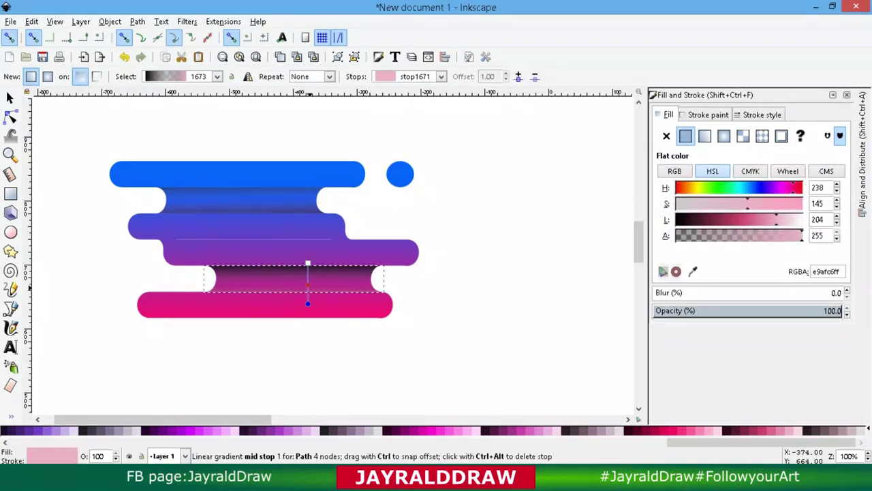
{"action": "type", "text": "ffffff00"}
{"action": "key", "text": "Return"}
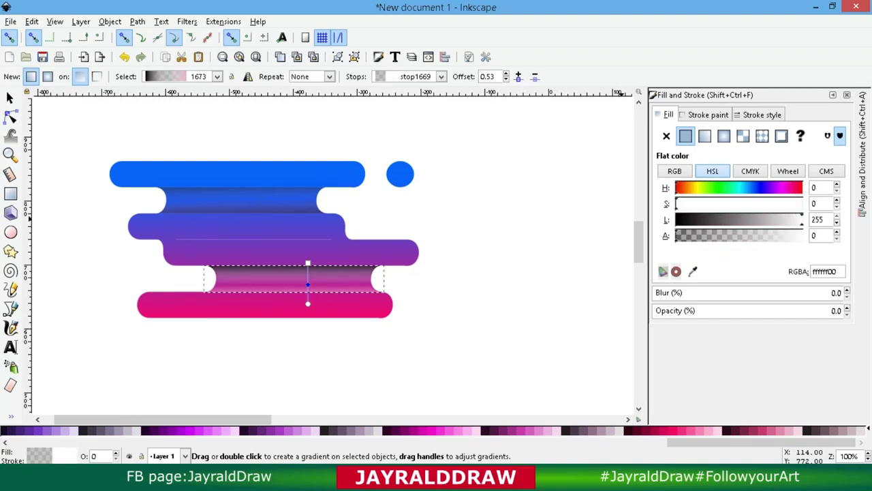
- Change the middle stop to 00000000 and raise the gradient start above the bar
{"action": "left_click_drag", "start_coordinate": [308, 285], "coordinate": [308, 279]}
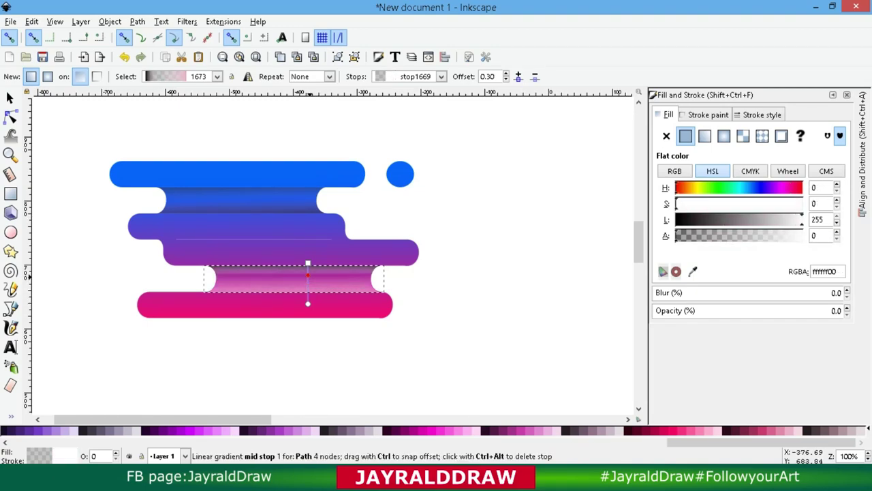
{"action": "type", "text": "00000000"}
{"action": "key", "text": "Return"}
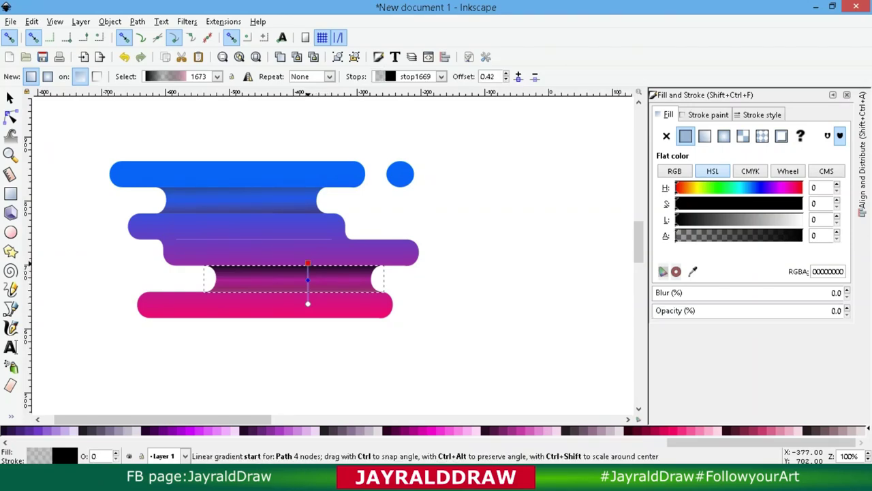
{"action": "left_click_drag", "start_coordinate": [308, 263], "coordinate": [309, 255]}
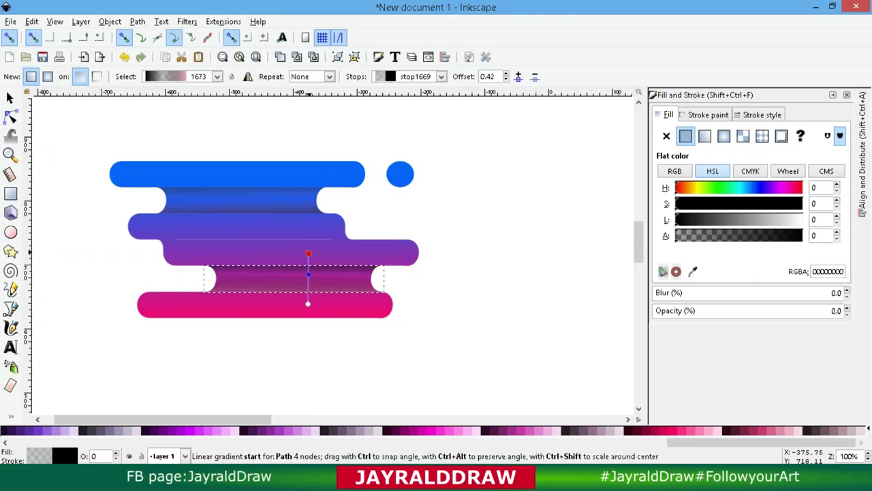
{"action": "left_click", "coordinate": [308, 305]}
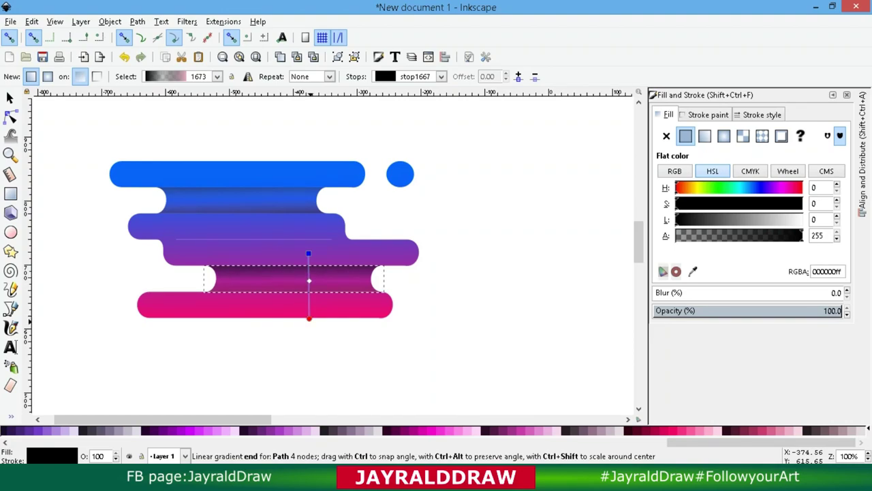
{"action": "left_click_drag", "start_coordinate": [308, 253], "coordinate": [308, 237]}
{"action": "left_click", "coordinate": [309, 319]}
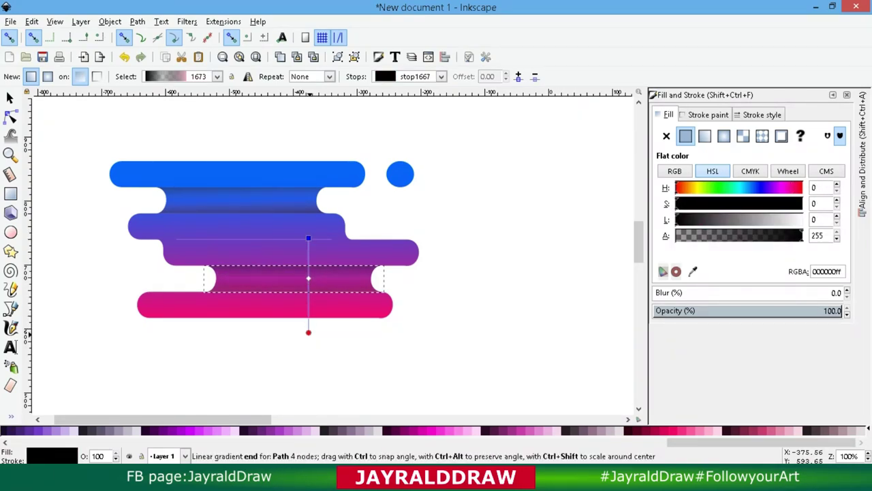
{"action": "key", "text": "Escape"}
{"action": "left_click", "coordinate": [10, 98]}
{"action": "key", "text": "Escape"}
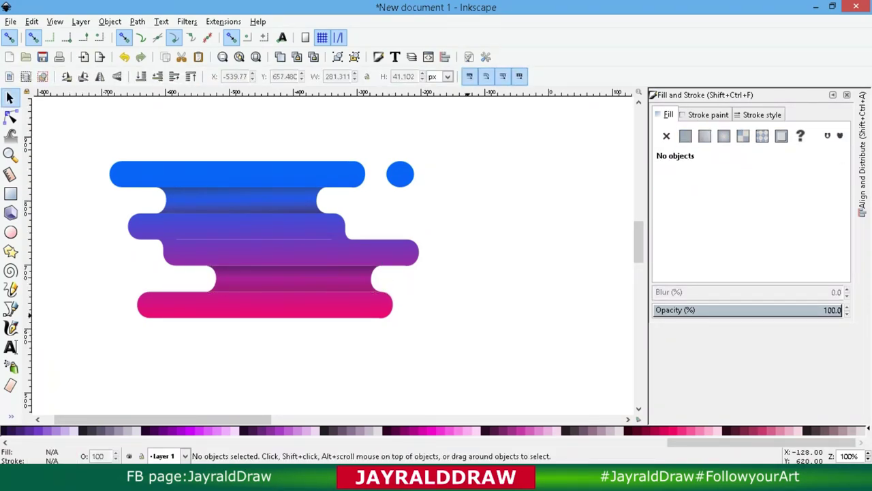
- Group the bars and dot together, then zoom the canvas out to 50%
{"action": "left_click_drag", "start_coordinate": [468, 343], "coordinate": [108, 169]}
{"action": "left_click", "coordinate": [337, 57]}
{"action": "right_click", "coordinate": [275, 212]}
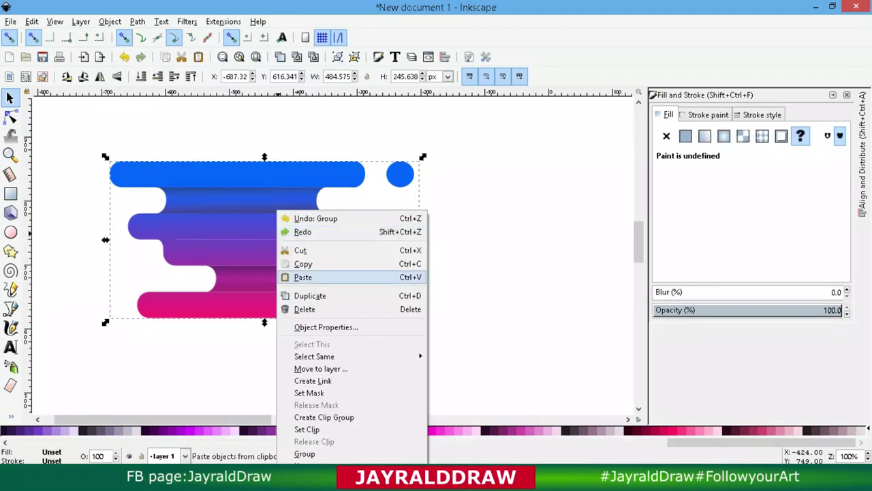
{"action": "left_click", "coordinate": [308, 295]}
{"action": "right_click", "coordinate": [275, 212]}
{"action": "left_click", "coordinate": [300, 263]}
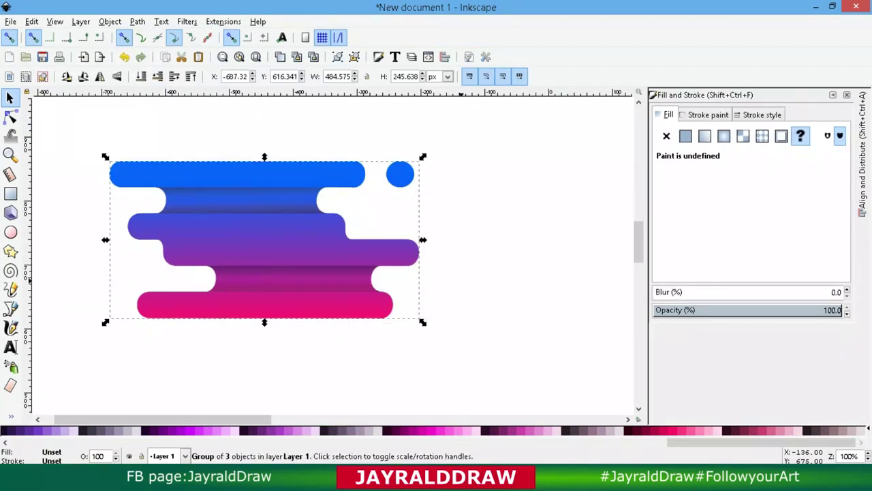
{"action": "left_click", "coordinate": [337, 56]}
{"action": "key", "text": "minus"}
{"action": "key", "text": "Escape"}
- Draw a rectangle sized 1920 × 1080 with a solid black fill
{"action": "left_click", "coordinate": [10, 194]}
{"action": "left_click_drag", "start_coordinate": [92, 191], "coordinate": [264, 256]}
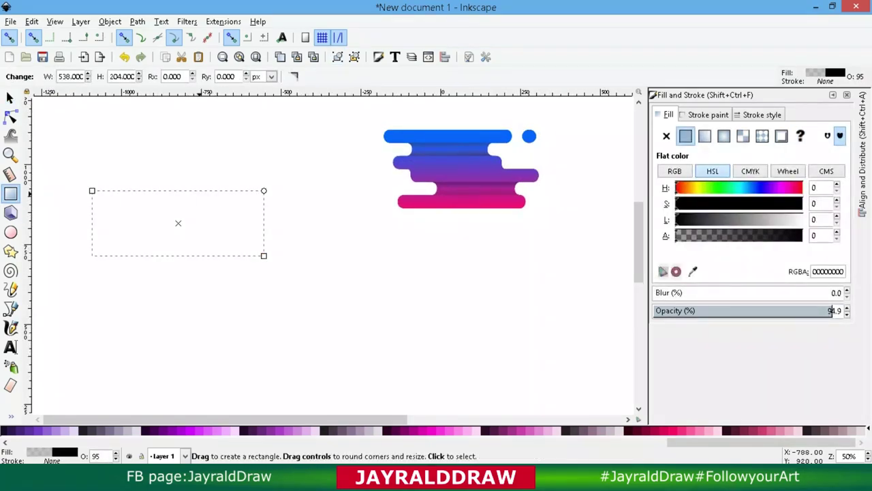
{"action": "left_click", "coordinate": [9, 98]}
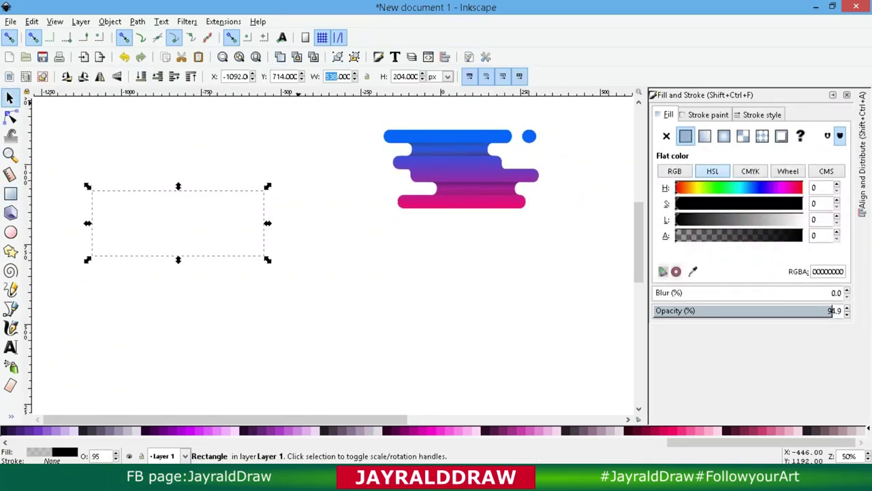
{"action": "type", "text": "920"}
{"action": "key", "text": "Return"}
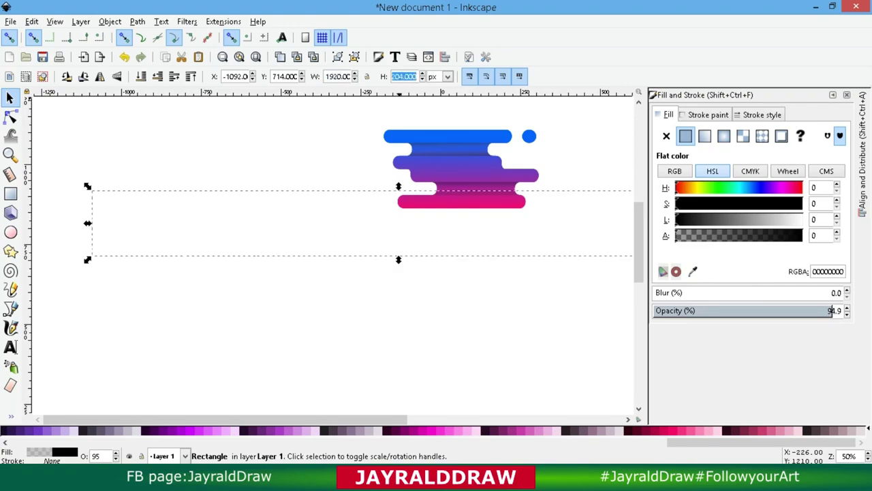
{"action": "type", "text": "1080.000"}
{"action": "left_click", "coordinate": [802, 235]}
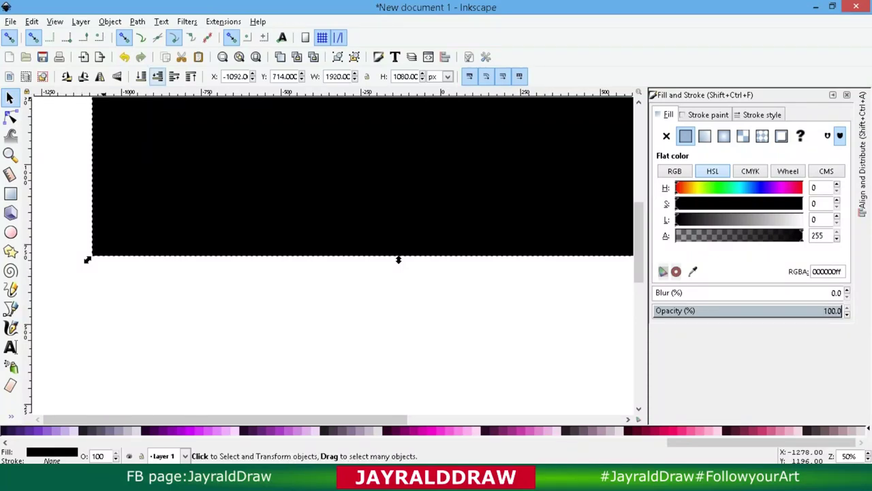
- Lower the rectangle beneath the bars and switch its fill to a linear gradient
{"action": "left_click", "coordinate": [157, 76]}
{"action": "scroll", "coordinate": [408, 286], "scroll_direction": "up", "scroll_amount": 4}
{"action": "left_click", "coordinate": [705, 136]}
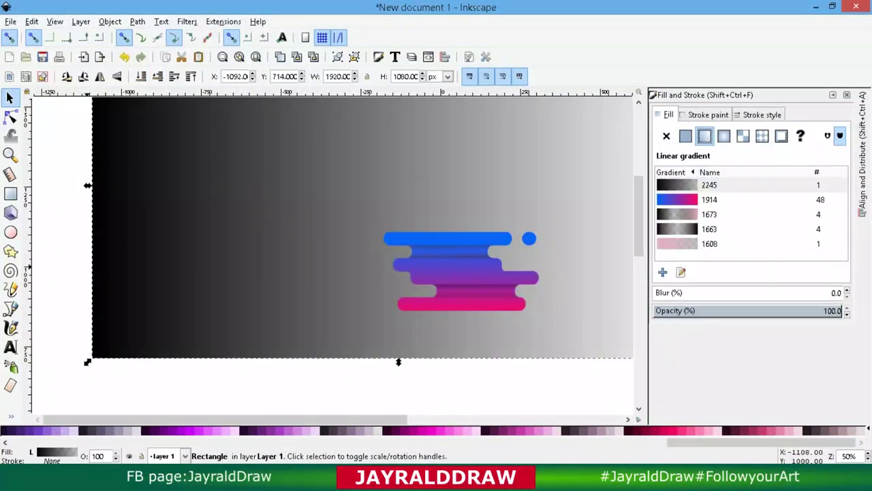
- Run the gradient diagonally from pink at top-left to purple 6600ff at bottom-right
{"action": "key", "text": "3"}
{"action": "key", "text": "g"}
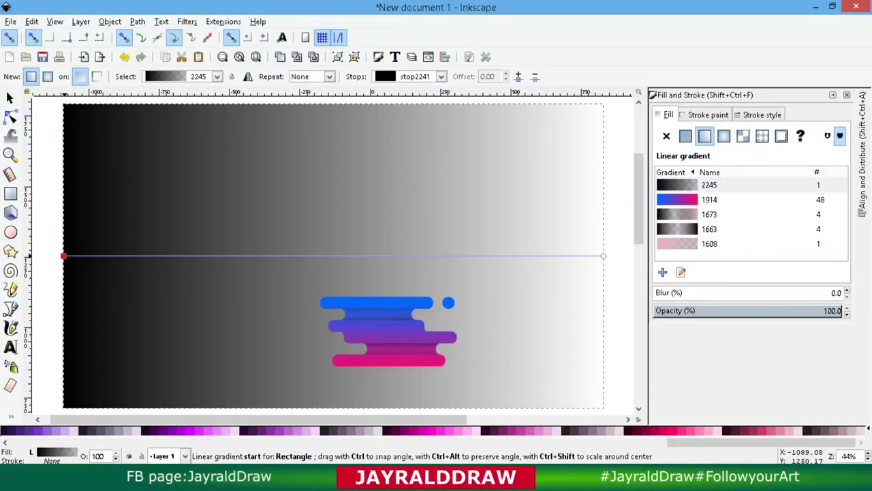
{"action": "left_click_drag", "start_coordinate": [62, 255], "coordinate": [63, 105]}
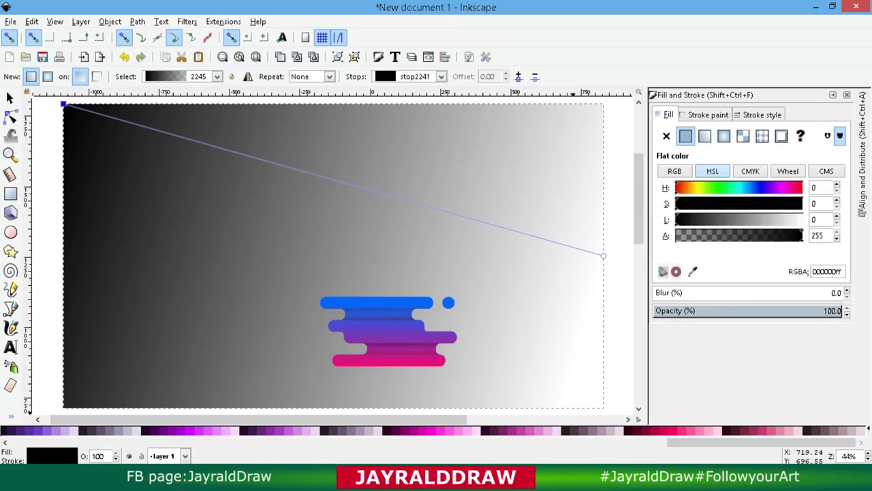
{"action": "left_click", "coordinate": [673, 430]}
{"action": "left_click", "coordinate": [603, 255]}
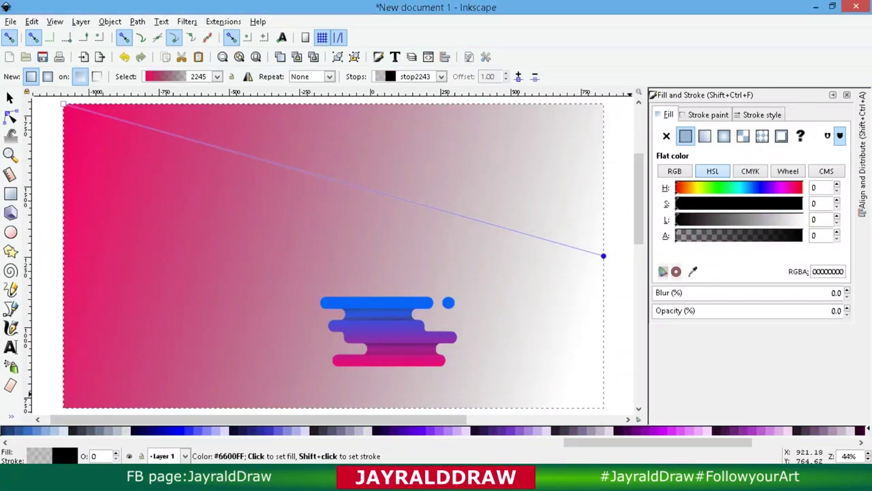
{"action": "left_click", "coordinate": [708, 430]}
{"action": "left_click_drag", "start_coordinate": [603, 256], "coordinate": [603, 402]}
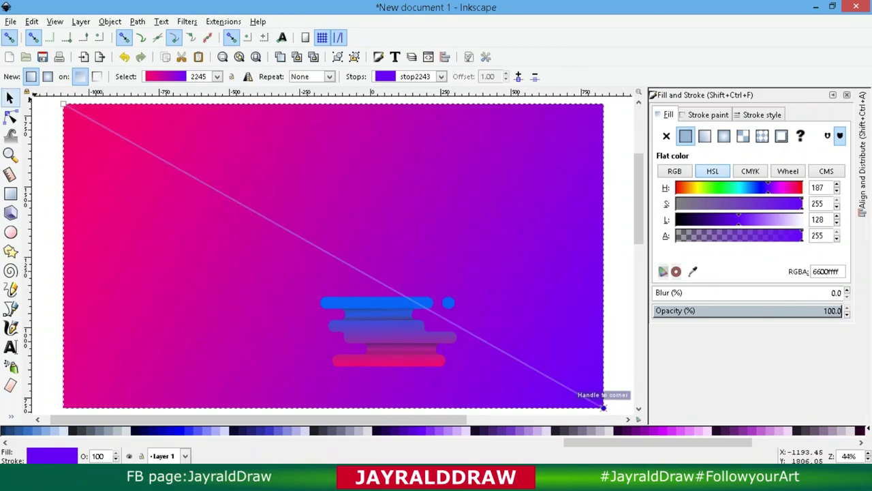
- Move the bar group up and lighten the pink gradient start to ff3988
{"action": "key", "text": "s"}
{"action": "left_click", "coordinate": [389, 332]}
{"action": "left_click_drag", "start_coordinate": [388, 332], "coordinate": [405, 218]}
{"action": "left_click", "coordinate": [580, 204]}
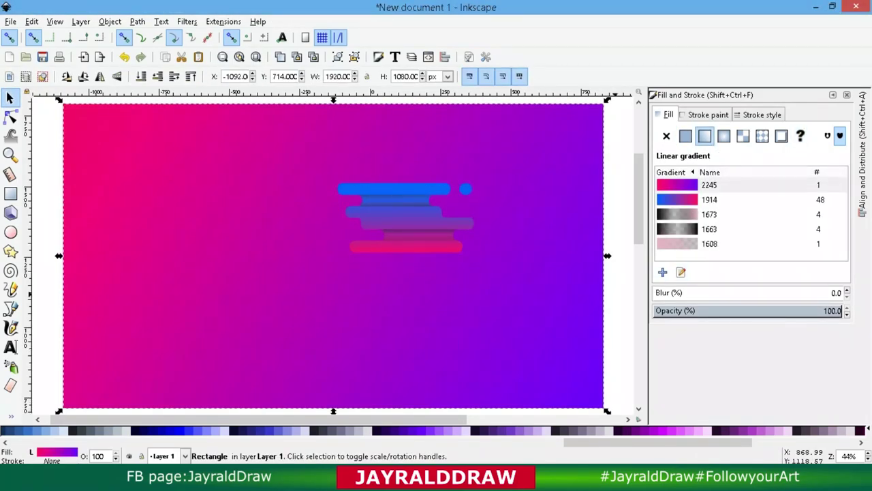
{"action": "key", "text": "g"}
{"action": "left_click", "coordinate": [603, 407]}
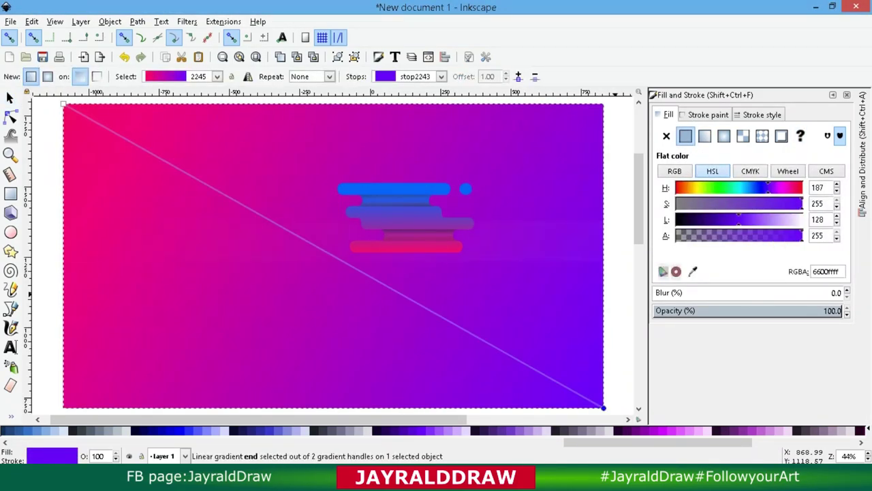
{"action": "left_click", "coordinate": [63, 104]}
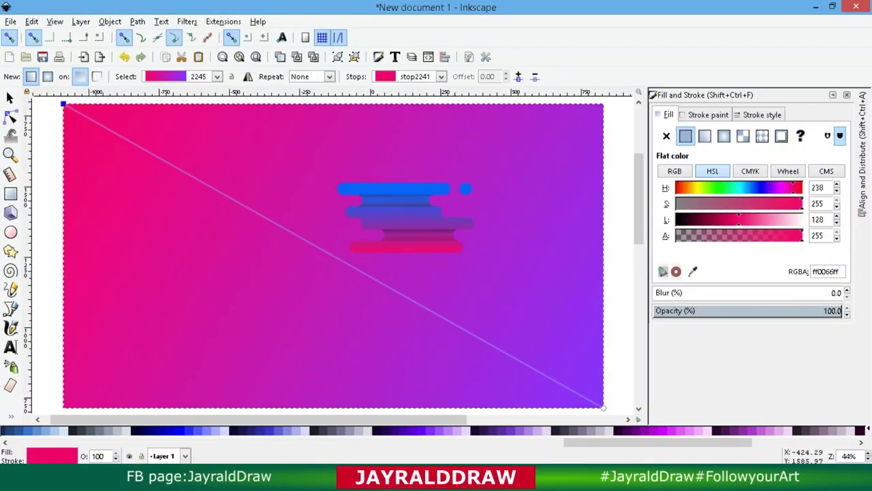
{"action": "left_click_drag", "start_coordinate": [738, 220], "coordinate": [752, 219]}
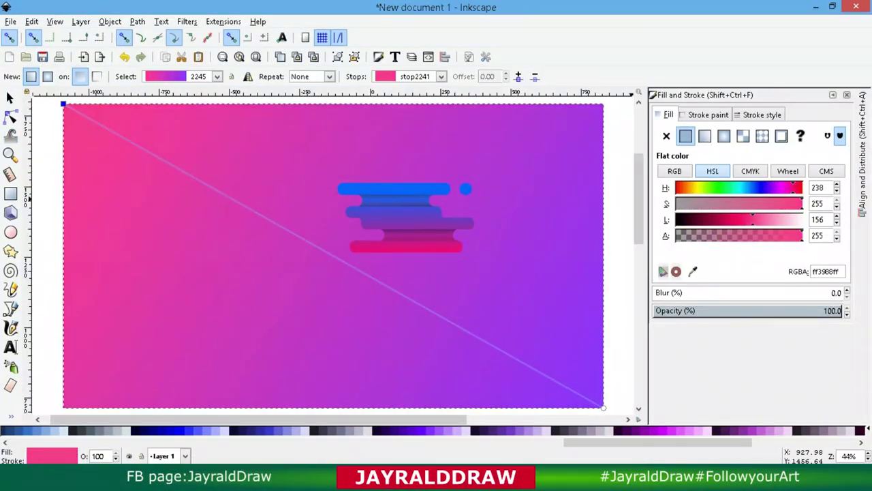
- Move the bar group toward the background's upper-left corner
{"action": "key", "text": "s"}
{"action": "left_click", "coordinate": [402, 218]}
{"action": "left_click_drag", "start_coordinate": [402, 218], "coordinate": [201, 182]}
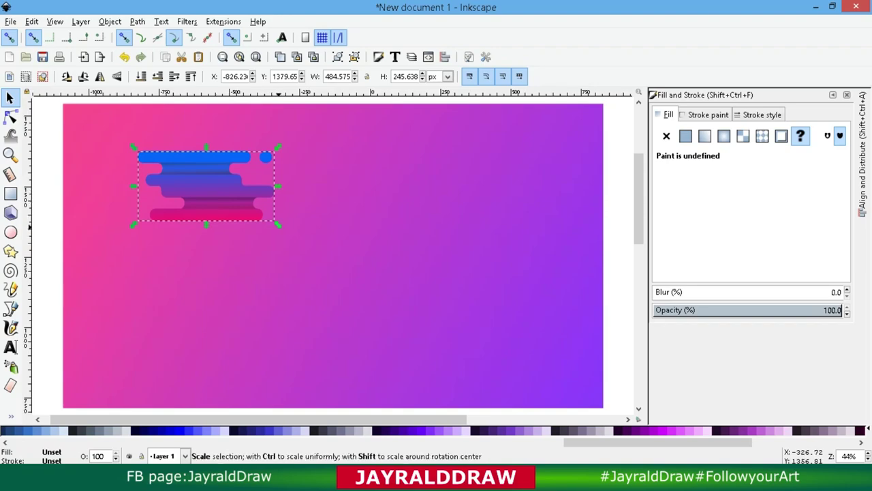
- Enlarge the bar group to about 158%, tilt it about 30°, and shift it up-left
{"action": "mouse_move", "coordinate": [273, 222]}
{"action": "left_mouse_down"}
{"action": "mouse_move", "coordinate": [385, 278]}
{"action": "mouse_move", "coordinate": [321, 327]}
{"action": "left_mouse_up"}
{"action": "key", "text": "minus"}
{"action": "left_click", "coordinate": [370, 272]}
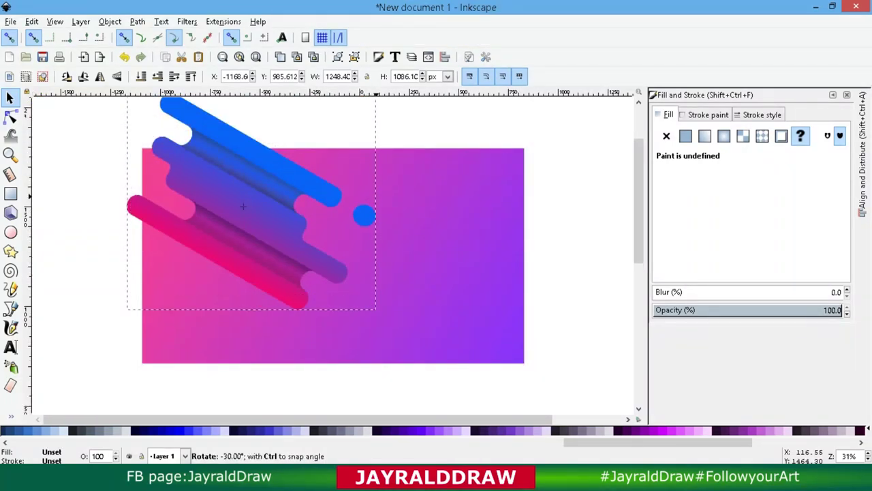
{"action": "left_click_drag", "start_coordinate": [246, 218], "coordinate": [185, 203]}
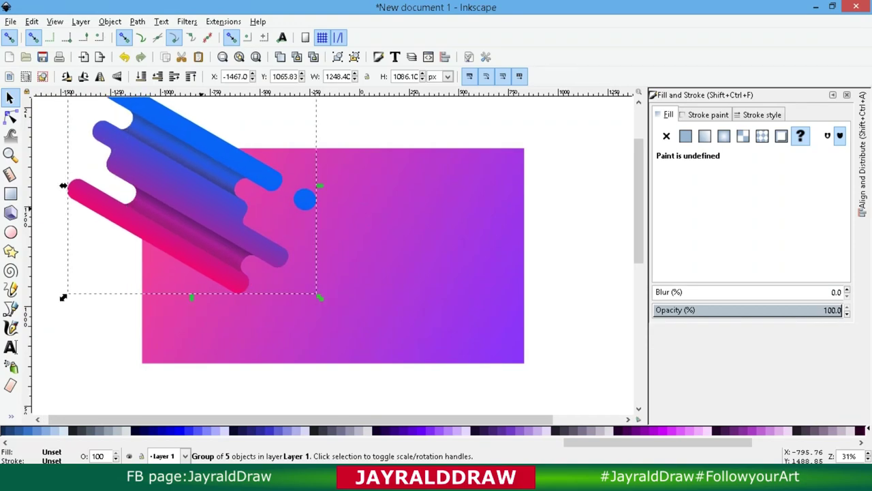
- Duplicate the tilted group twice, placing copies toward the lower right and top right
{"action": "key", "text": "ctrl+d"}
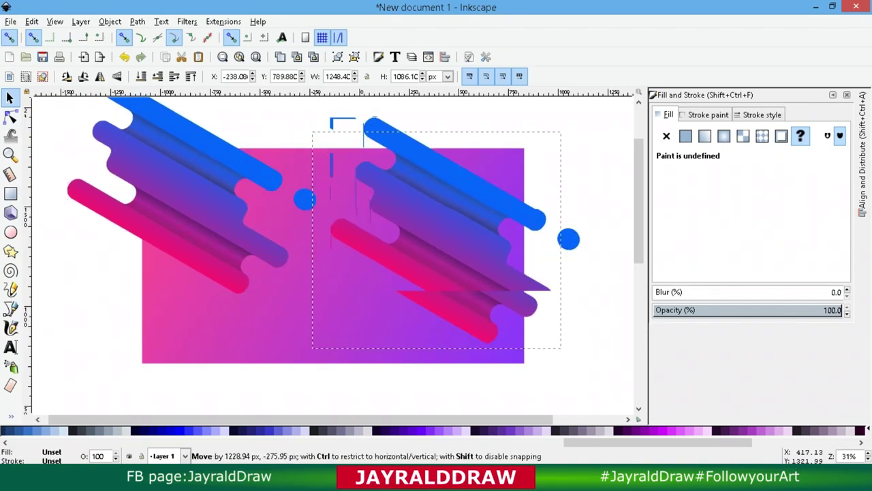
{"action": "mouse_move", "coordinate": [185, 203]}
{"action": "left_mouse_down"}
{"action": "mouse_move", "coordinate": [422, 320]}
{"action": "mouse_move", "coordinate": [496, 166]}
{"action": "left_mouse_up"}
{"action": "key", "text": "ctrl+d"}
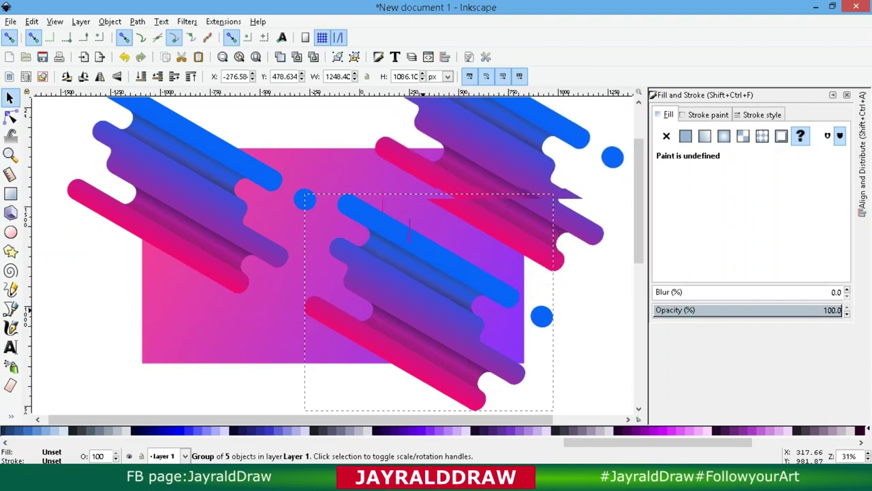
{"action": "mouse_move", "coordinate": [396, 213]}
{"action": "left_mouse_down"}
{"action": "mouse_move", "coordinate": [393, 231]}
{"action": "mouse_move", "coordinate": [87, 417]}
{"action": "left_mouse_up"}
- Duplicate a bar group for the bottom-left corner and zoom out to see all groups
{"action": "key", "text": "ctrl+d"}
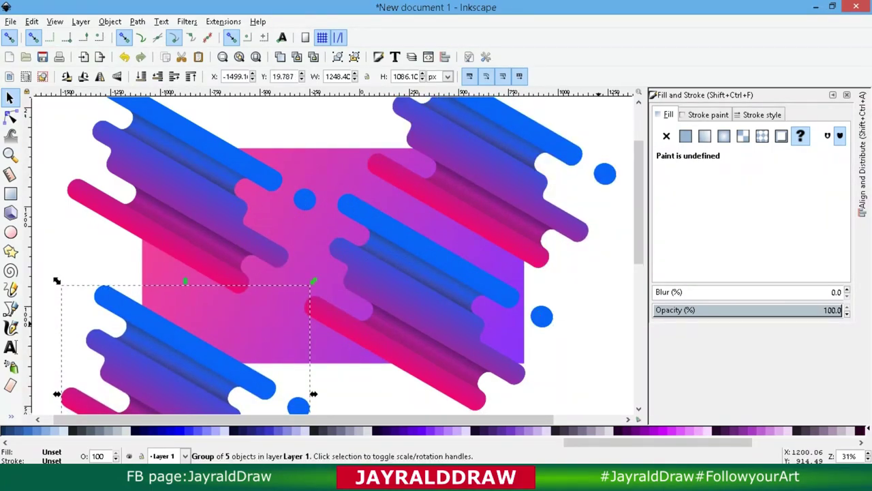
{"action": "key", "text": "Escape"}
{"action": "key", "text": "minus"}
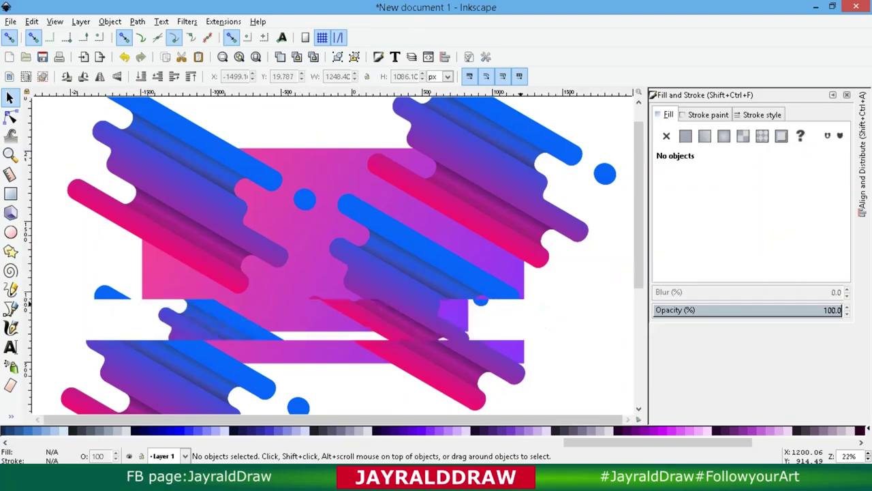
- Clip the bar groups to a raised copy of the background rectangle, group them, and shift them up-left
{"action": "left_click", "coordinate": [291, 314]}
{"action": "key", "text": "Home"}
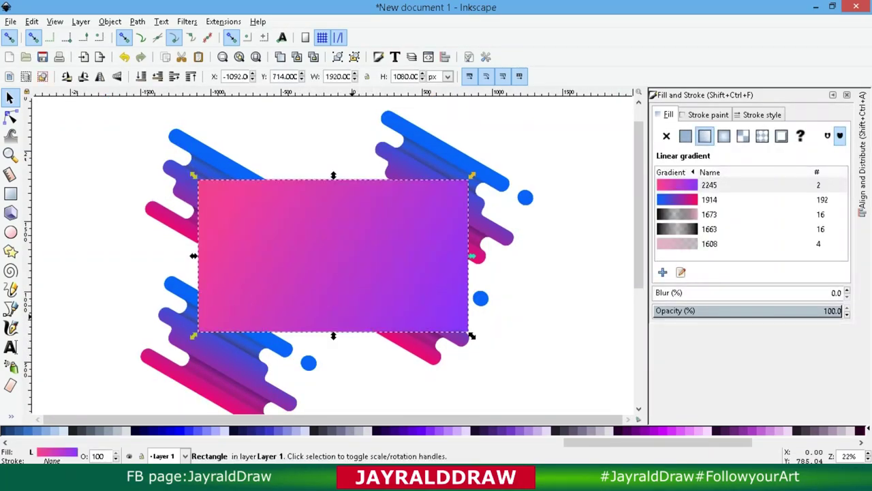
{"action": "key", "text": "ctrl+a"}
{"action": "left_click", "coordinate": [109, 21]}
{"action": "left_click", "coordinate": [317, 158]}
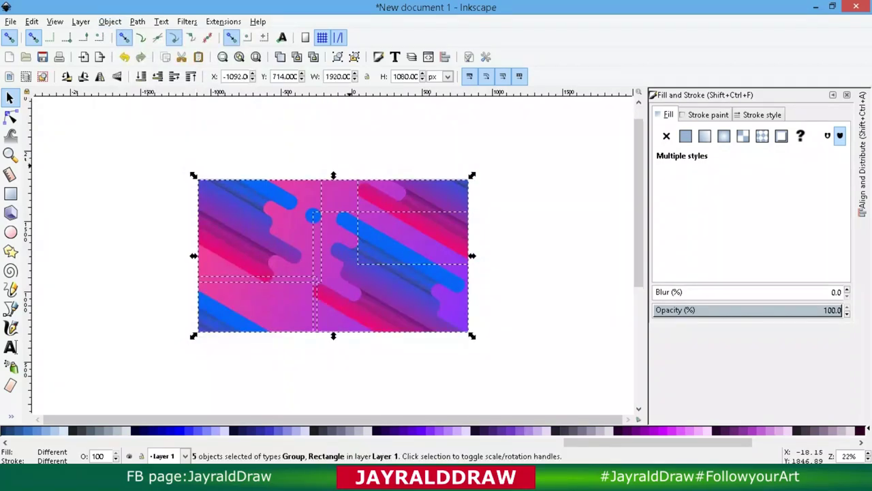
{"action": "key", "text": "Escape"}
{"action": "key", "text": "ctrl+a"}
{"action": "left_click", "coordinate": [338, 57]}
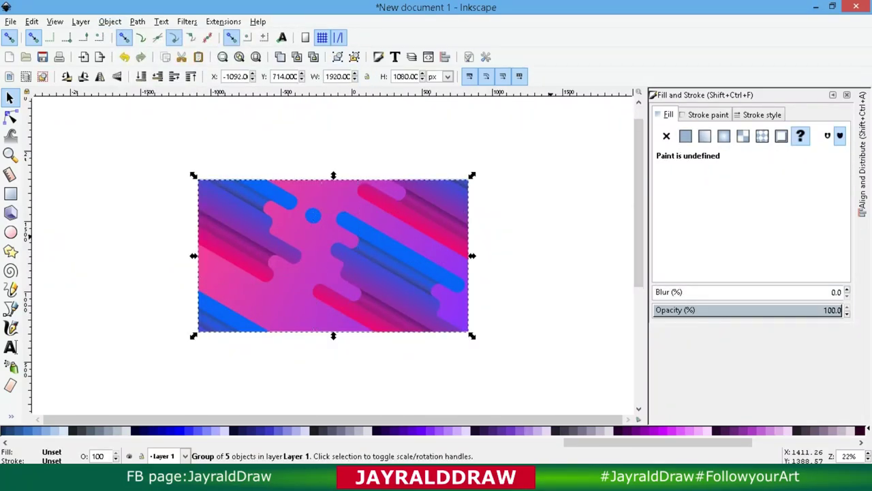
{"action": "left_click_drag", "start_coordinate": [333, 255], "coordinate": [314, 214]}
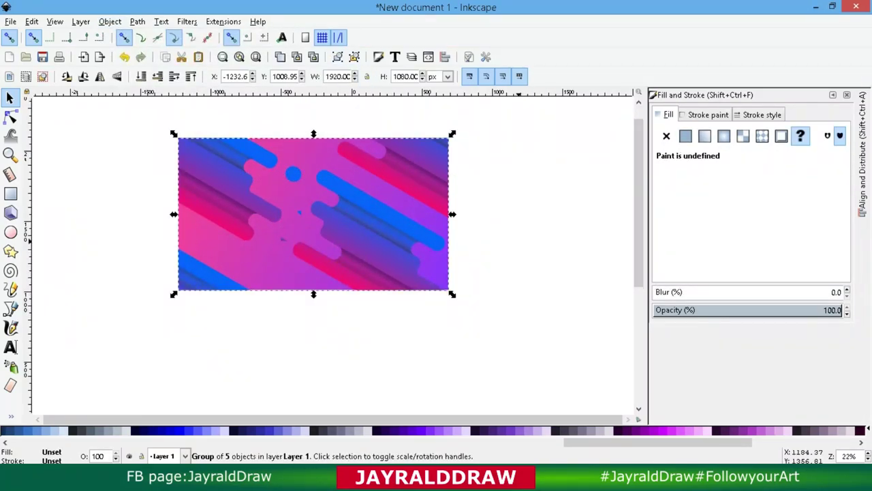
- Ungroup the clipped artwork, duplicate the top-left bar group, and offset the copy
{"action": "key", "text": "3"}
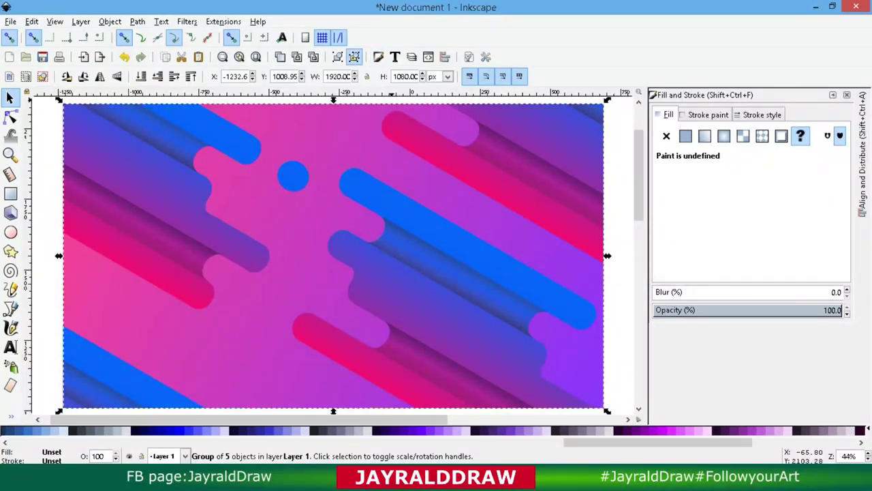
{"action": "left_click", "coordinate": [354, 57]}
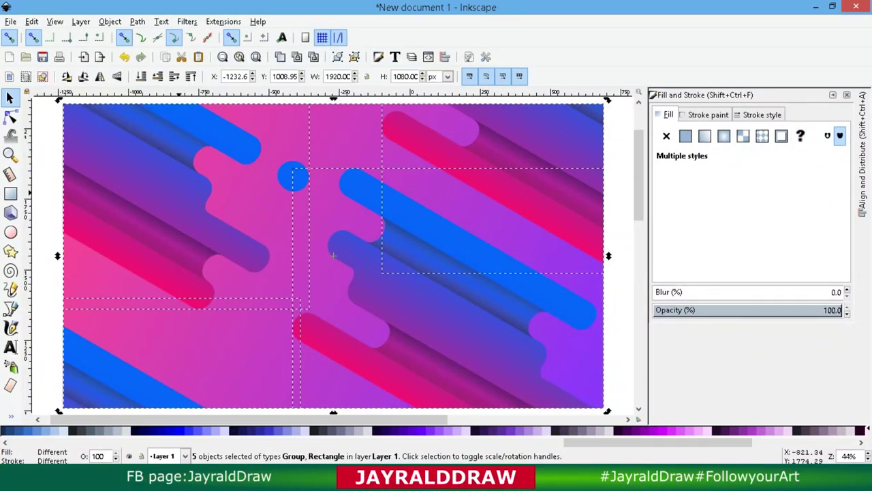
{"action": "key", "text": "Escape"}
{"action": "left_click", "coordinate": [164, 195]}
{"action": "right_click", "coordinate": [130, 203]}
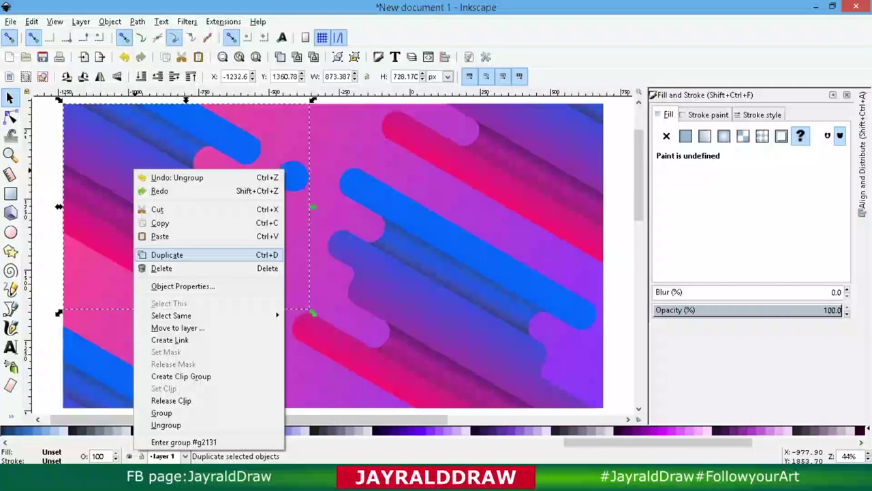
{"action": "left_click", "coordinate": [163, 388]}
{"action": "left_click_drag", "start_coordinate": [129, 203], "coordinate": [171, 216]}
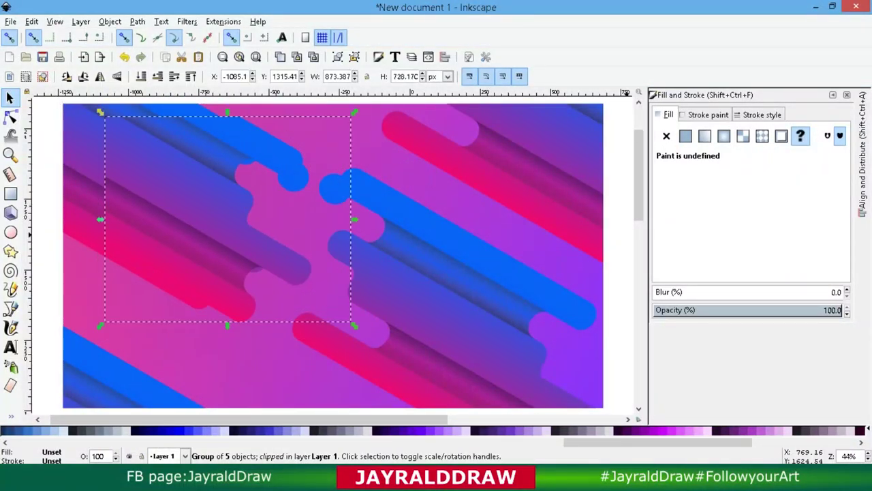
- Make the copy a near-black shadow with blur 3.0 and 100% opacity, lowered behind the bars
{"action": "left_click", "coordinate": [720, 310]}
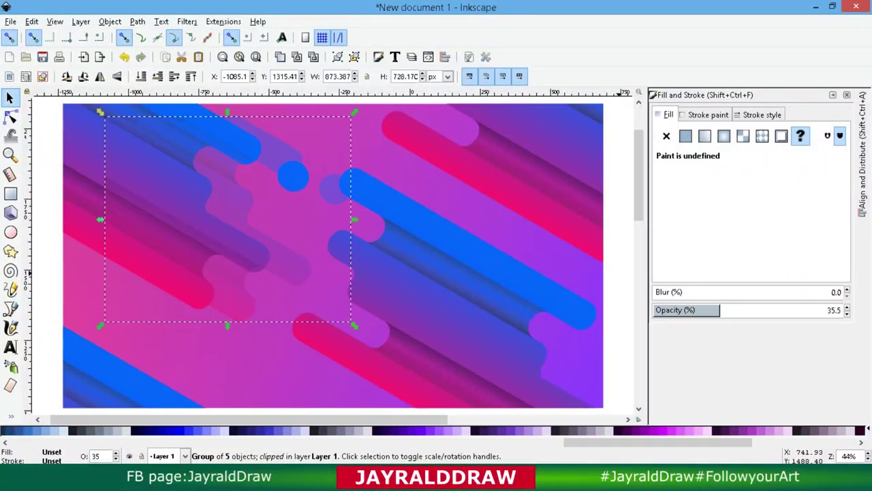
{"action": "left_click_drag", "start_coordinate": [653, 291], "coordinate": [656, 292]}
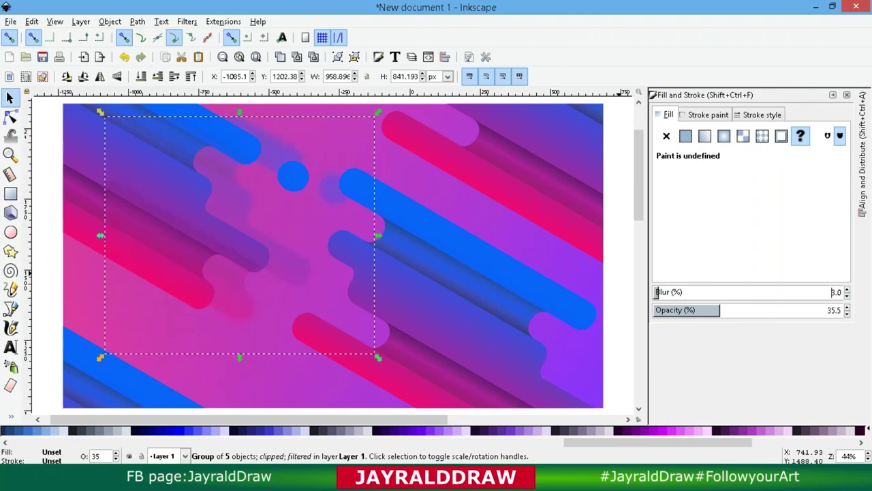
{"action": "left_click", "coordinate": [686, 135]}
{"action": "left_click", "coordinate": [679, 220]}
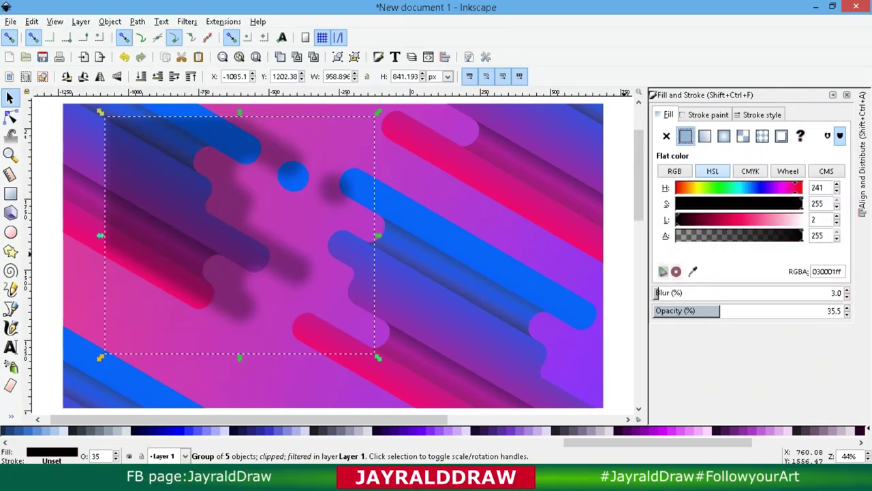
{"action": "type", "text": "100"}
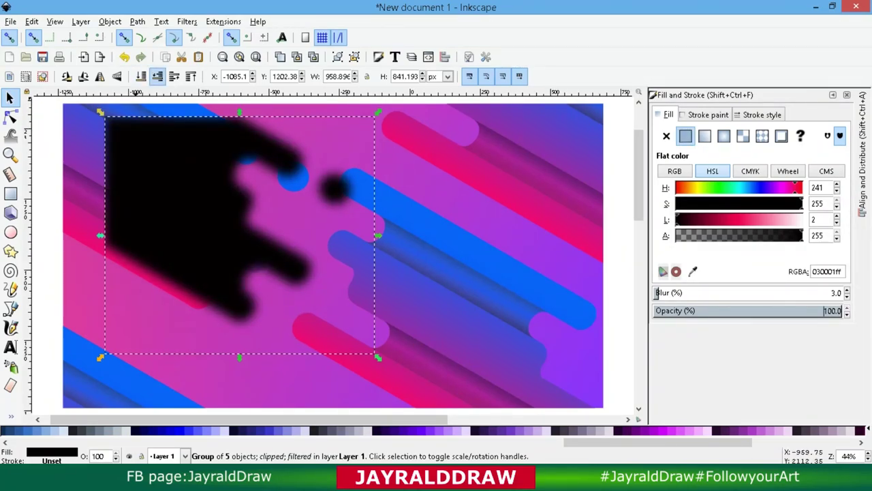
{"action": "left_click", "coordinate": [174, 76]}
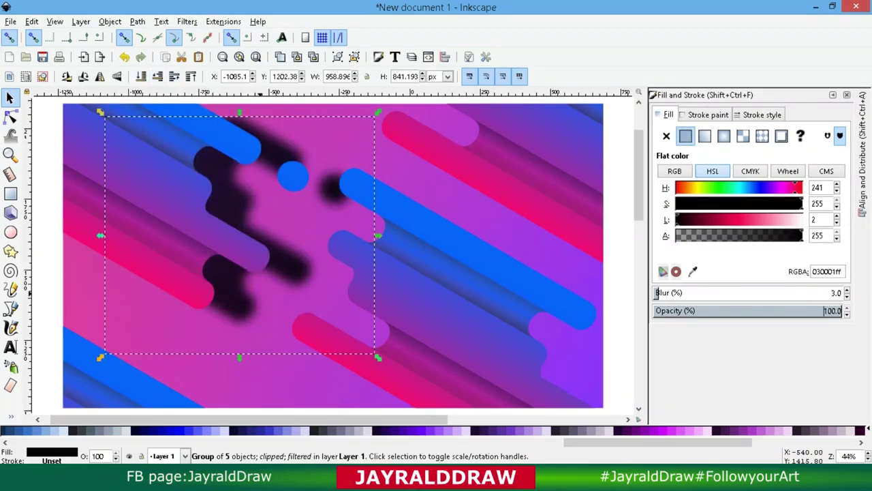
{"action": "left_click_drag", "start_coordinate": [251, 296], "coordinate": [209, 282]}
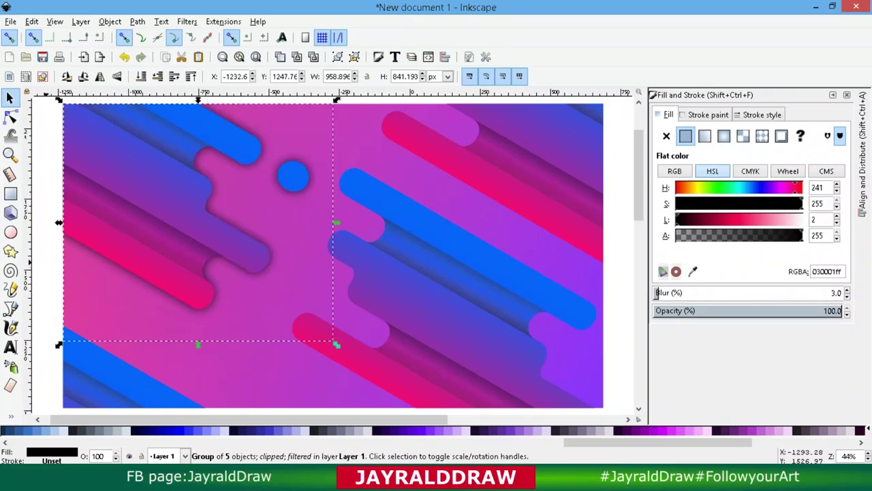
{"action": "key", "text": "Escape"}
{"action": "key", "text": "5"}
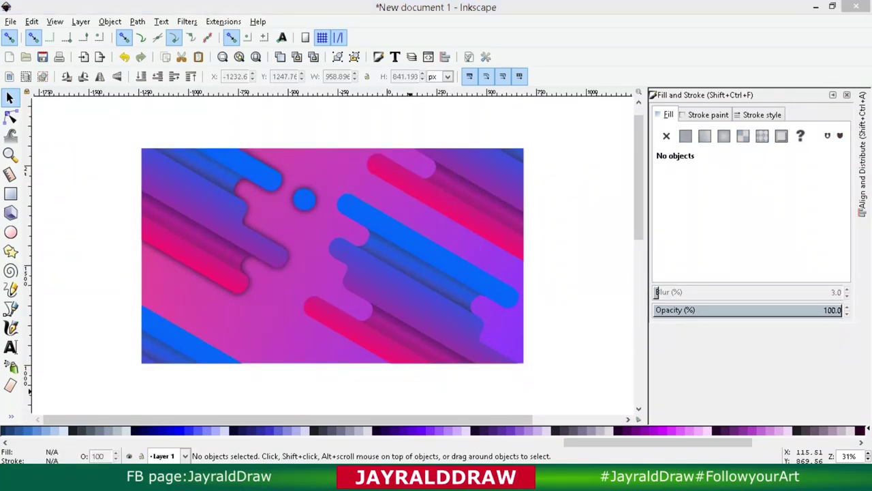
- Give the upper-right group a black shadow with blur 2.0, lowered behind its bars
{"action": "left_click", "coordinate": [430, 161]}
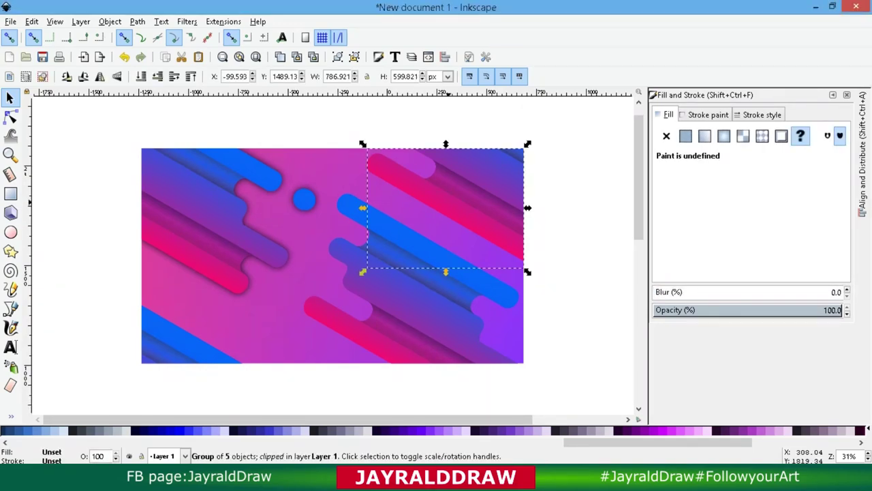
{"action": "left_click_drag", "start_coordinate": [430, 160], "coordinate": [421, 177]}
{"action": "left_click", "coordinate": [655, 291]}
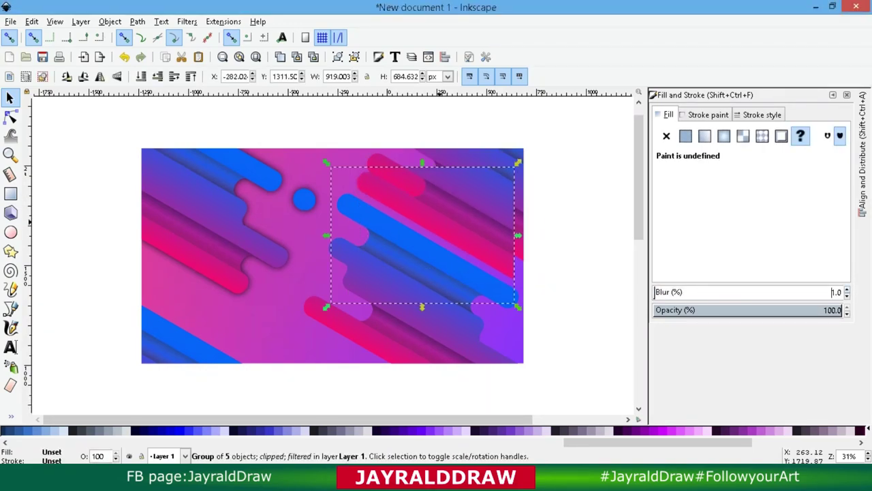
{"action": "left_click", "coordinate": [686, 135]}
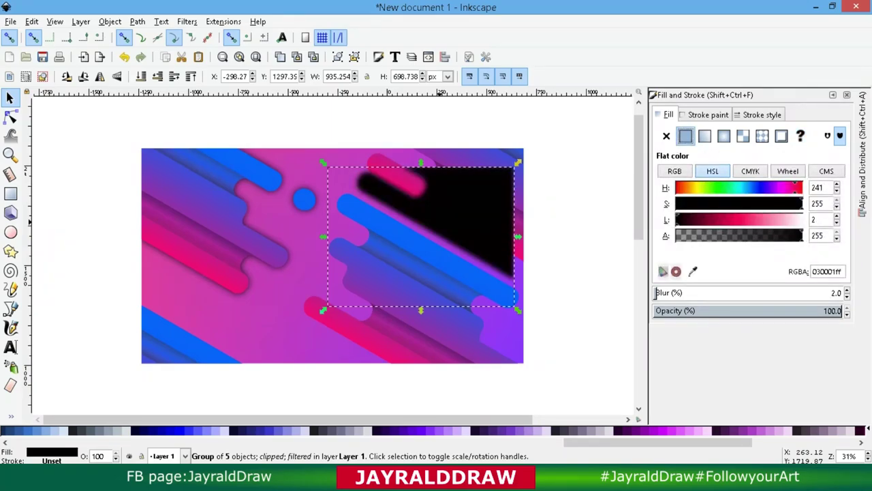
{"action": "left_click_drag", "start_coordinate": [507, 205], "coordinate": [518, 187]}
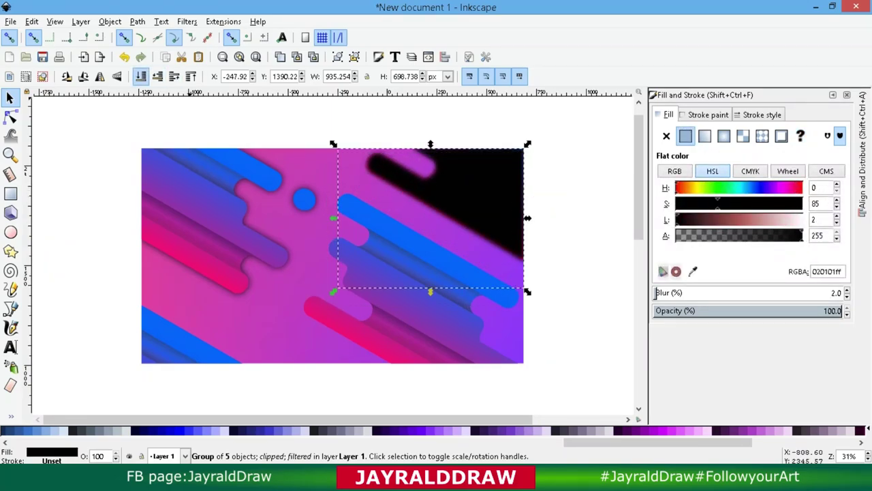
{"action": "left_click", "coordinate": [141, 75]}
- Add a blurred black shadow behind the larger right-hand group of bars
{"action": "left_click", "coordinate": [455, 330]}
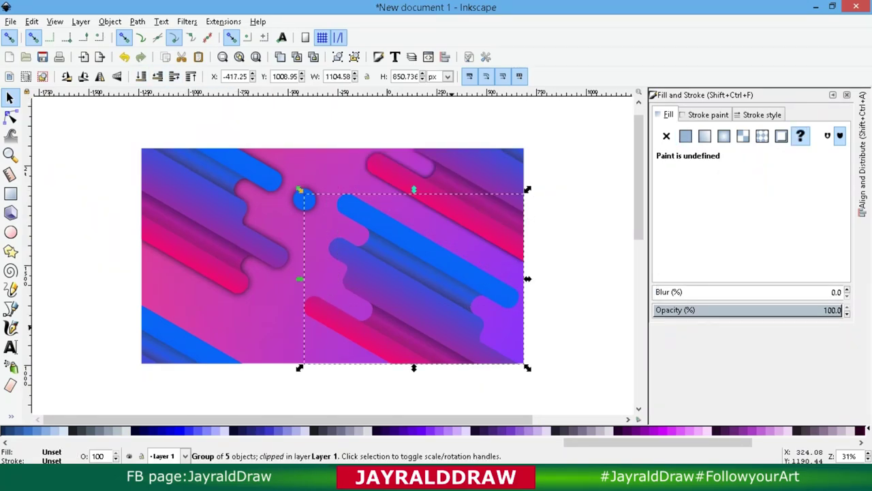
{"action": "left_click_drag", "start_coordinate": [409, 286], "coordinate": [355, 299]}
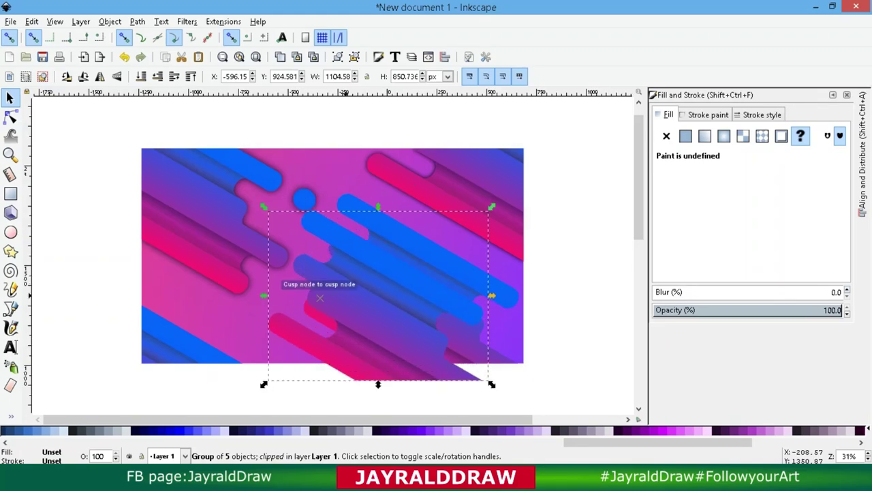
{"action": "left_click", "coordinate": [656, 292]}
{"action": "left_click", "coordinate": [685, 136]}
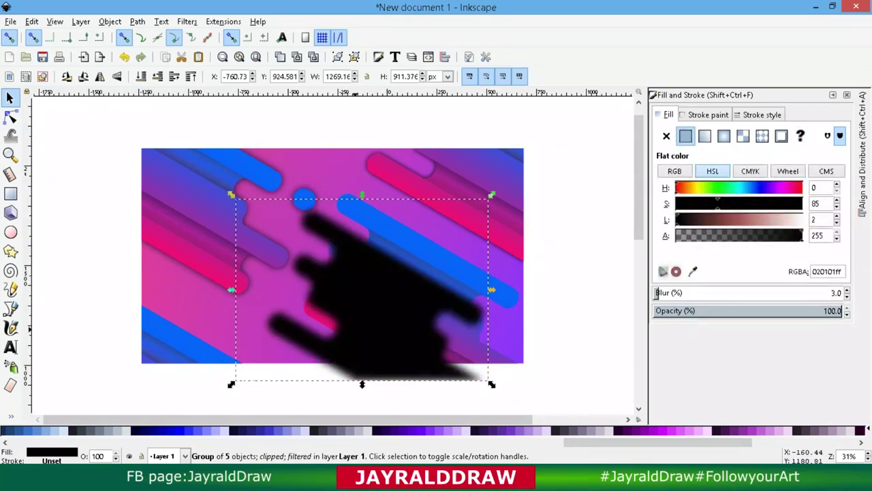
{"action": "mouse_move", "coordinate": [302, 288]}
{"action": "left_mouse_down"}
{"action": "mouse_move", "coordinate": [329, 285]}
{"action": "mouse_move", "coordinate": [338, 267]}
{"action": "left_mouse_up"}
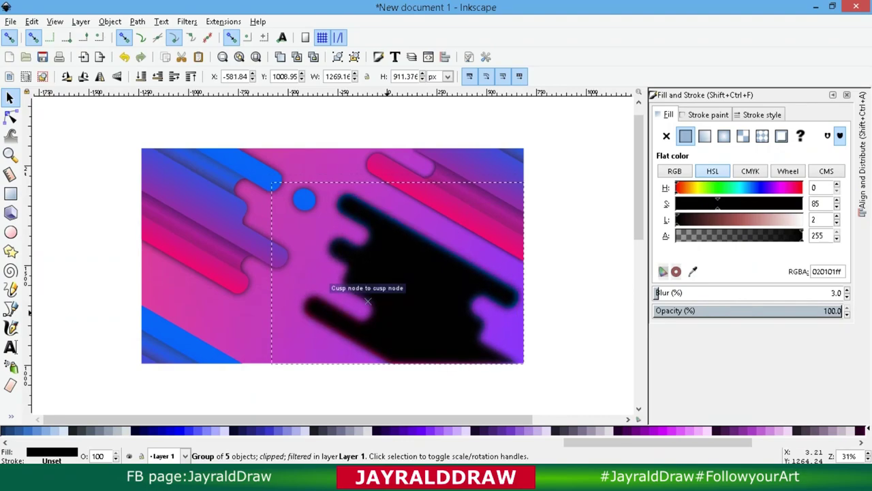
{"action": "left_click", "coordinate": [173, 76]}
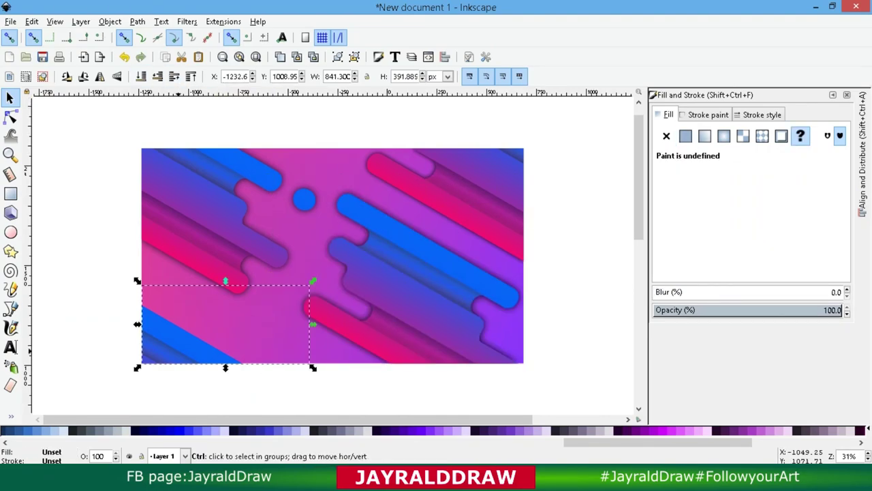
- Blur the lower-left group and collapse the Fill and Stroke dock
{"action": "left_click", "coordinate": [658, 292]}
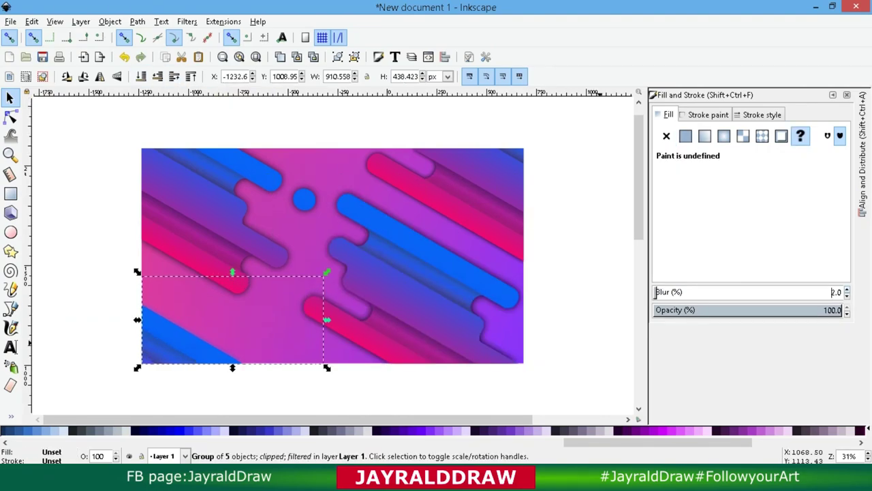
{"action": "key", "text": "Escape"}
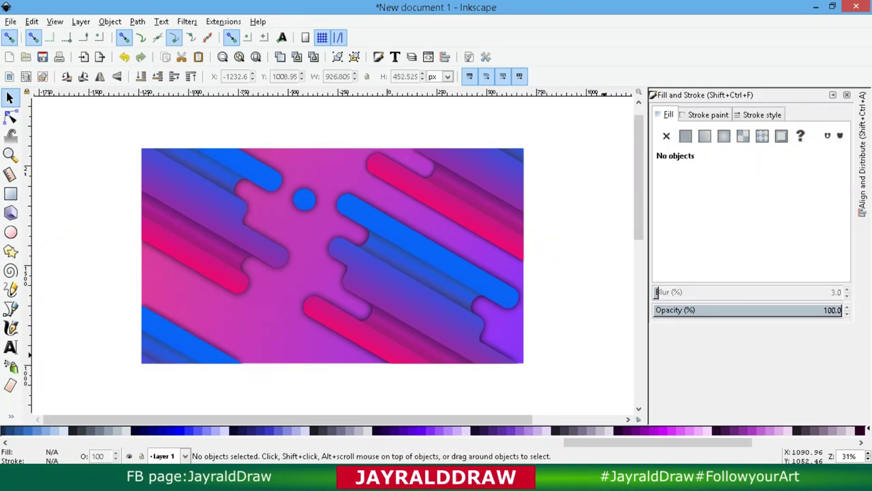
{"action": "left_click", "coordinate": [833, 95]}
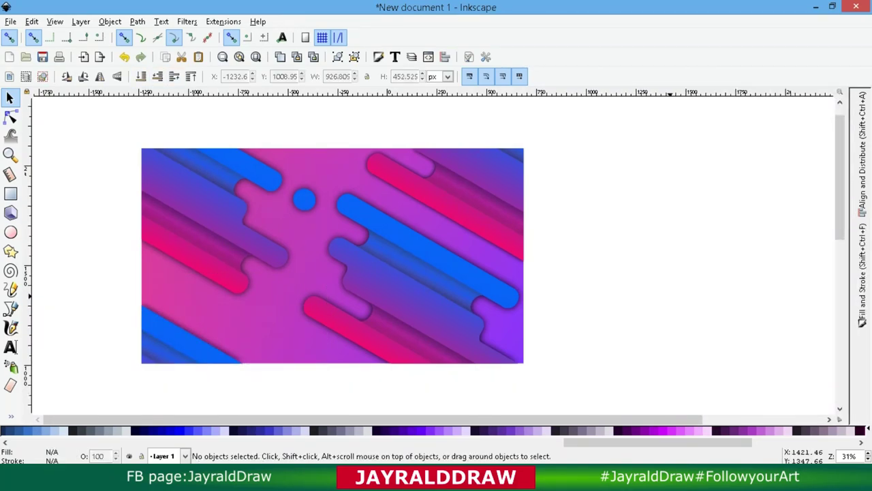
- Place a copy of the bar group at the page's lower-left corner, deleting an extra copy
{"action": "left_click", "coordinate": [302, 193]}
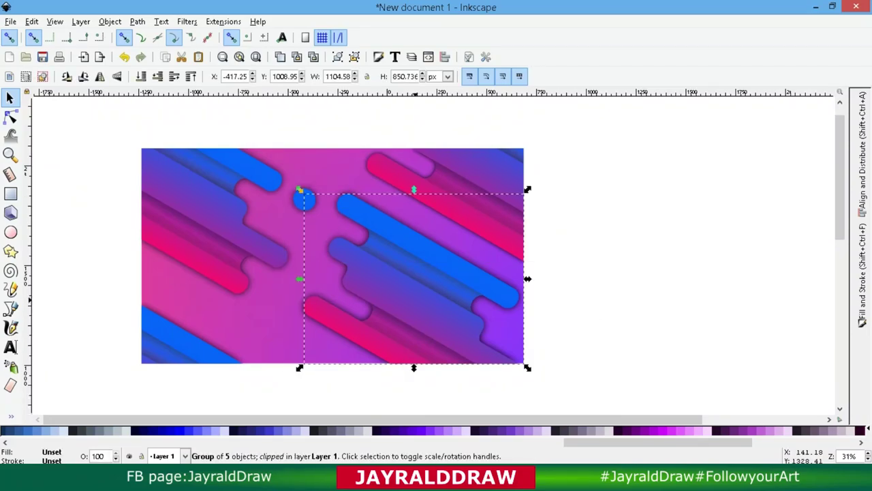
{"action": "left_click_drag", "start_coordinate": [303, 197], "coordinate": [59, 308]}
{"action": "left_click_drag", "start_coordinate": [119, 410], "coordinate": [141, 364]}
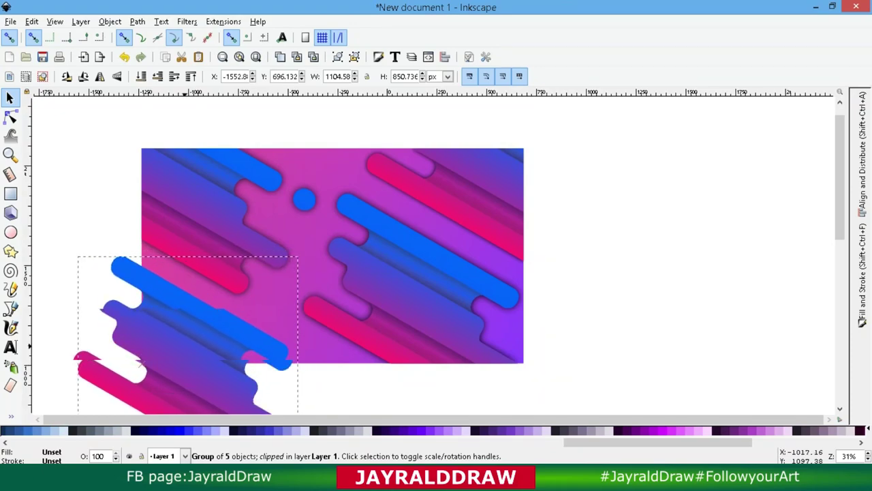
{"action": "left_click", "coordinate": [141, 365]}
{"action": "key", "text": "Escape"}
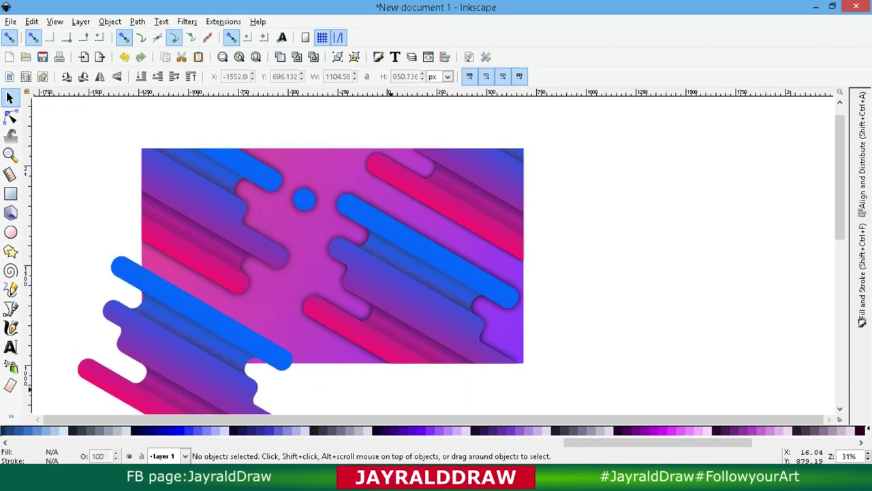
{"action": "left_click", "coordinate": [210, 365]}
{"action": "left_click_drag", "start_coordinate": [210, 365], "coordinate": [496, 357]}
{"action": "key", "text": "Escape"}
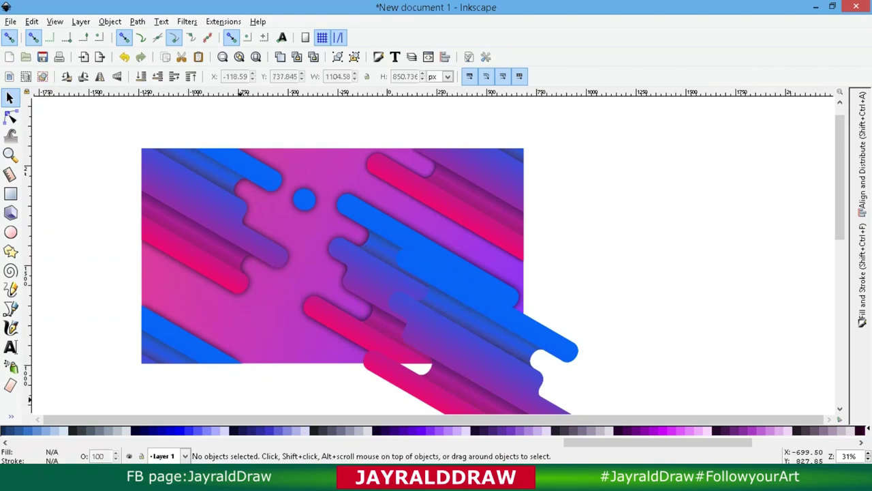
{"action": "left_click", "coordinate": [266, 334]}
{"action": "key", "text": "Delete"}
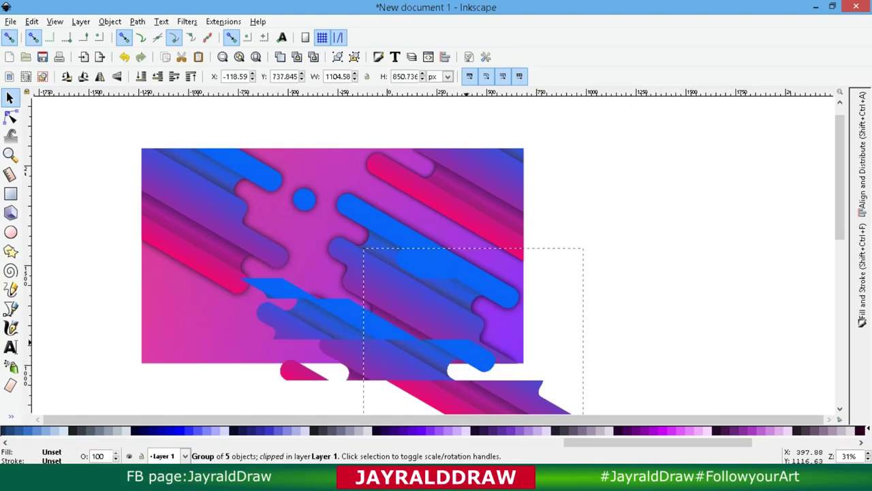
{"action": "left_click_drag", "start_coordinate": [496, 356], "coordinate": [210, 366]}
- Blur the lower-left shadow copy to 3.0
{"action": "left_click", "coordinate": [422, 294]}
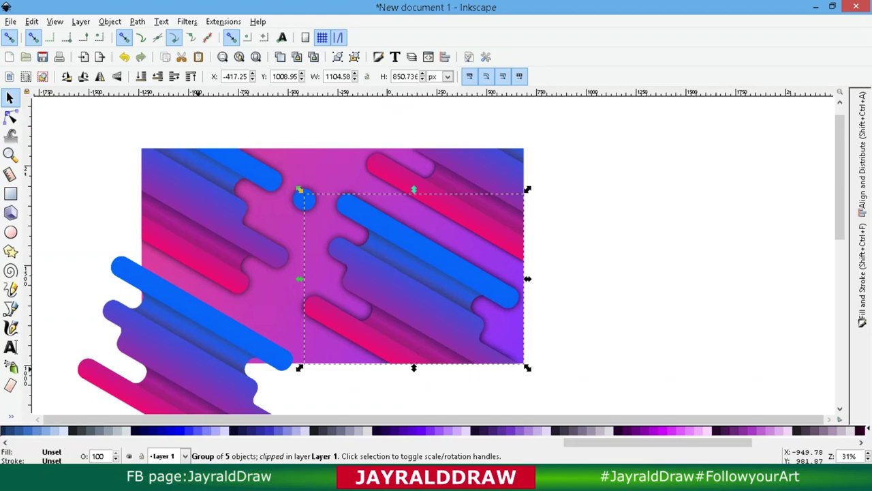
{"action": "left_click", "coordinate": [195, 360]}
{"action": "key", "text": "shift+ctrl+f"}
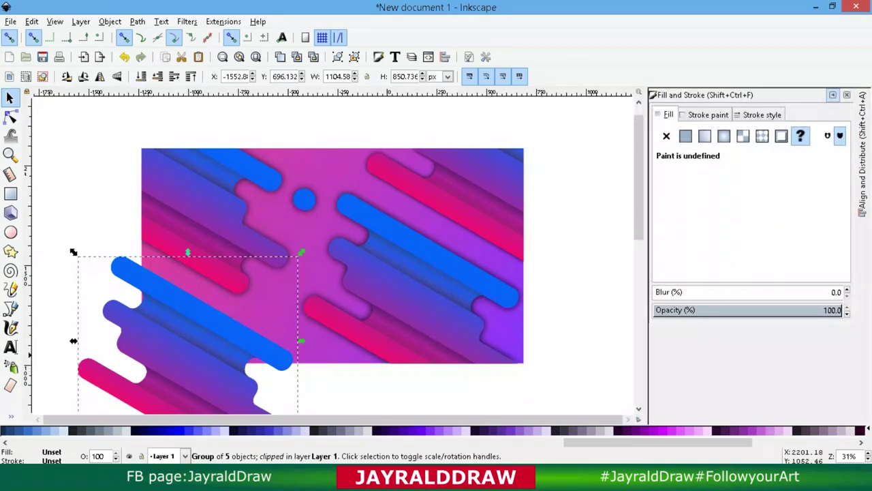
{"action": "left_click", "coordinate": [658, 292]}
{"action": "left_click", "coordinate": [660, 292]}
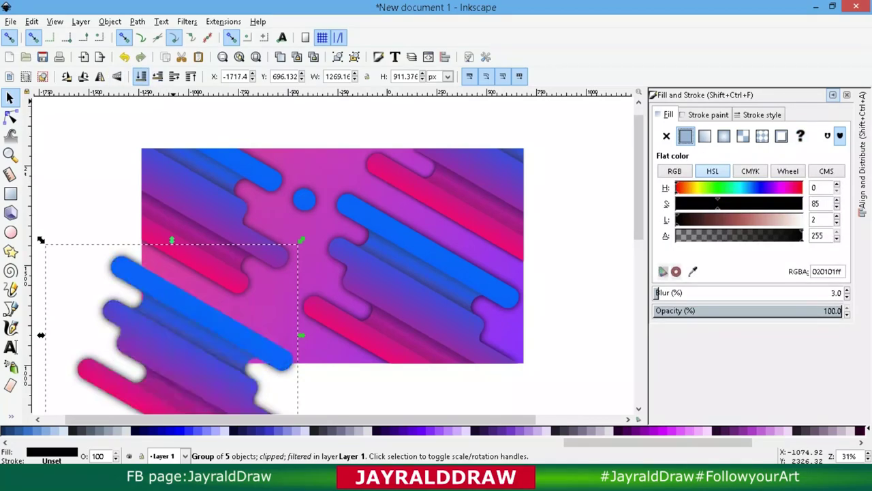
{"action": "key", "text": "Escape"}
- Clip all objects to the raised background rectangle and group all 10 objects
{"action": "left_click", "coordinate": [832, 94]}
{"action": "key", "text": "Tab"}
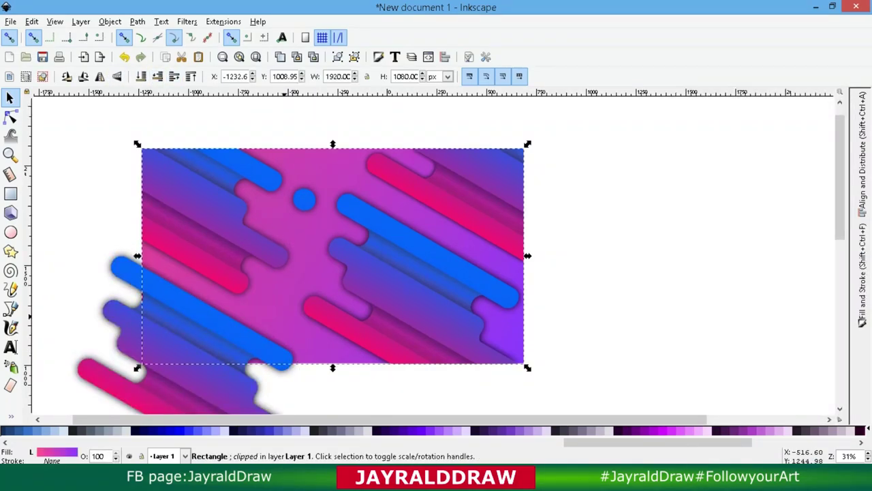
{"action": "key", "text": "Home"}
{"action": "key", "text": "ctrl+a"}
{"action": "left_click", "coordinate": [110, 21]}
{"action": "left_click", "coordinate": [321, 156]}
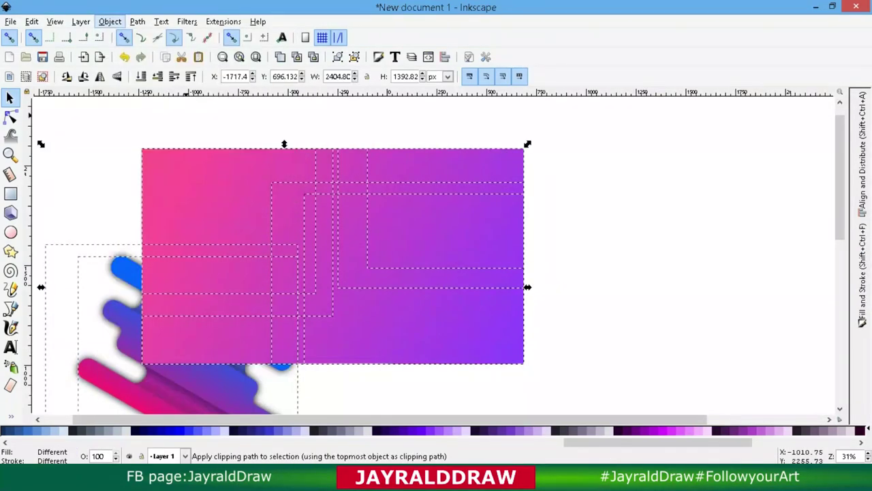
{"action": "key", "text": "Escape"}
{"action": "key", "text": "ctrl+a"}
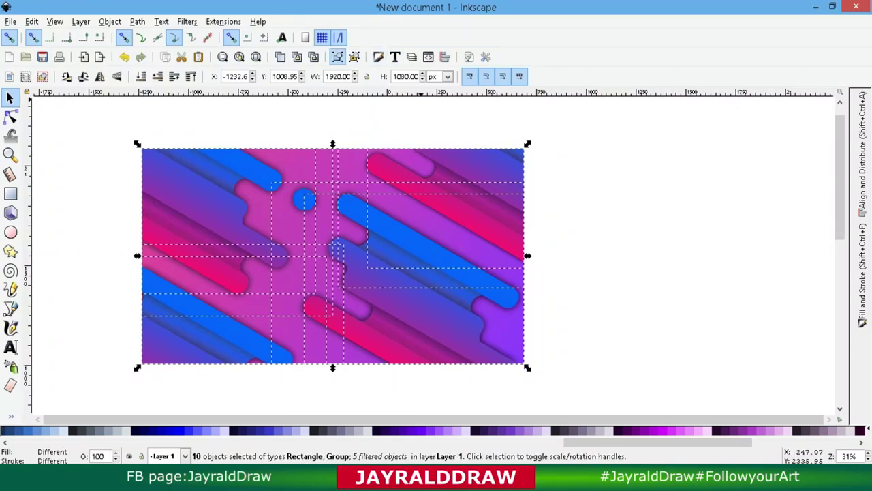
{"action": "key", "text": "ctrl+g"}
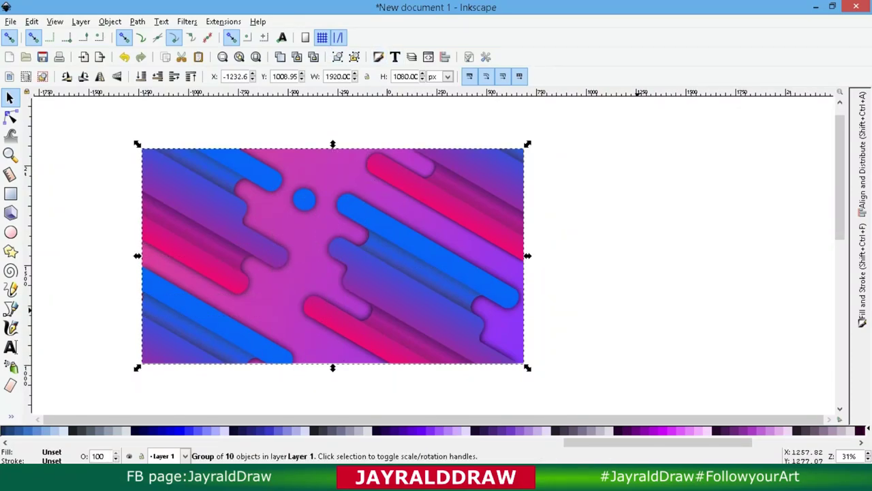